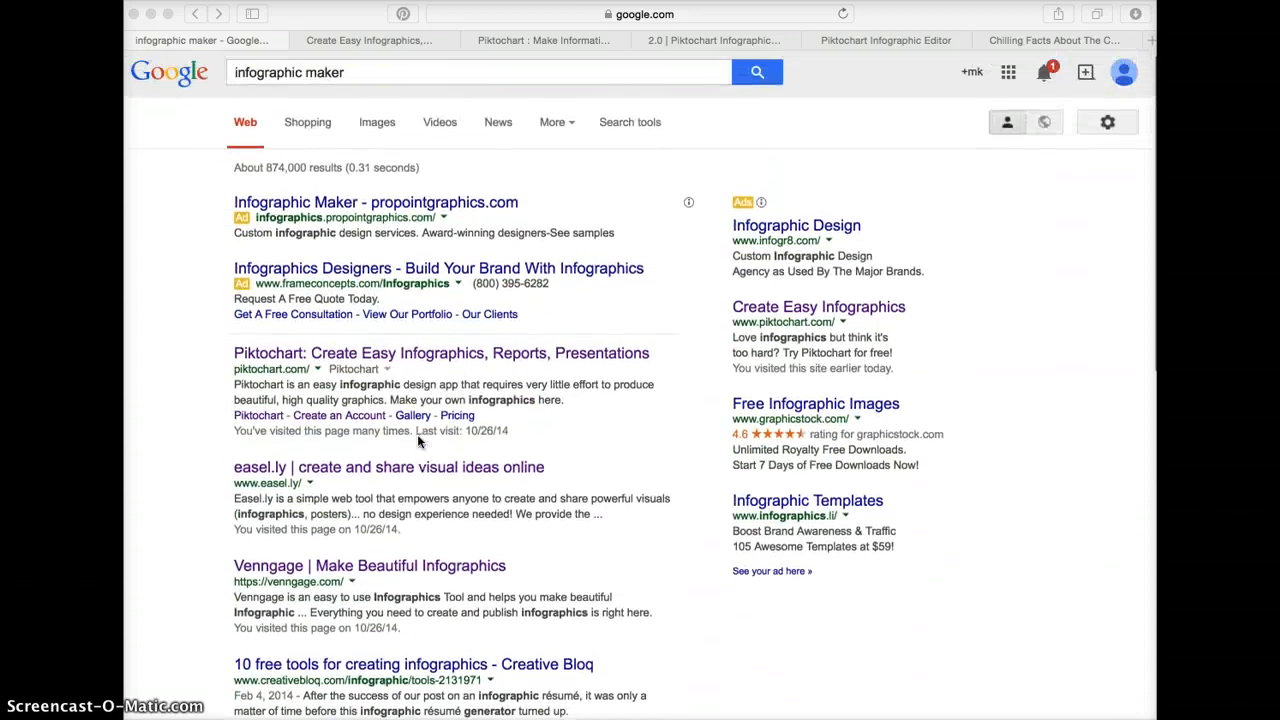
Open the Piktochart site from the search results, start for free and browse the available infographic templates.
{"action": "left_click", "coordinate": [280, 365]}
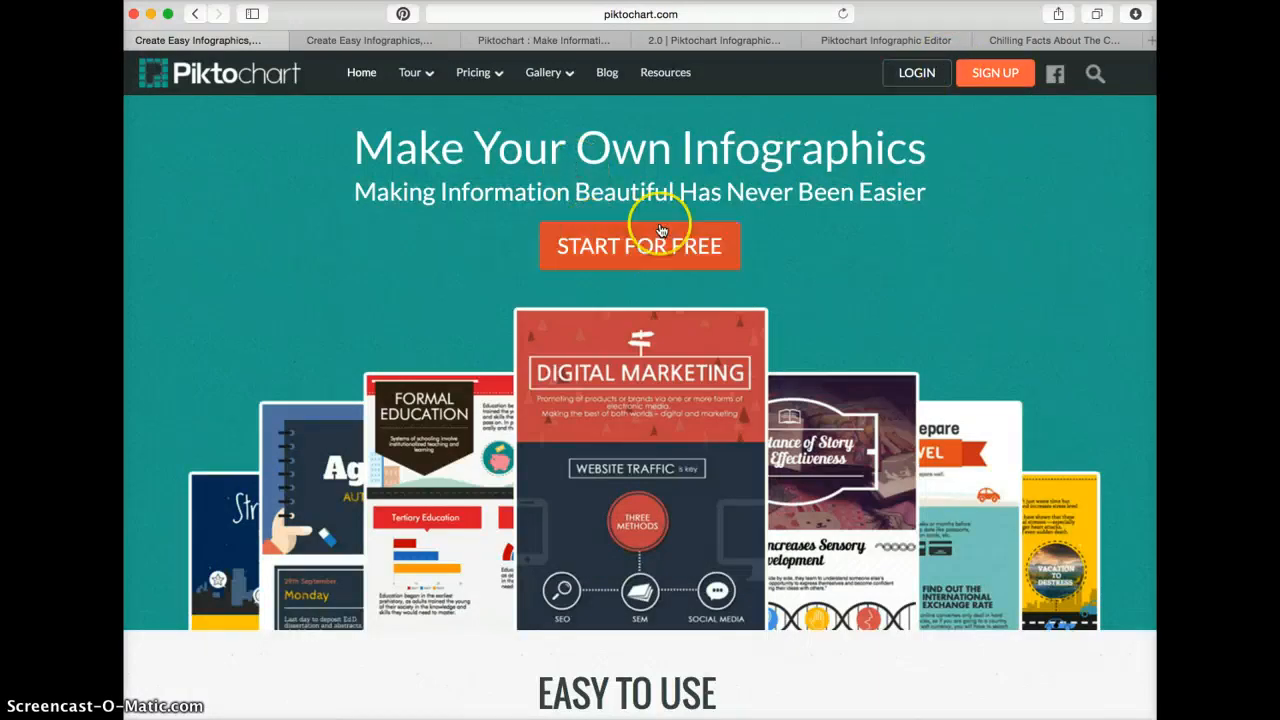
{"action": "left_click", "coordinate": [636, 256]}
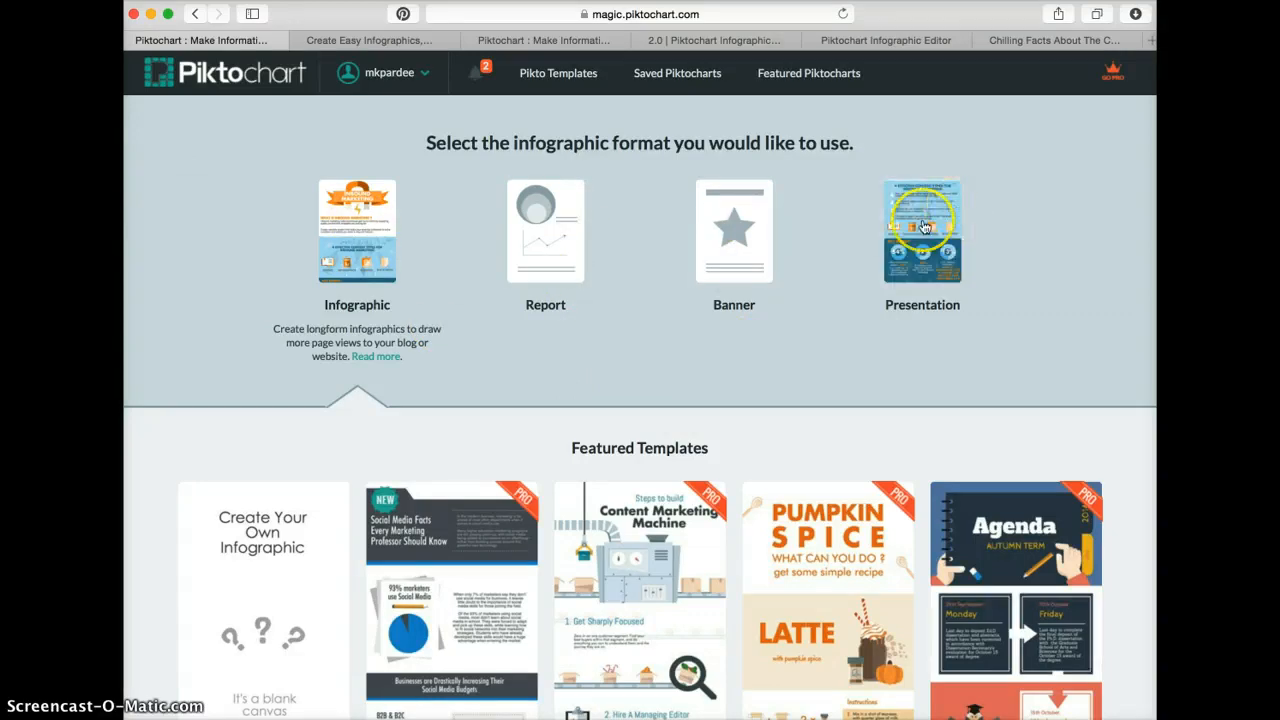
{"action": "scroll", "coordinate": [588, 413], "scroll_direction": "down", "scroll_amount": 1}
{"action": "scroll", "coordinate": [588, 413], "scroll_direction": "down", "scroll_amount": 5}
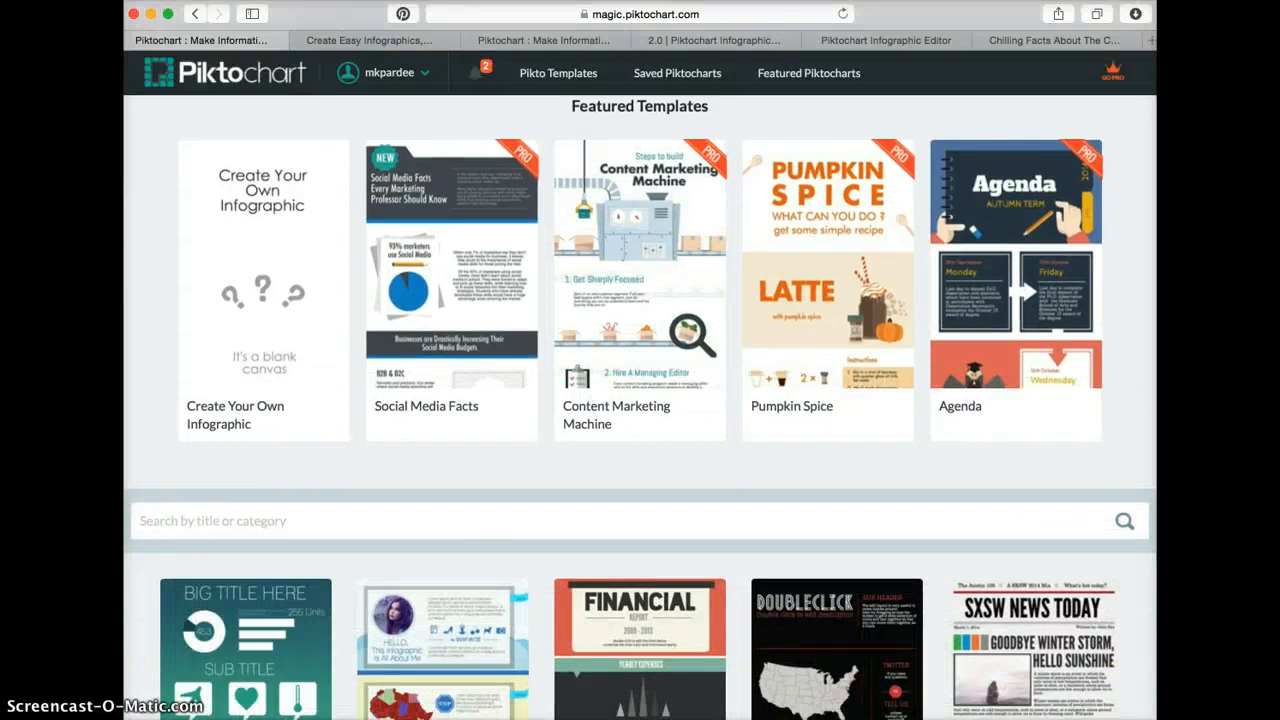
{"action": "scroll", "coordinate": [240, 597], "scroll_direction": "up", "scroll_amount": 2}
{"action": "scroll", "coordinate": [240, 597], "scroll_direction": "down", "scroll_amount": 3}
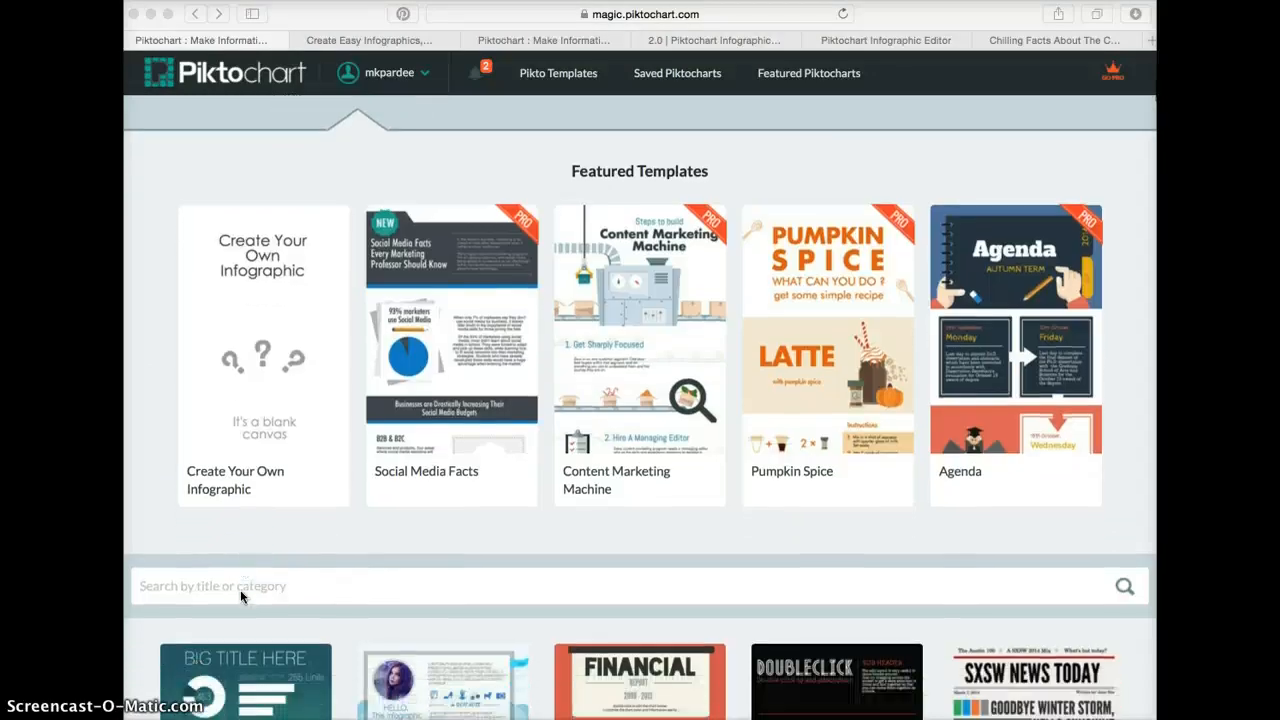
{"action": "scroll", "coordinate": [240, 597], "scroll_direction": "down", "scroll_amount": 6}
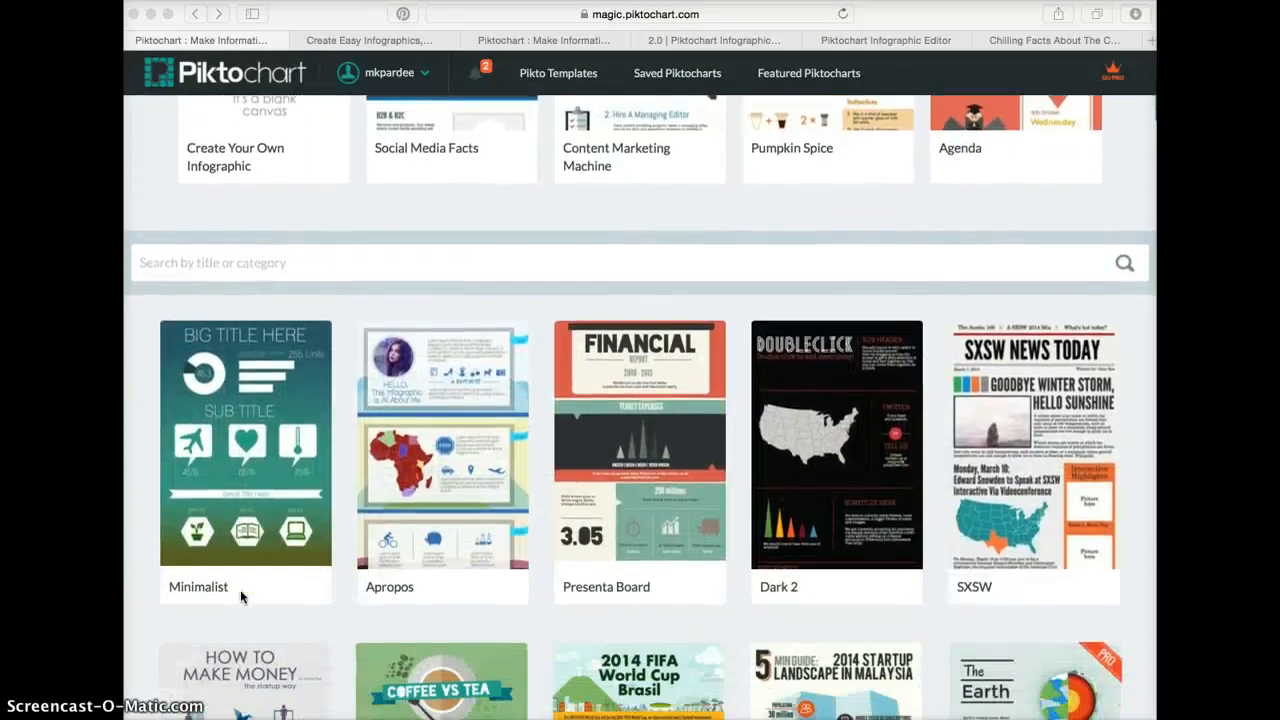
{"action": "scroll", "coordinate": [240, 597], "scroll_direction": "down", "scroll_amount": 3}
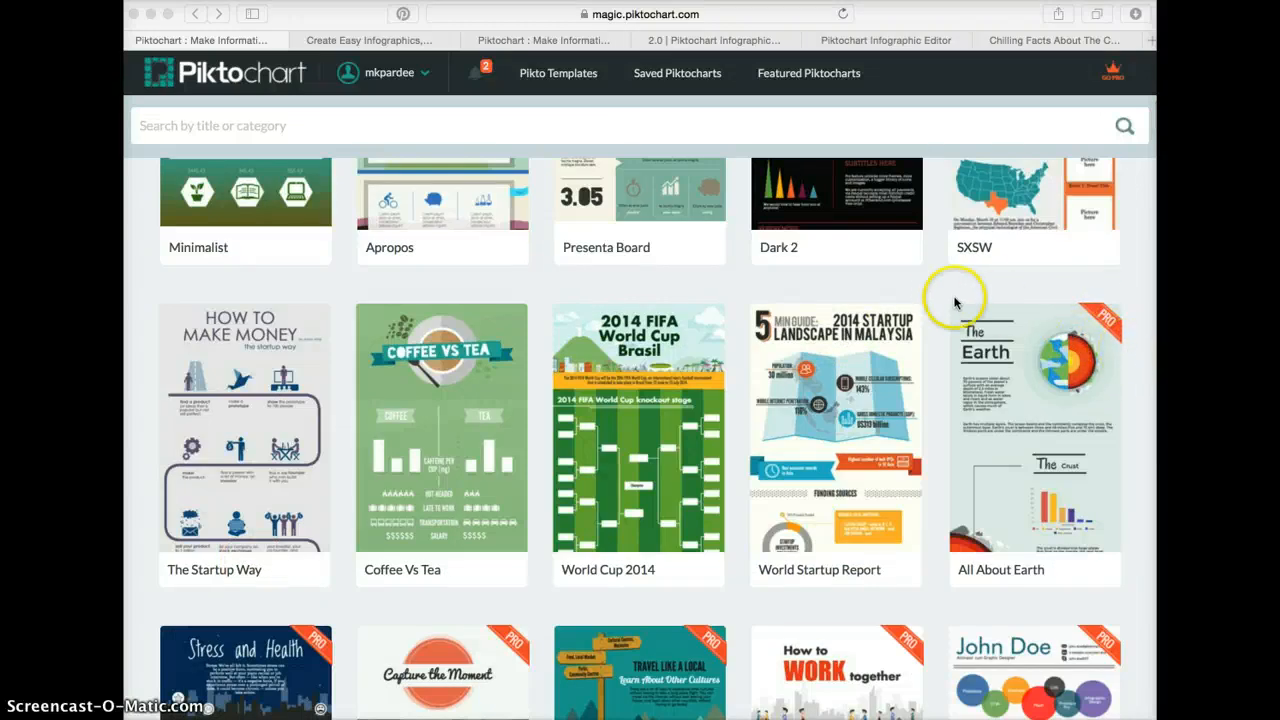
{"action": "scroll", "coordinate": [950, 292], "scroll_direction": "up", "scroll_amount": 5}
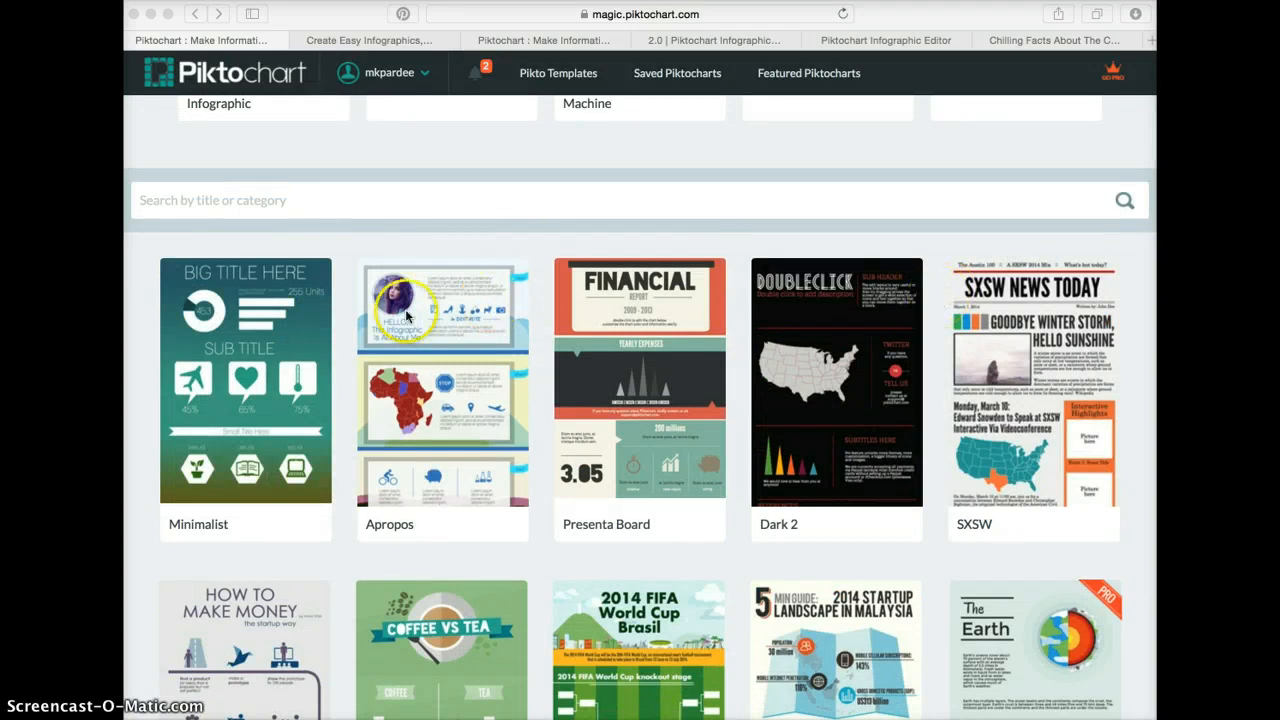
Preview the Dark 2 template and create a new infographic from it.
{"action": "left_click", "coordinate": [825, 313]}
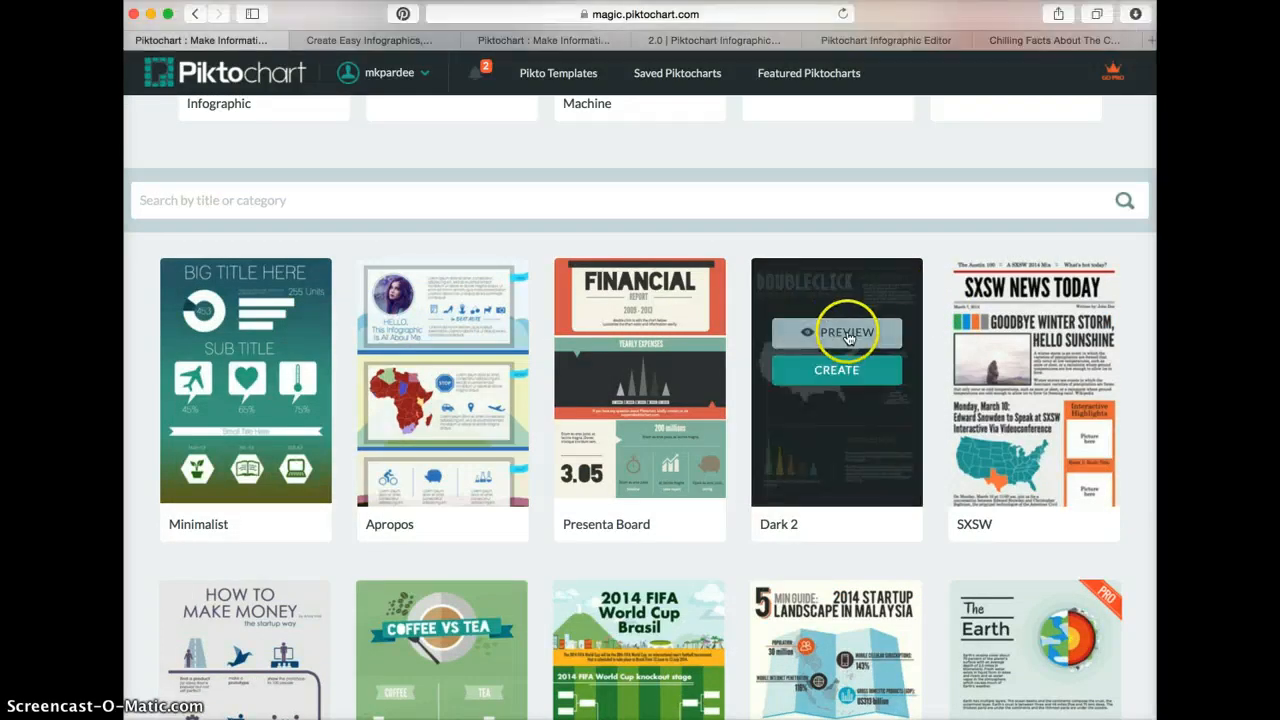
{"action": "left_click", "coordinate": [847, 335]}
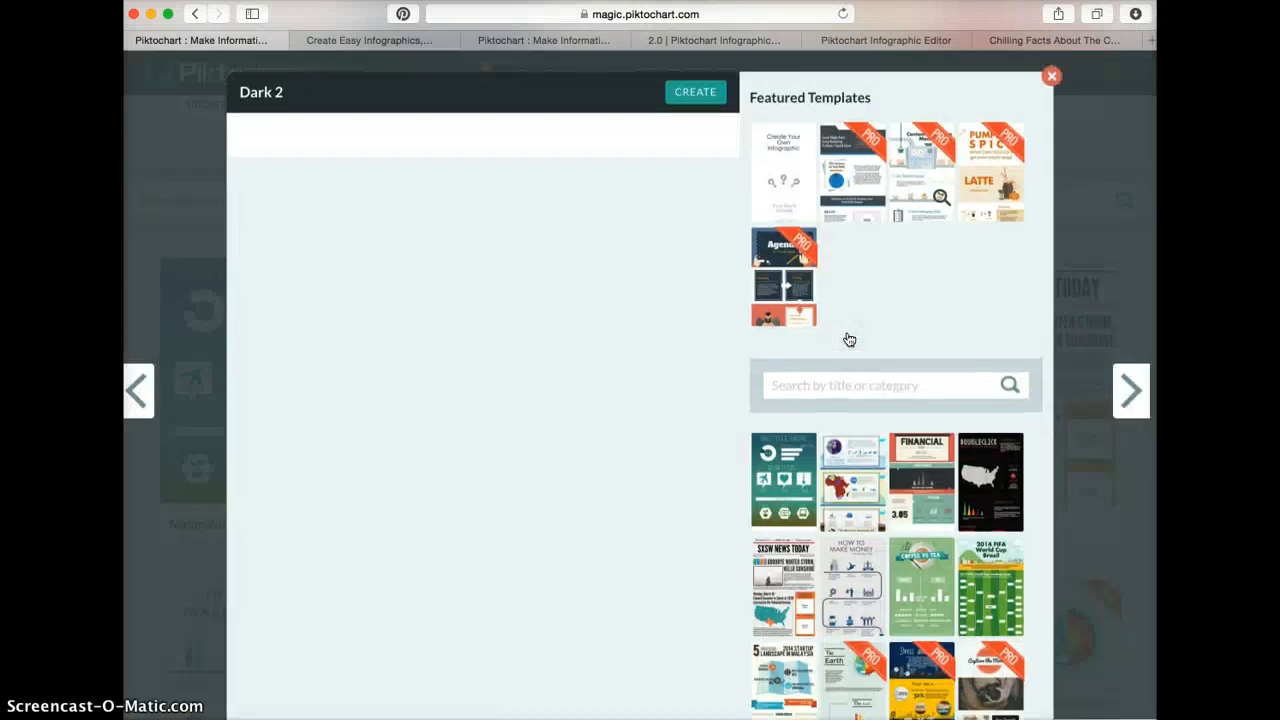
{"action": "scroll", "coordinate": [477, 553], "scroll_direction": "down", "scroll_amount": 5}
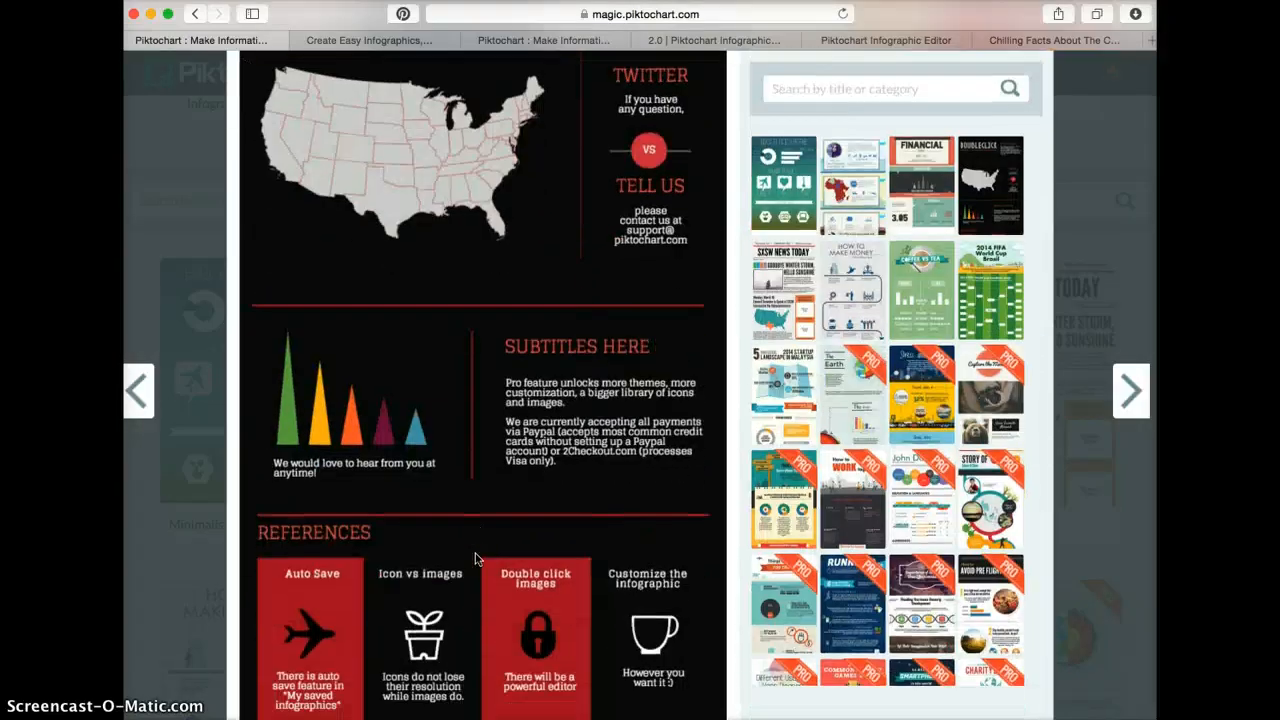
{"action": "scroll", "coordinate": [477, 559], "scroll_direction": "up", "scroll_amount": 5}
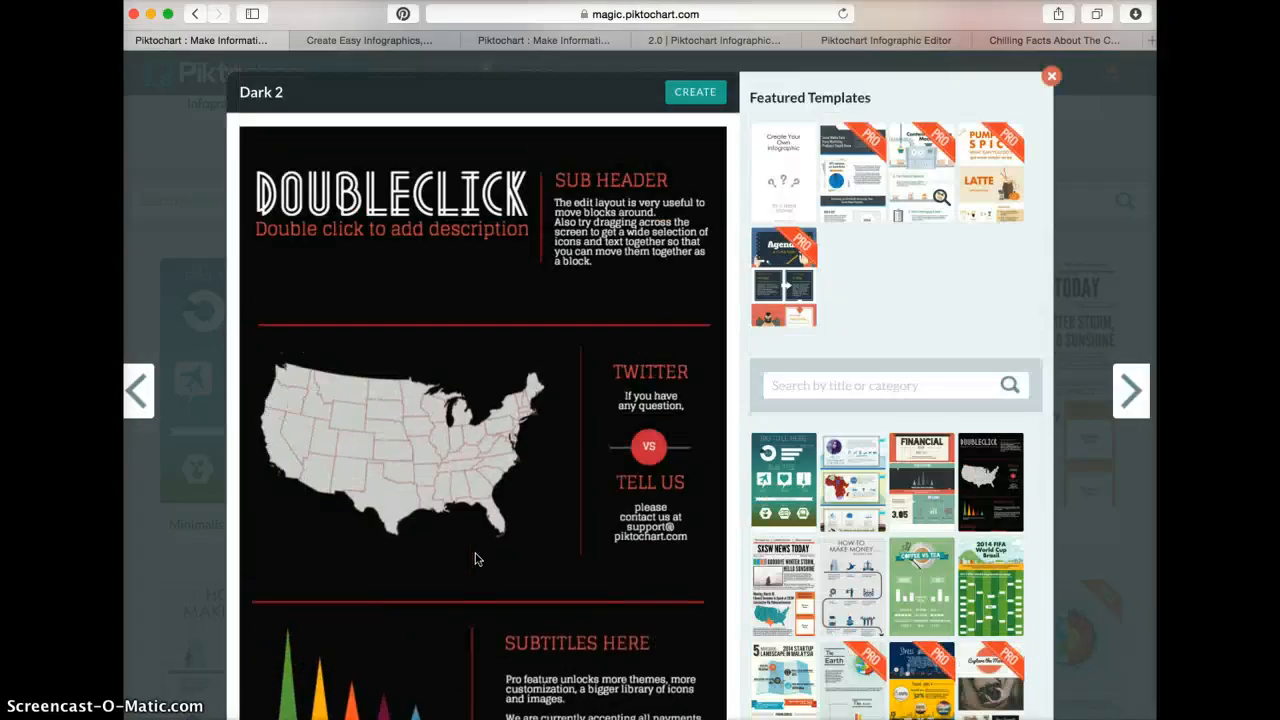
{"action": "left_click", "coordinate": [693, 102]}
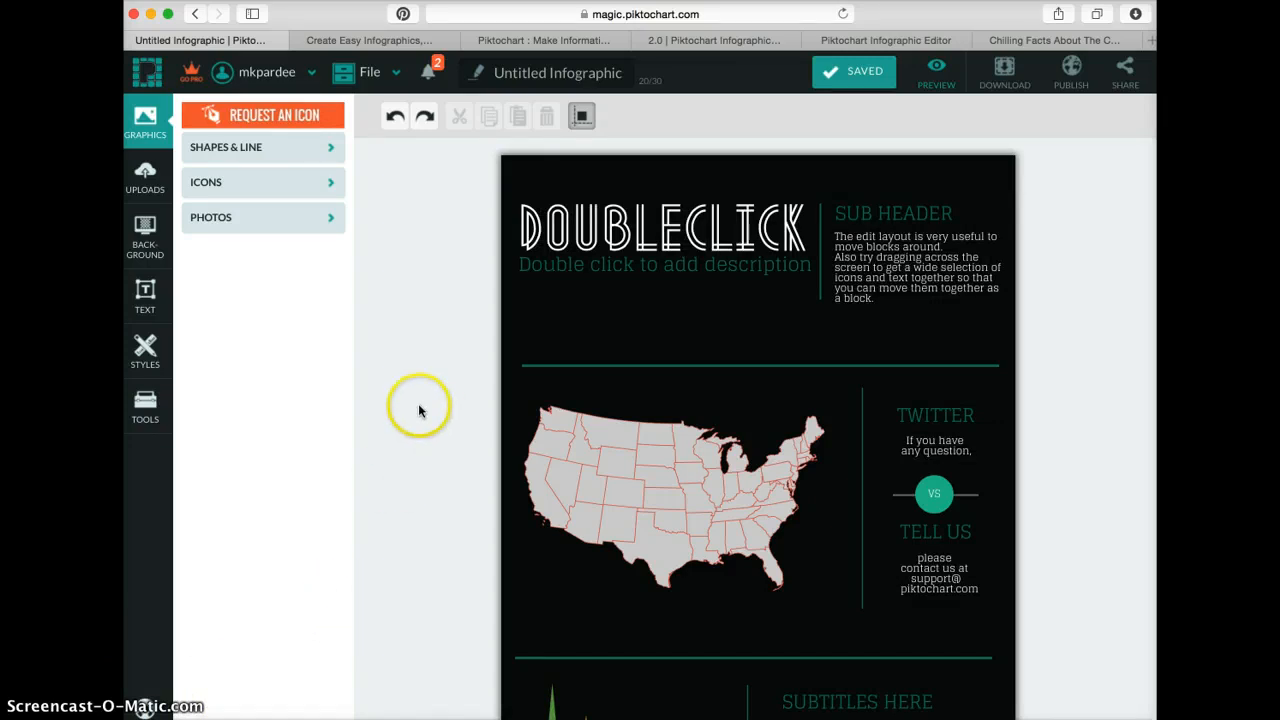
{"action": "scroll", "coordinate": [414, 402], "scroll_direction": "down", "scroll_amount": 4}
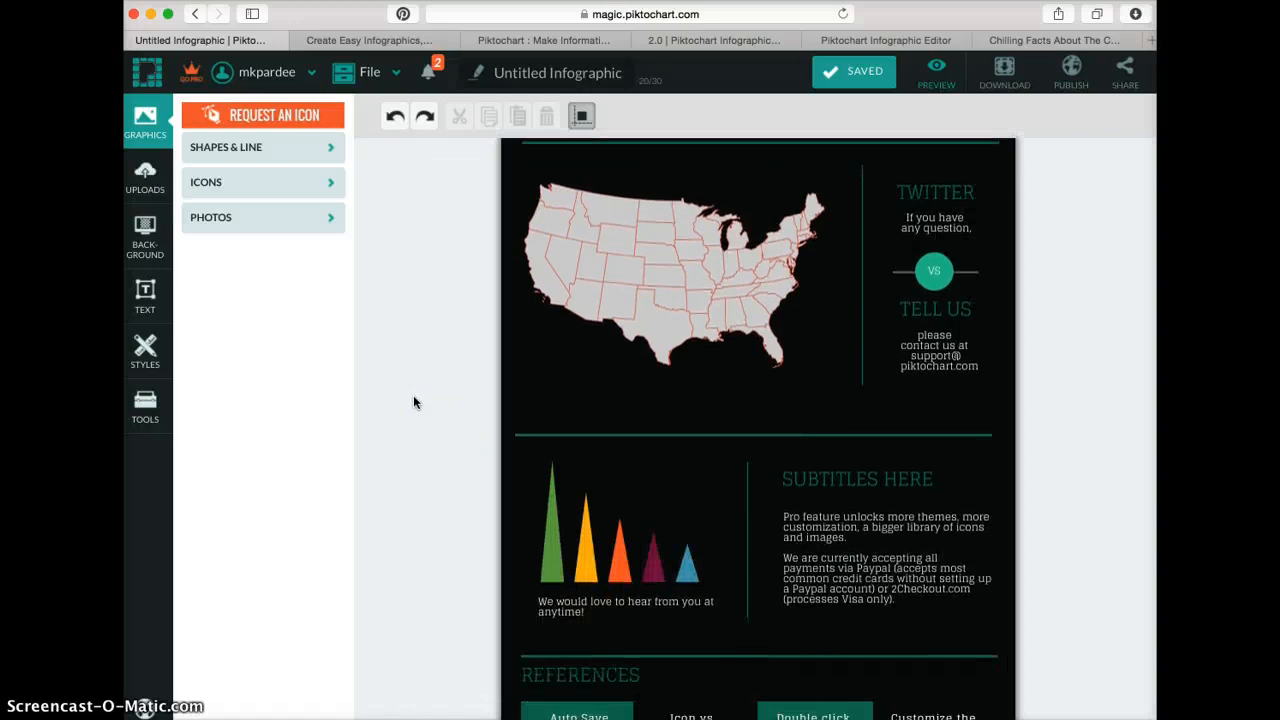
{"action": "scroll", "coordinate": [414, 402], "scroll_direction": "up", "scroll_amount": 4}
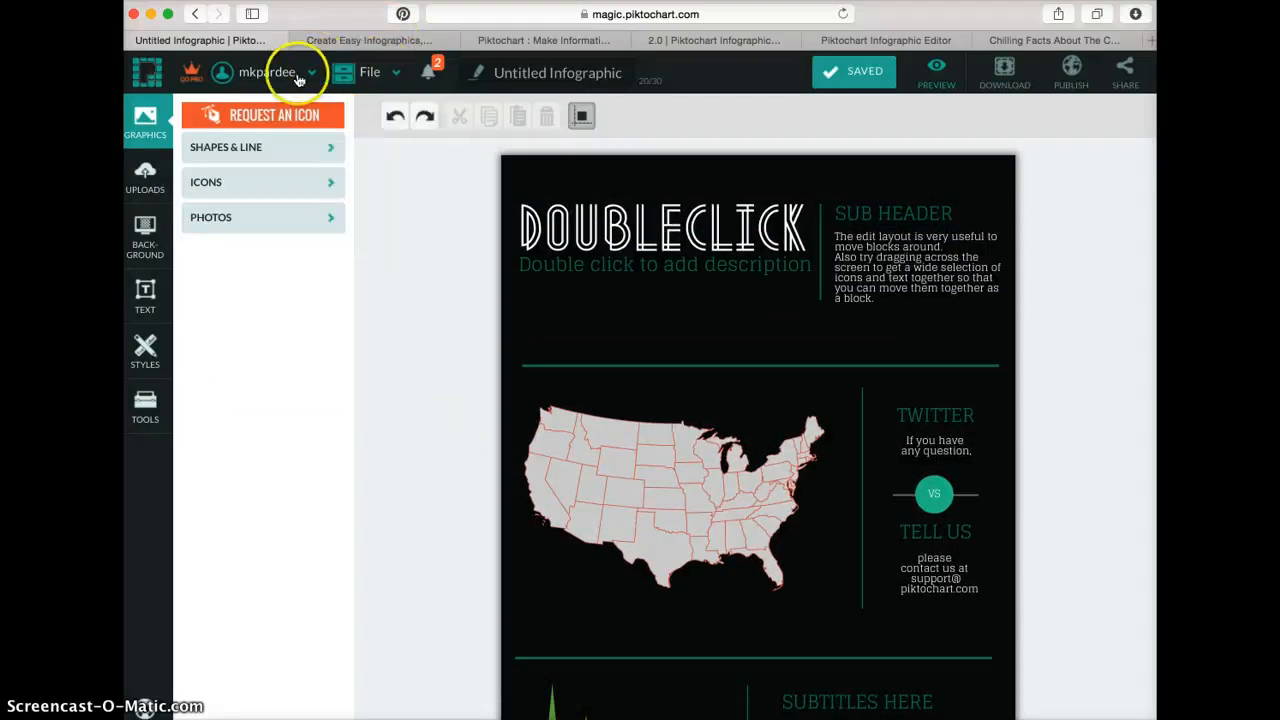
Open the saved draft Cold War 2.0 from the account's saved Piktocharts and look over its blocks.
{"action": "mouse_move", "coordinate": [298, 80]}
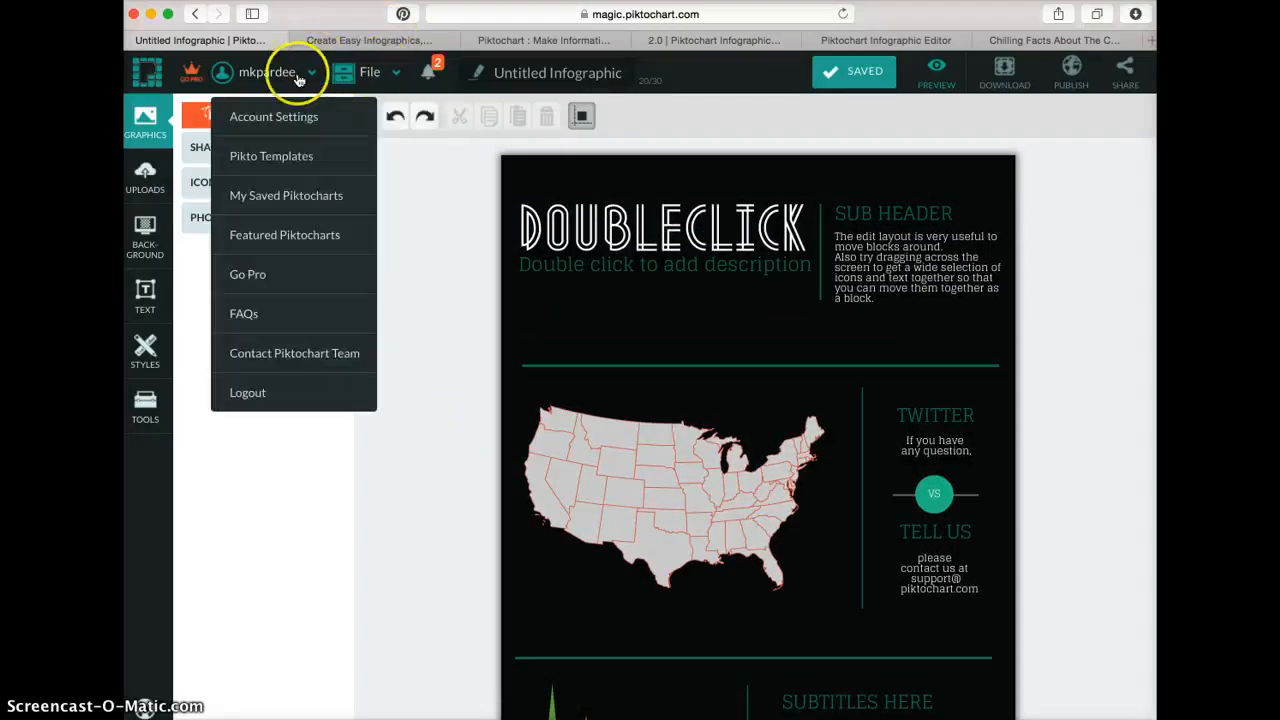
{"action": "left_click", "coordinate": [285, 197]}
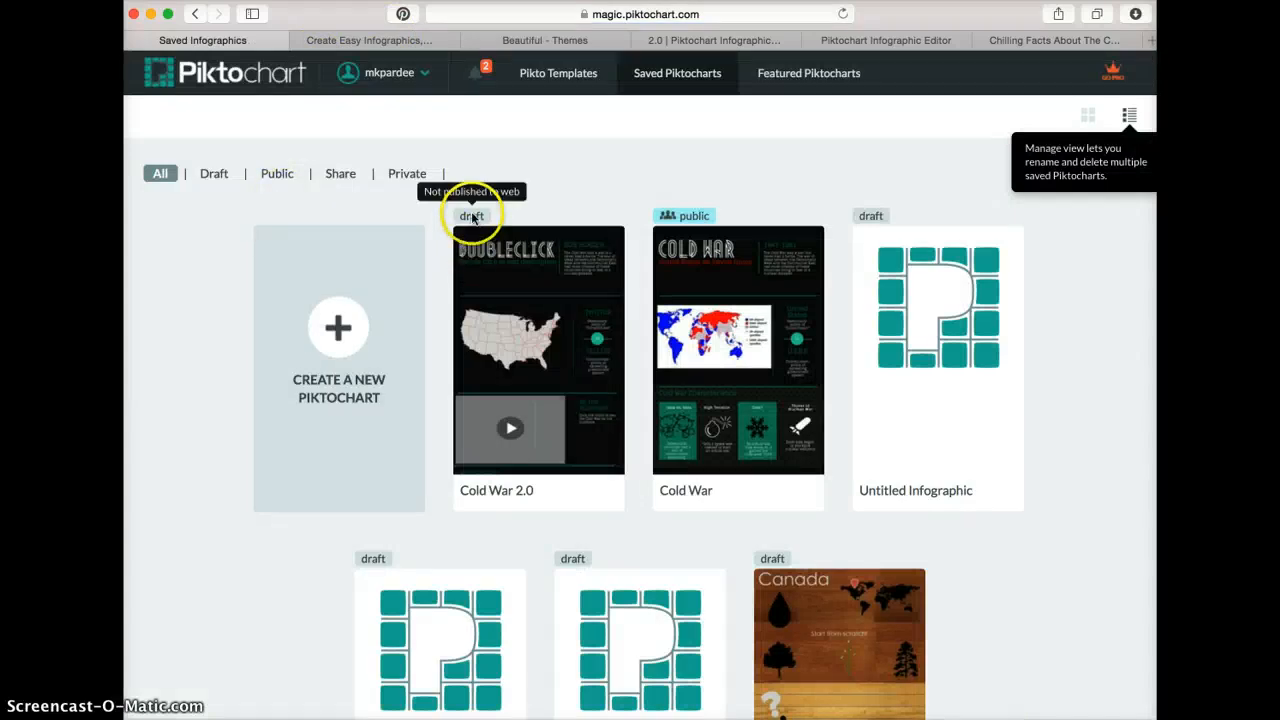
{"action": "left_click", "coordinate": [516, 289]}
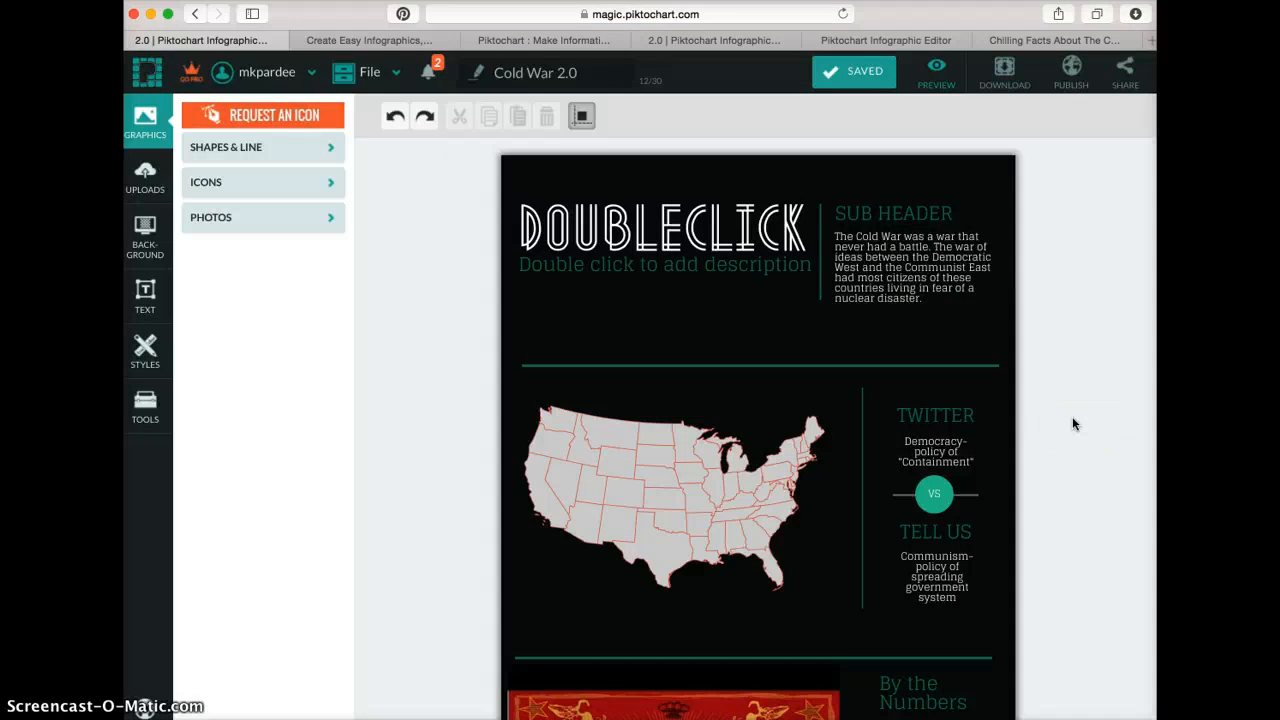
{"action": "scroll", "coordinate": [1073, 424], "scroll_direction": "down", "scroll_amount": 10}
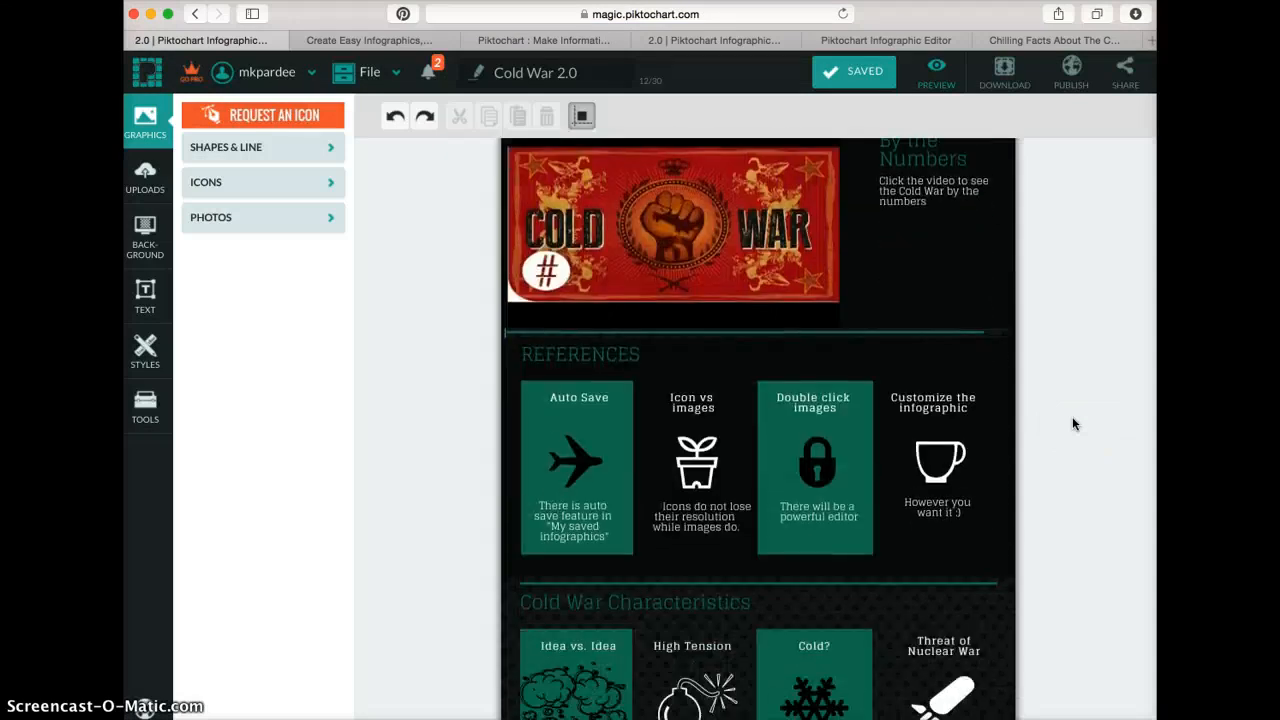
{"action": "scroll", "coordinate": [1073, 424], "scroll_direction": "up", "scroll_amount": 10}
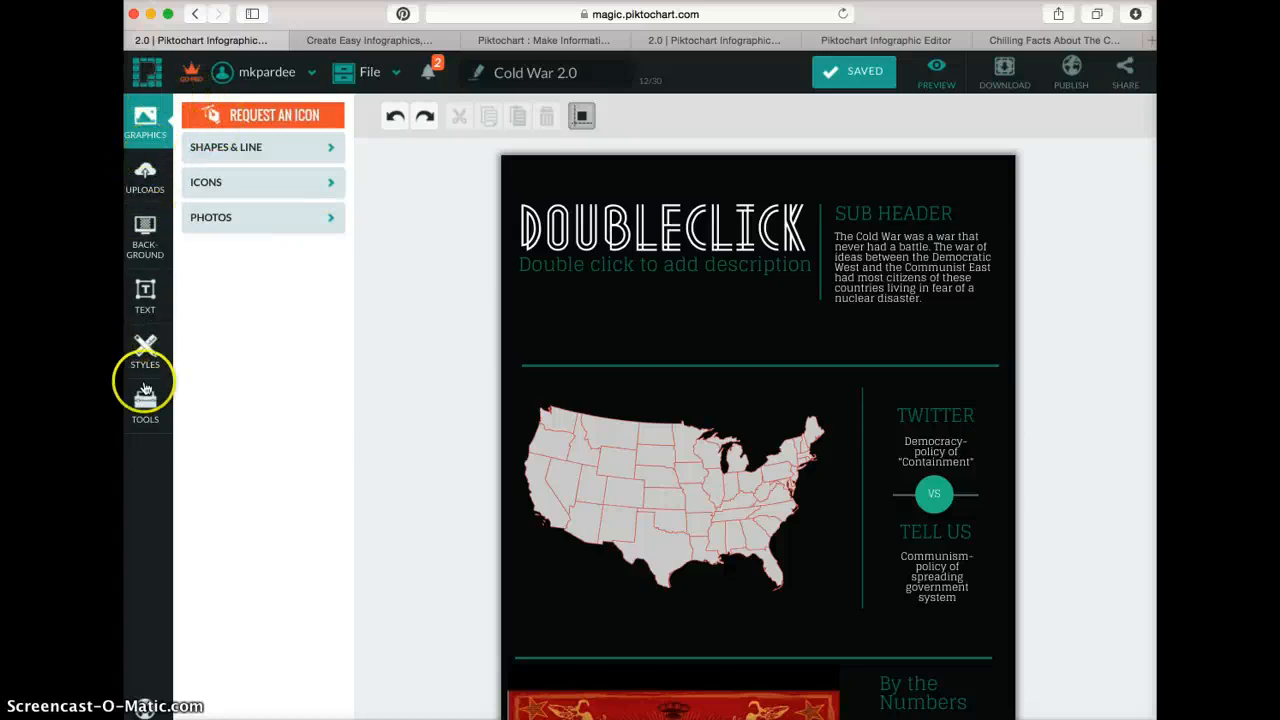
Look through the editor's upload, background, text, colour style, tool and graphics options.
{"action": "left_click", "coordinate": [147, 172]}
{"action": "left_click", "coordinate": [147, 250]}
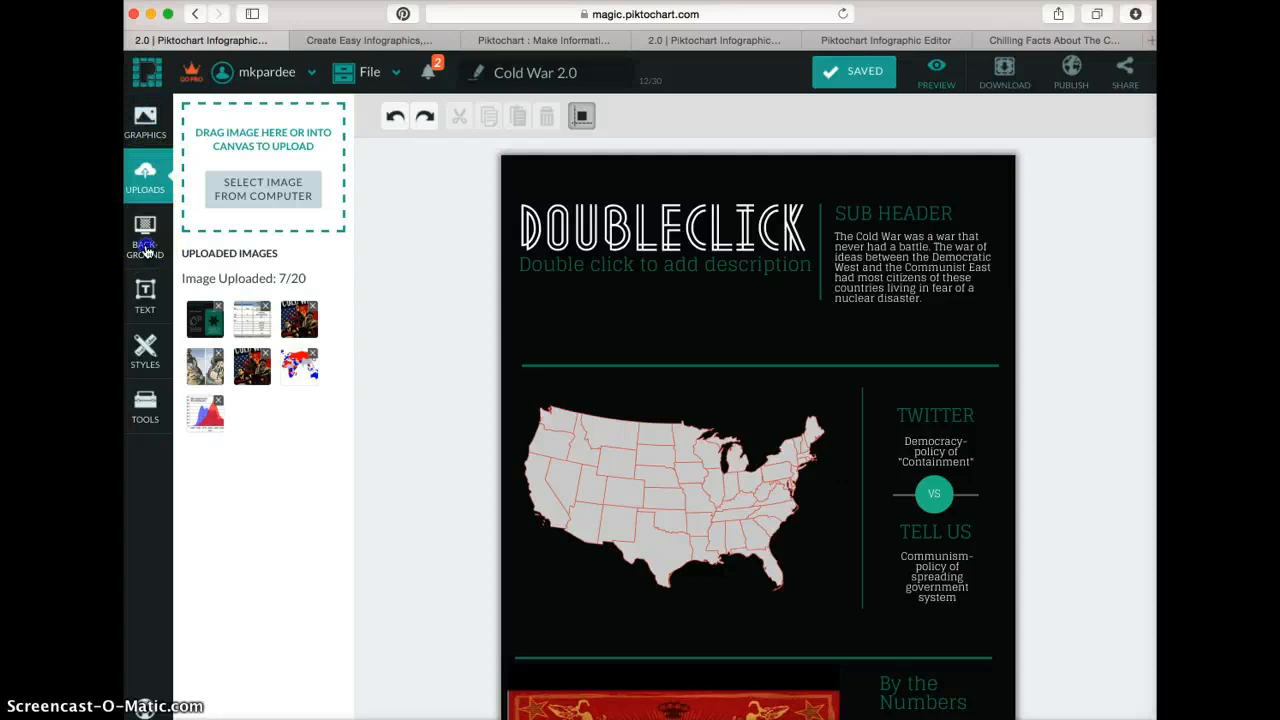
{"action": "left_click", "coordinate": [146, 303]}
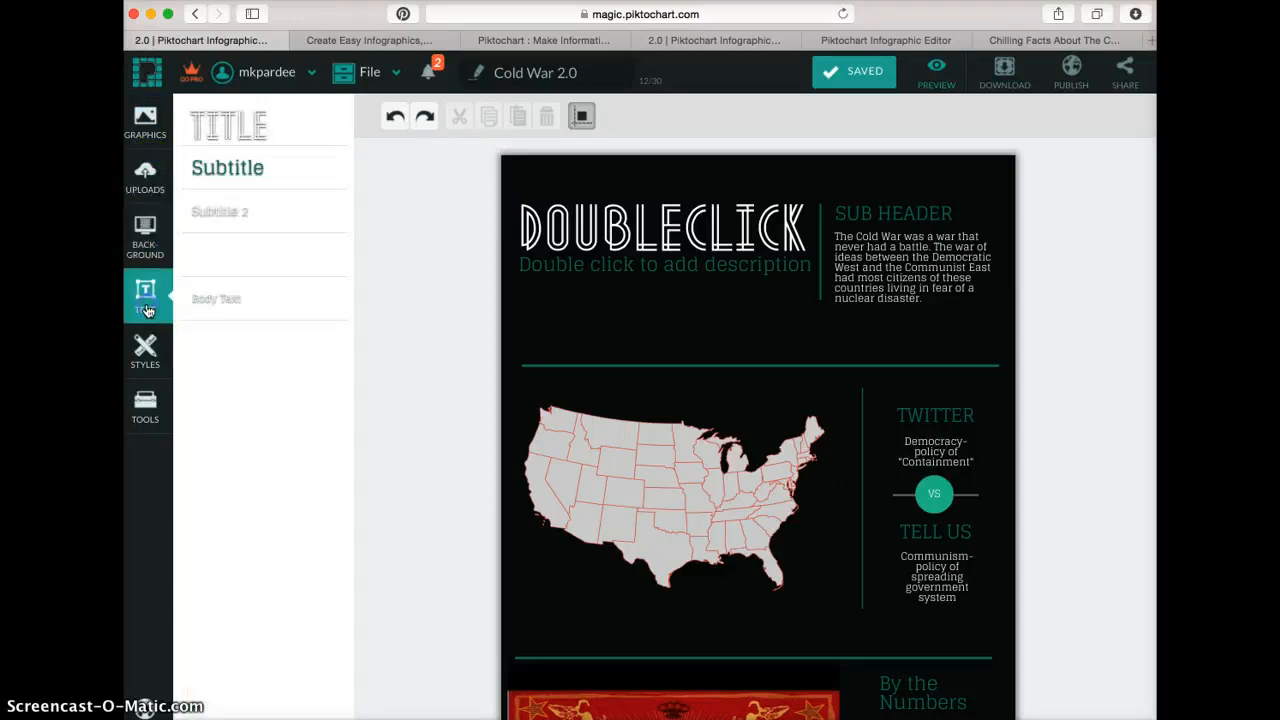
{"action": "left_click", "coordinate": [145, 352]}
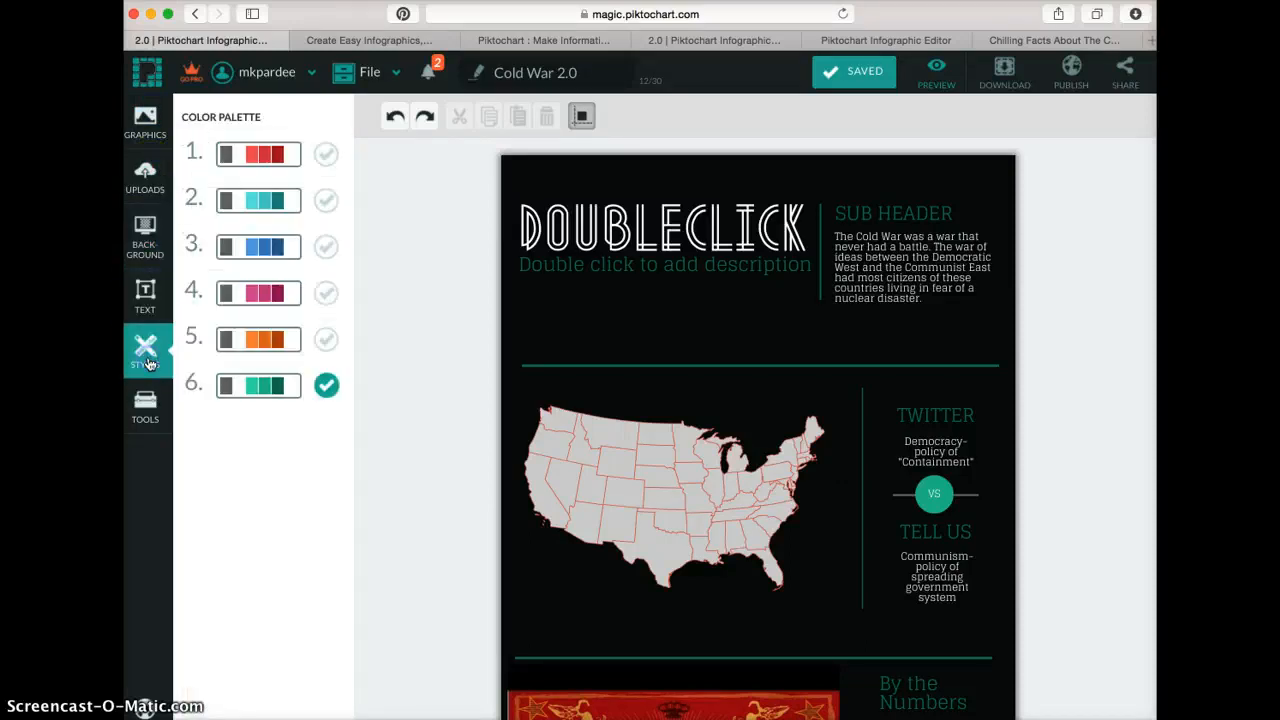
{"action": "left_click", "coordinate": [146, 402]}
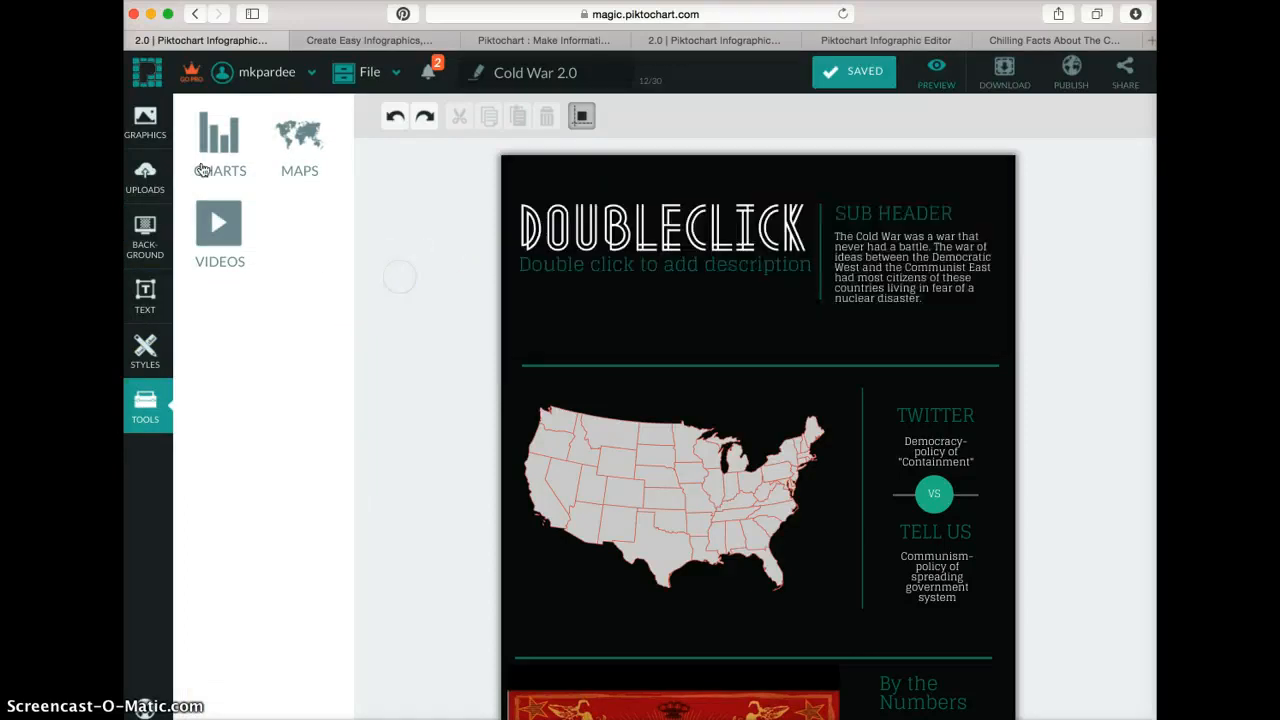
{"action": "left_click", "coordinate": [145, 118]}
Select the header block and replace its DOUBLECLICK title with "COLD WAR".
{"action": "left_click", "coordinate": [658, 255]}
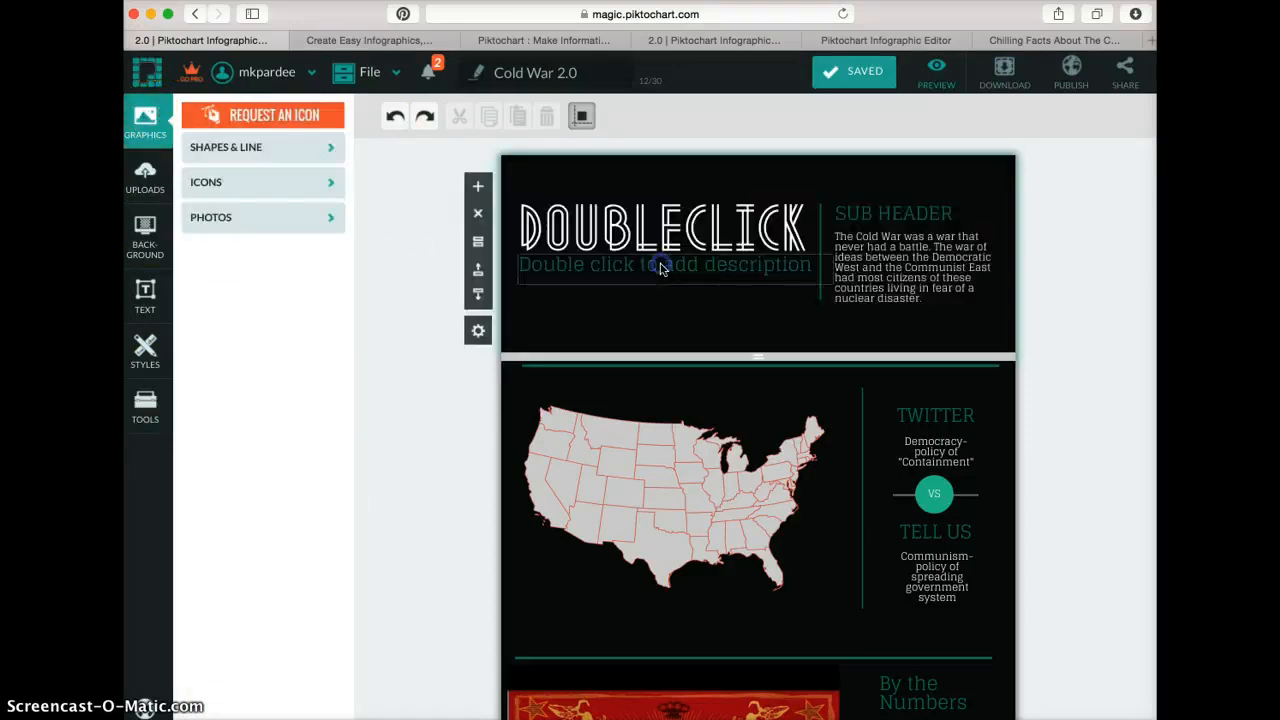
{"action": "left_click", "coordinate": [1078, 267]}
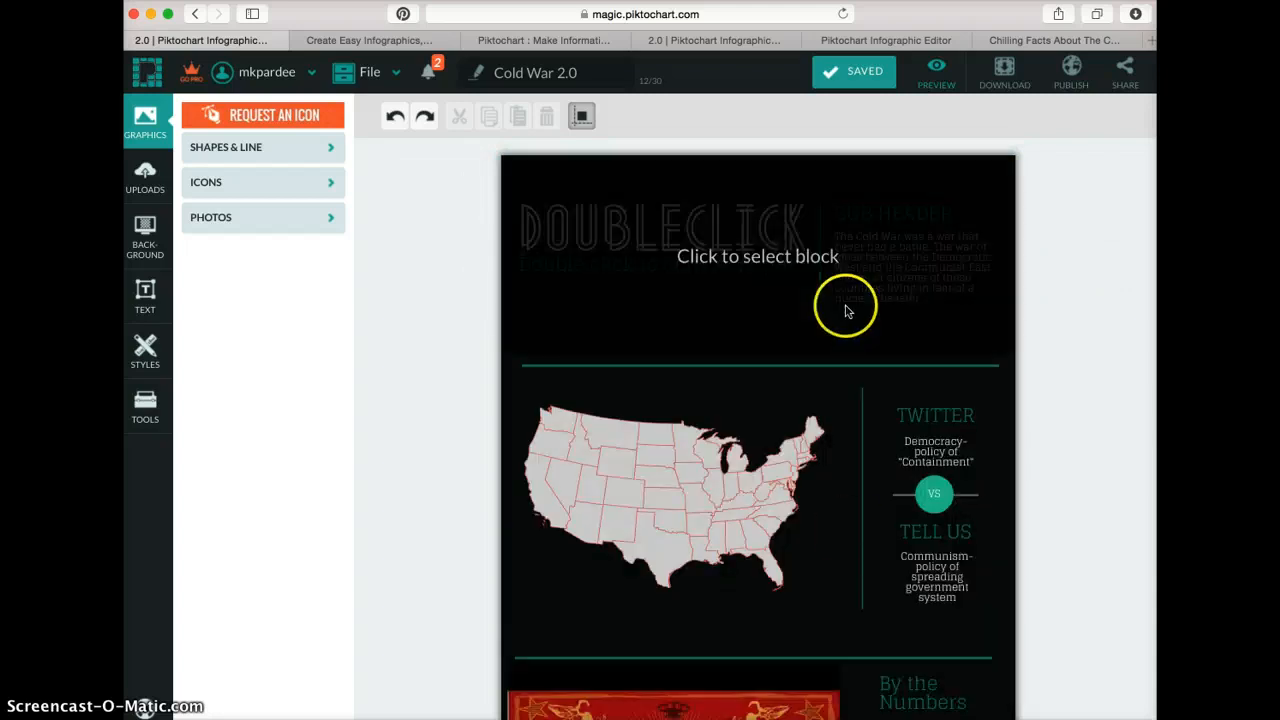
{"action": "left_click", "coordinate": [760, 268]}
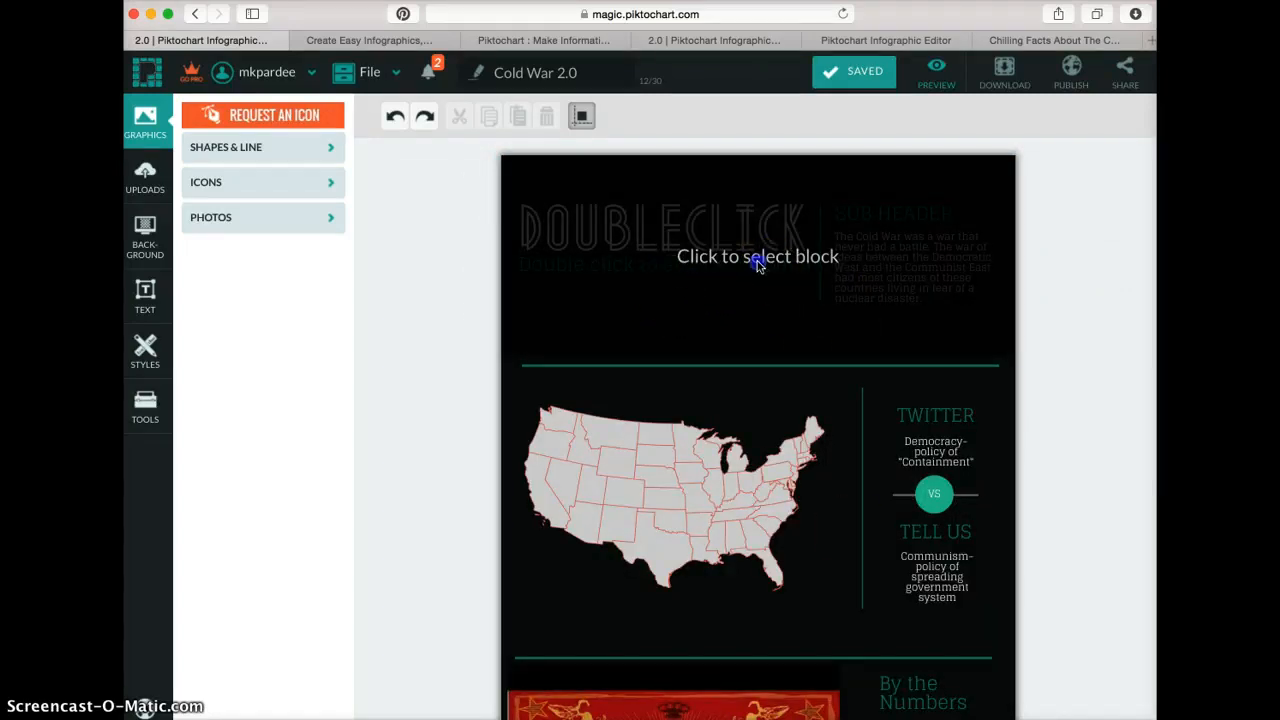
{"action": "double_click", "coordinate": [697, 228]}
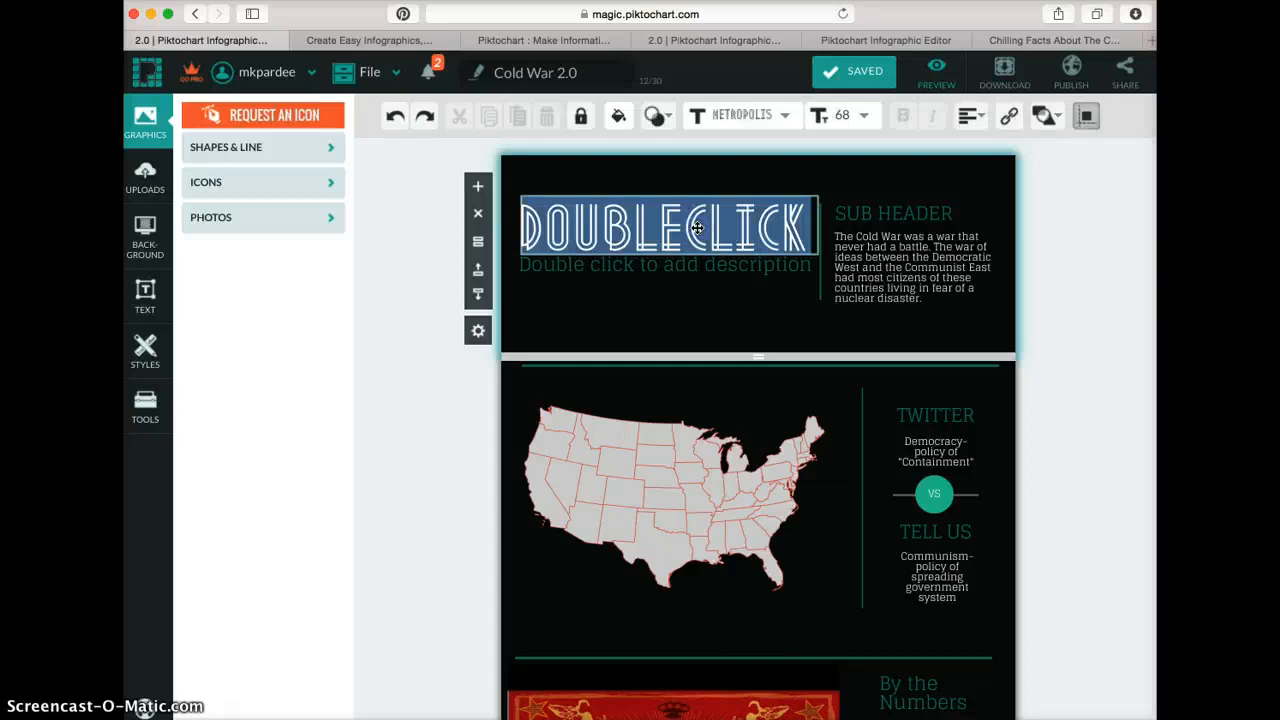
{"action": "type", "text": "COLD WAR"}
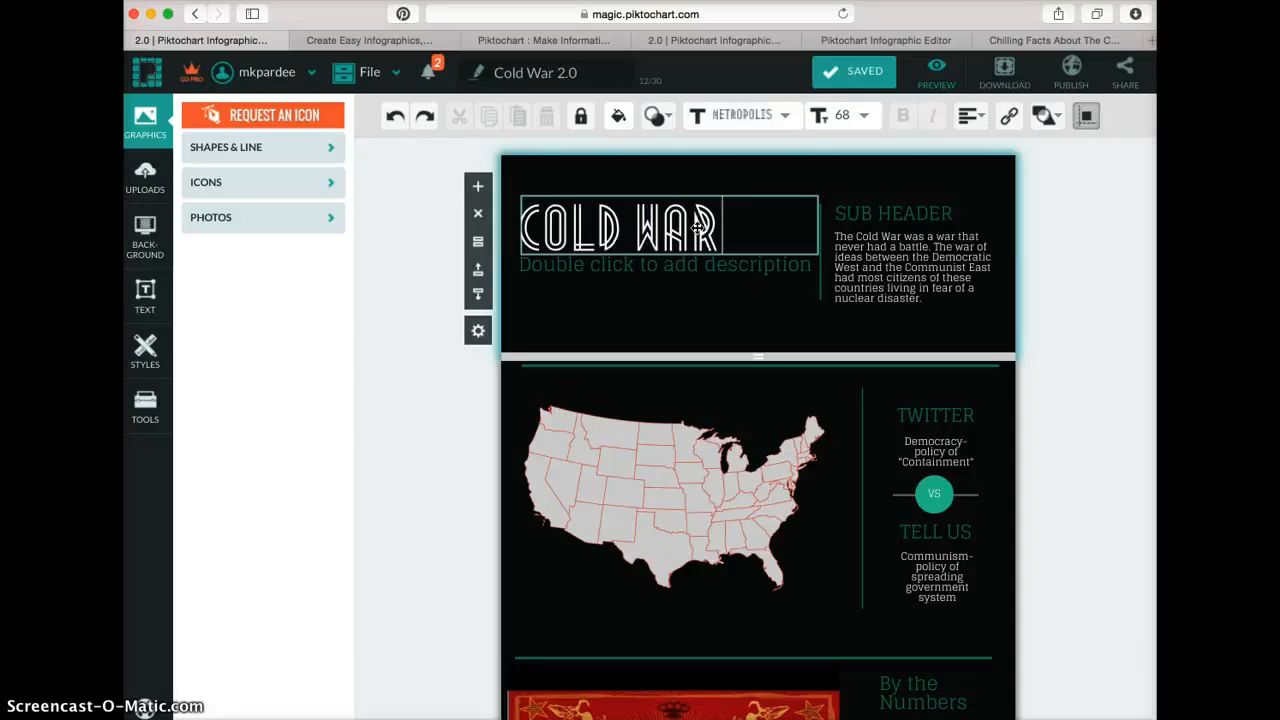
Replace the placeholder description under the title with "United States vs. Soviet Union".
{"action": "double_click", "coordinate": [741, 267]}
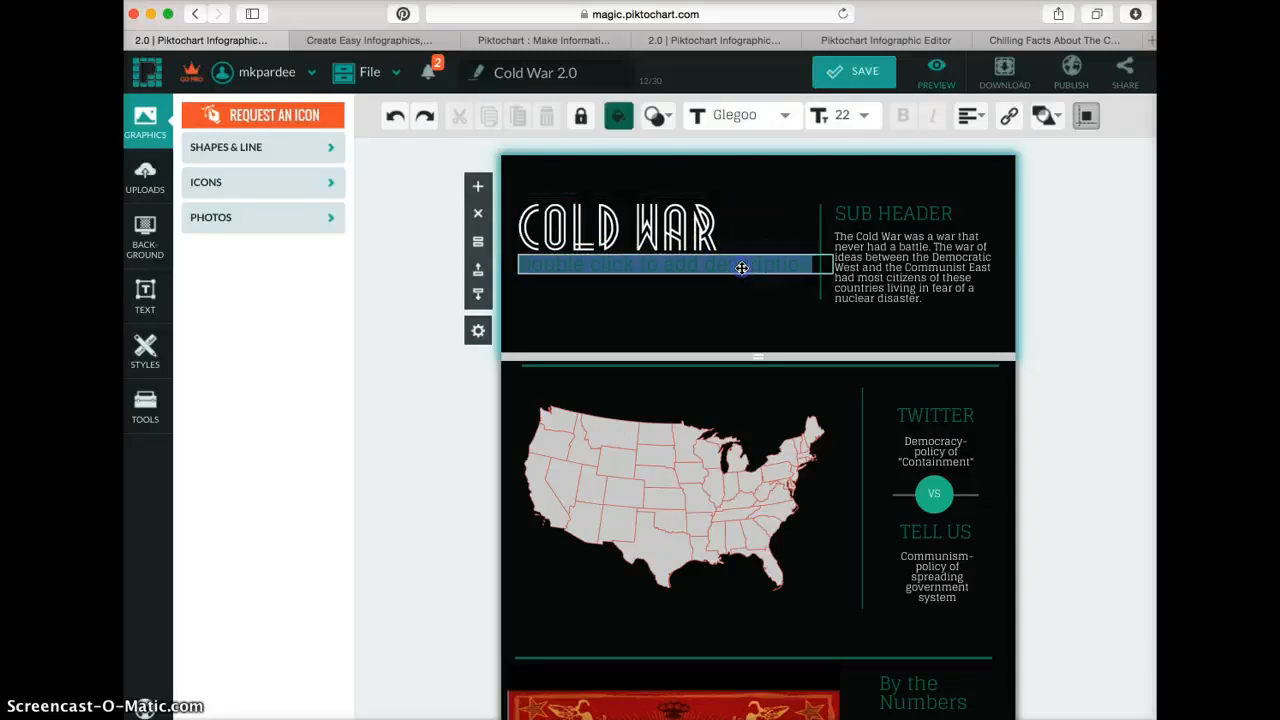
{"action": "type", "text": "United States vs. Soviet Union"}
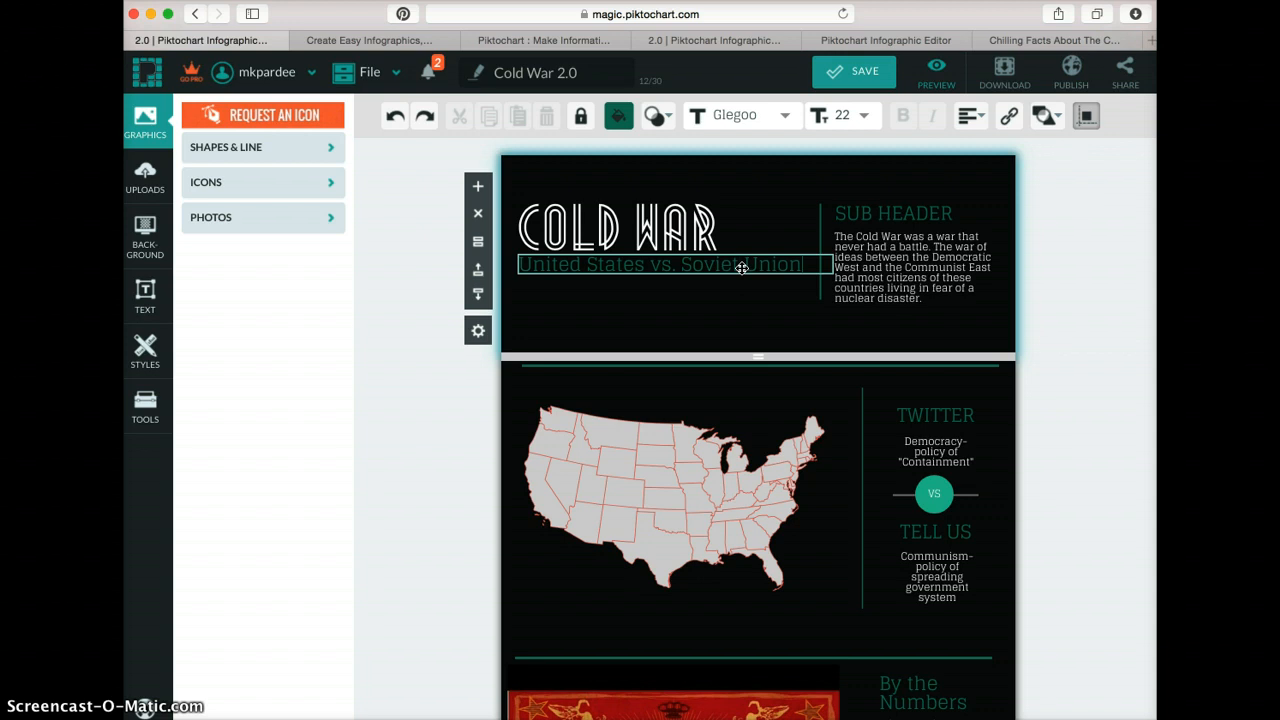
{"action": "left_click", "coordinate": [774, 310]}
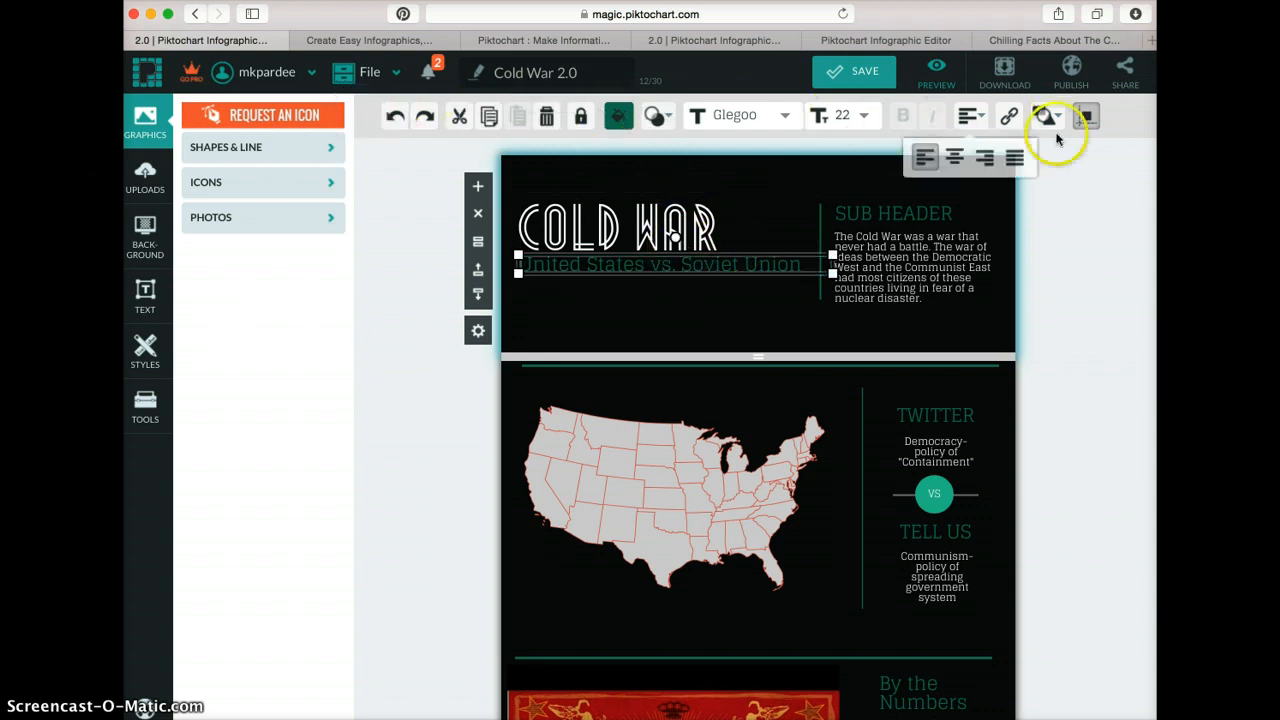
Enlarge the COLD WAR title to a font size of about 88 and shift it slightly up within the header block.
{"action": "left_click", "coordinate": [588, 220]}
{"action": "left_click", "coordinate": [788, 118]}
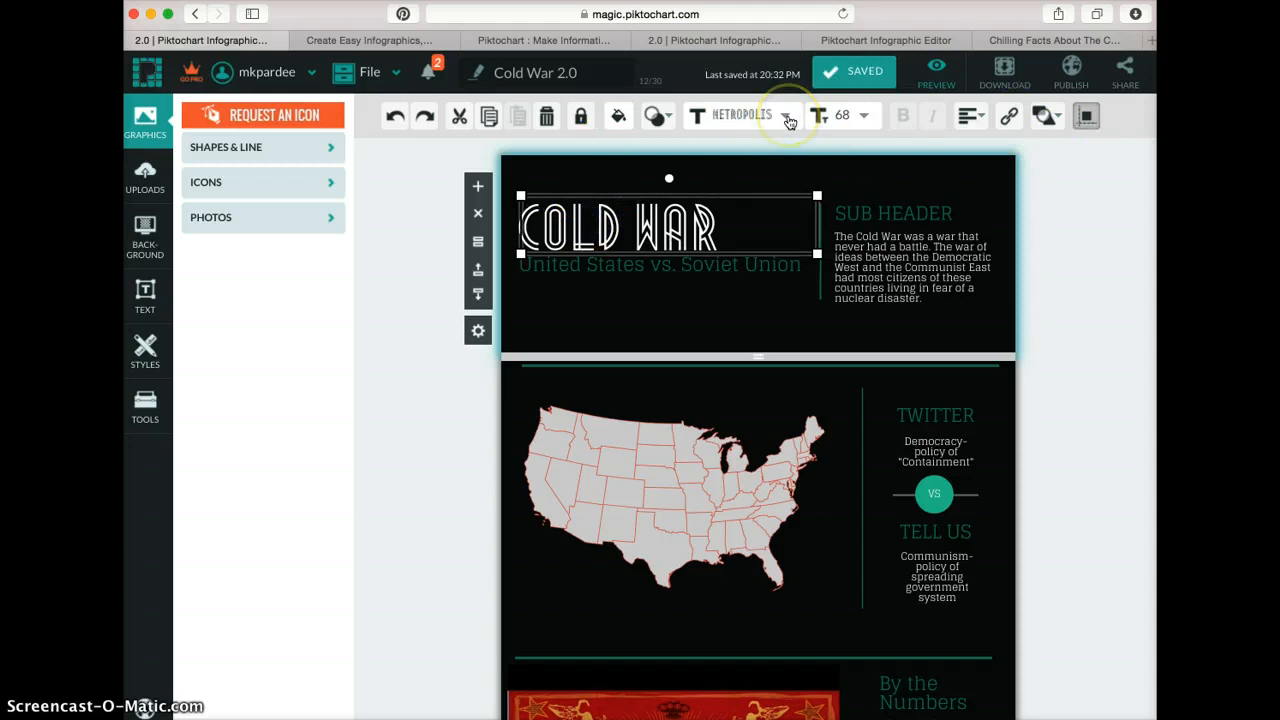
{"action": "left_click", "coordinate": [864, 117]}
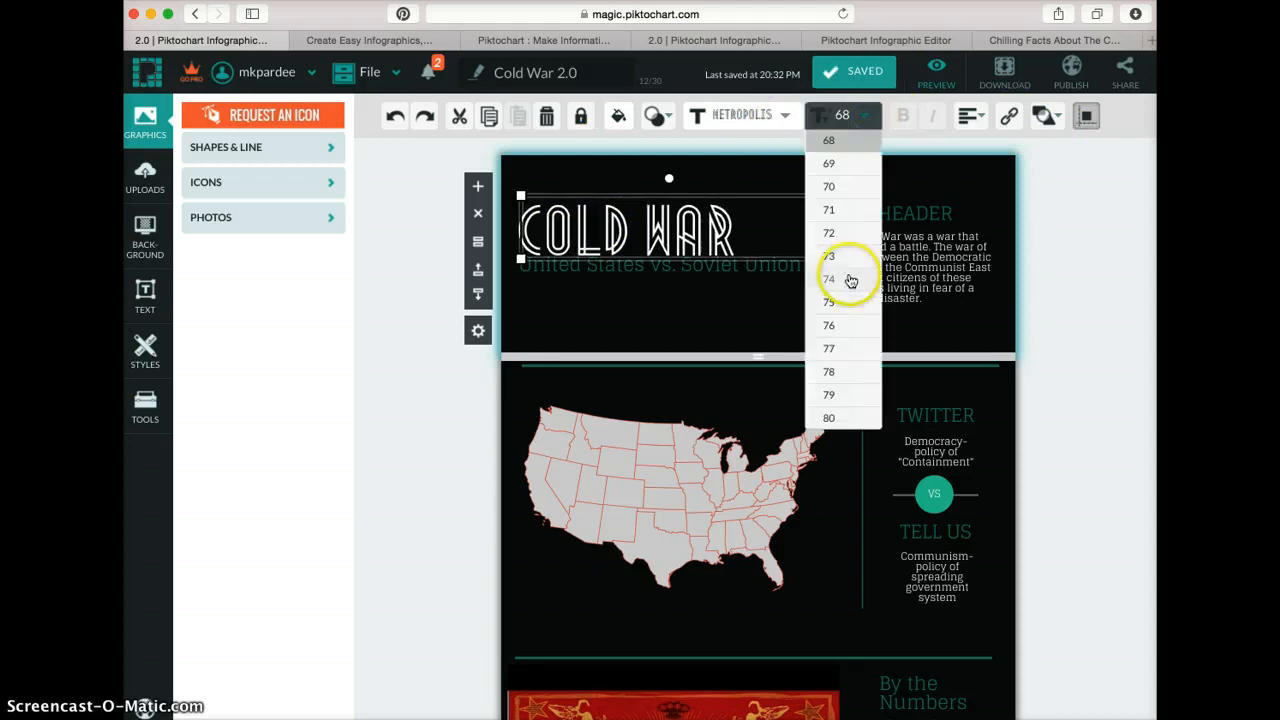
{"action": "scroll", "coordinate": [848, 280], "scroll_direction": "down", "scroll_amount": 1}
{"action": "scroll", "coordinate": [849, 279], "scroll_direction": "down", "scroll_amount": 2}
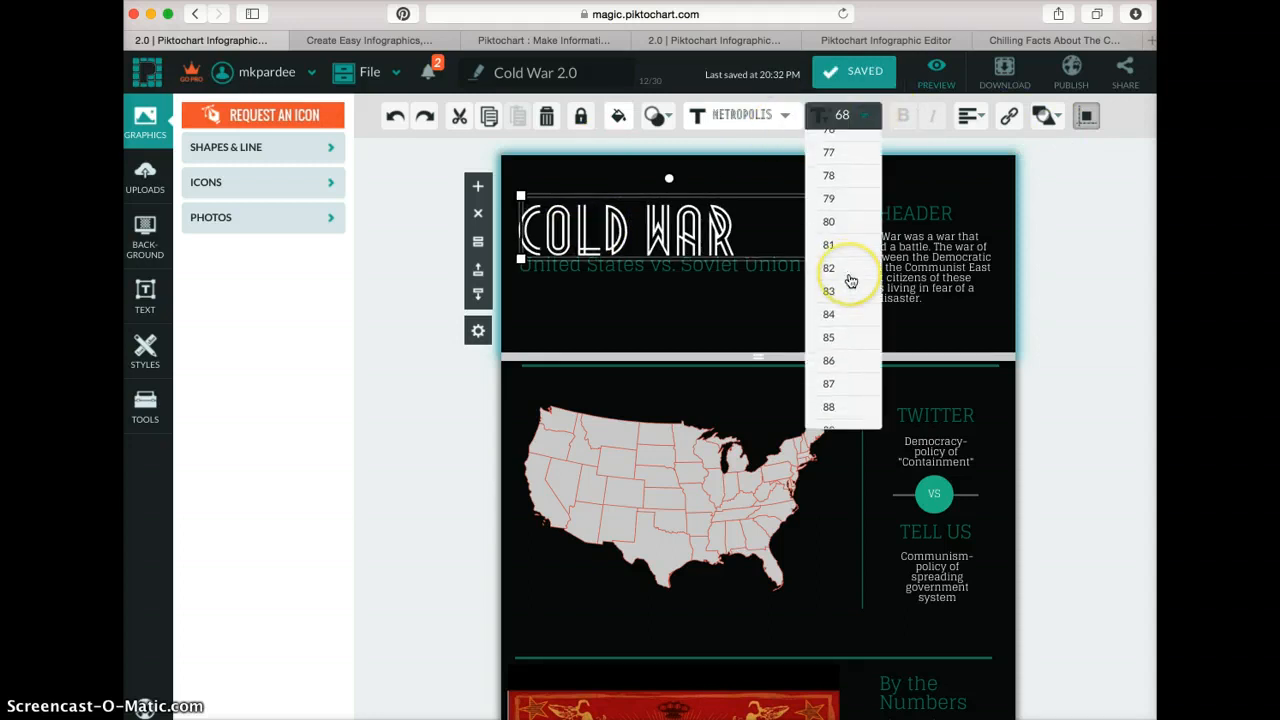
{"action": "left_click", "coordinate": [835, 418]}
{"action": "left_click_drag", "start_coordinate": [654, 229], "coordinate": [661, 219]}
Recolour the "United States vs. Soviet Union" subtitle in the header block to red, #ff0000.
{"action": "left_click", "coordinate": [634, 268]}
{"action": "left_click", "coordinate": [620, 115]}
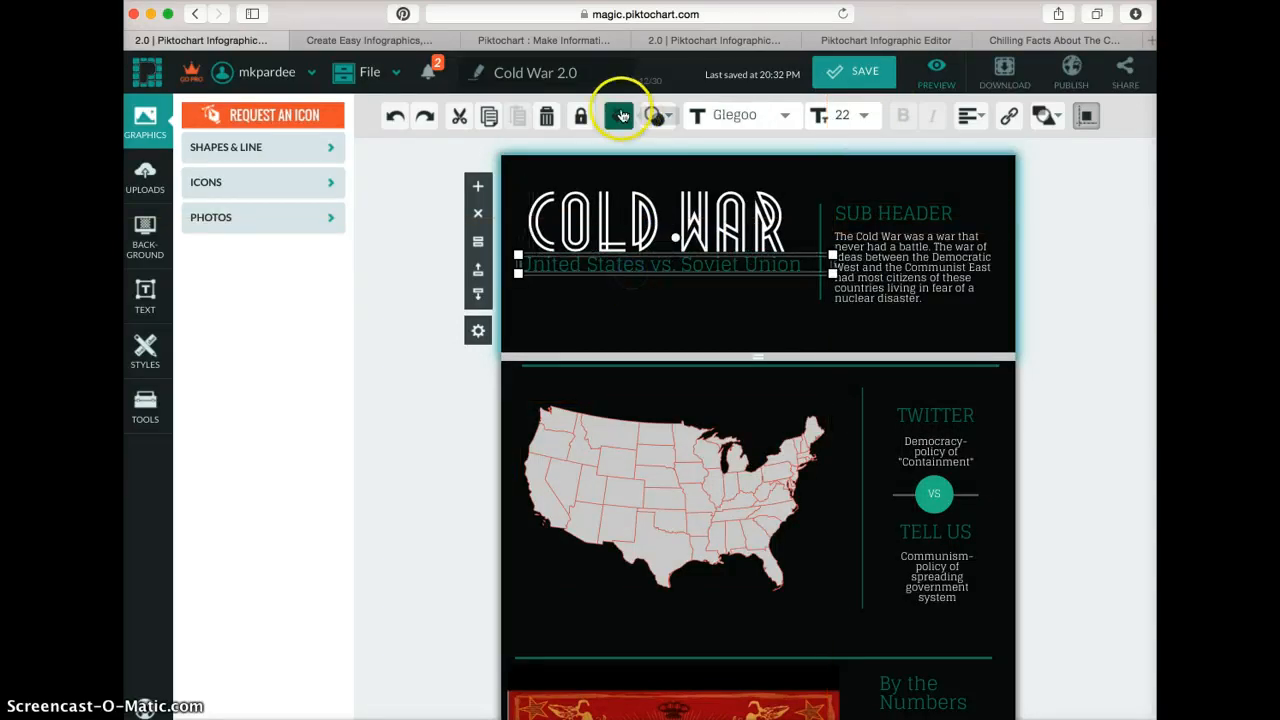
{"action": "left_click", "coordinate": [550, 175]}
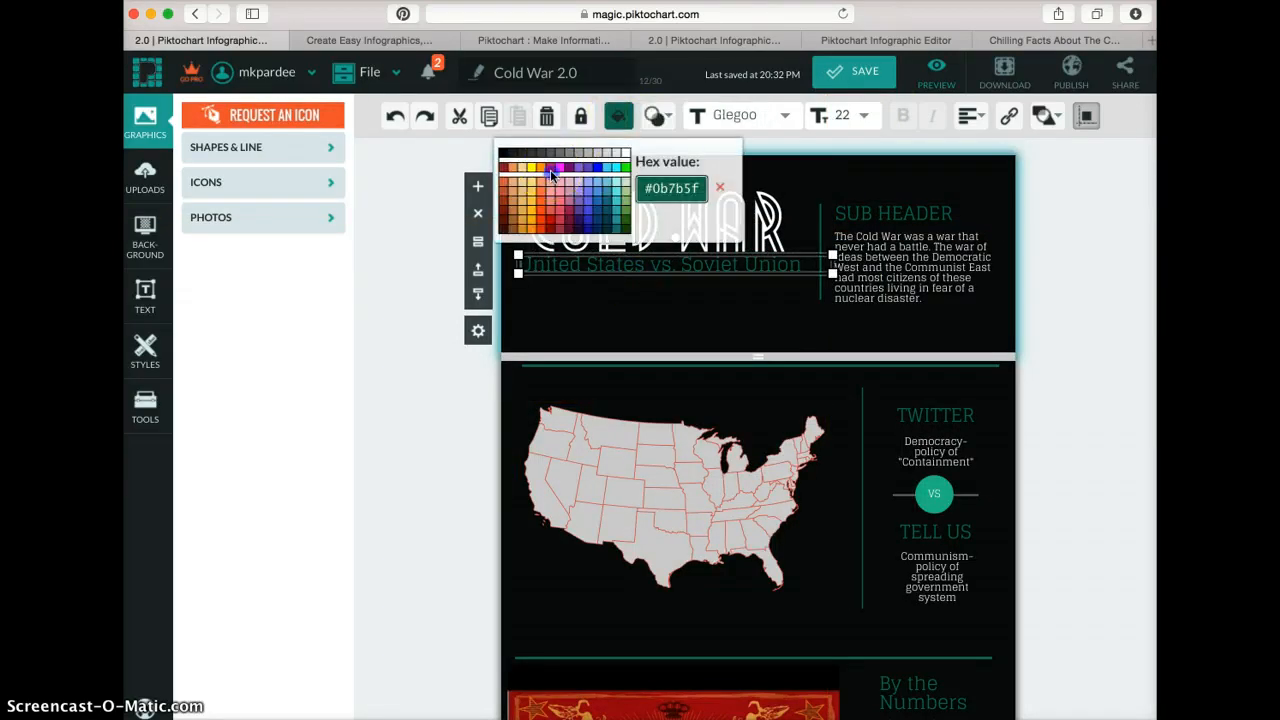
{"action": "left_click", "coordinate": [706, 302]}
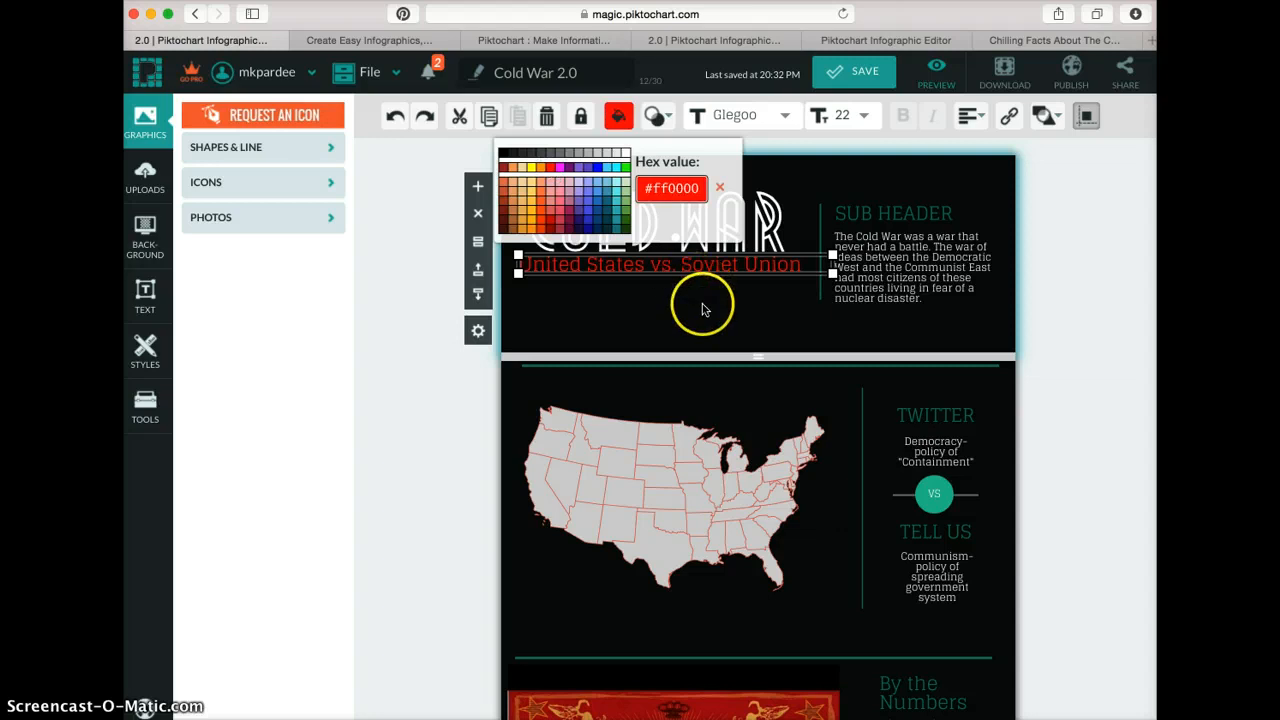
Replace the SUB HEADER heading in the header block with "1947-1991".
{"action": "left_click", "coordinate": [936, 203]}
{"action": "left_click", "coordinate": [920, 207]}
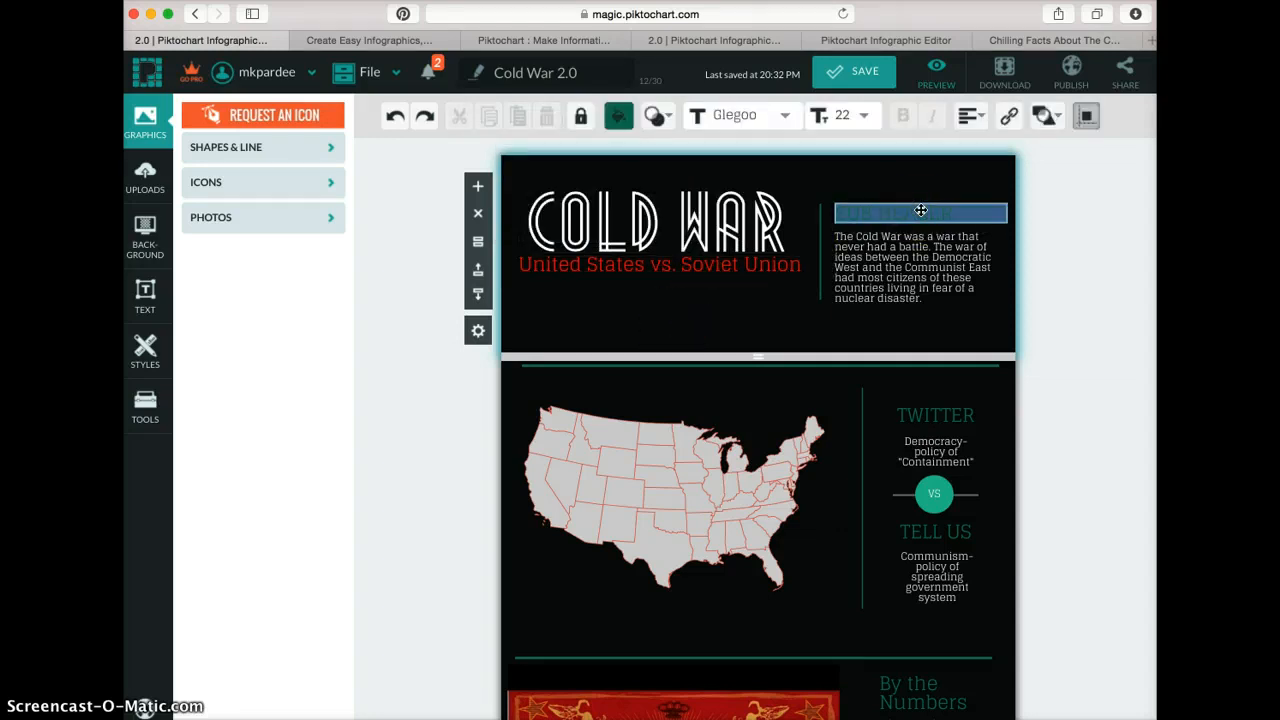
{"action": "type", "text": "1947-1991"}
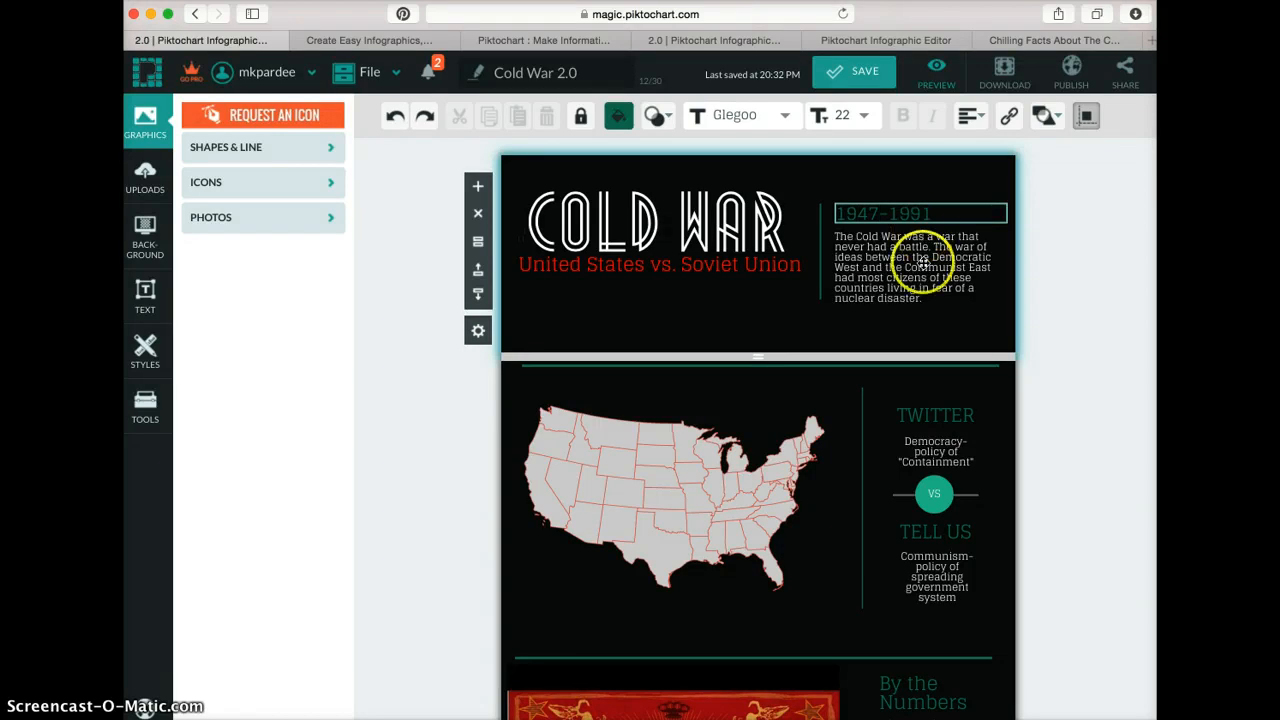
{"action": "left_click", "coordinate": [1074, 365]}
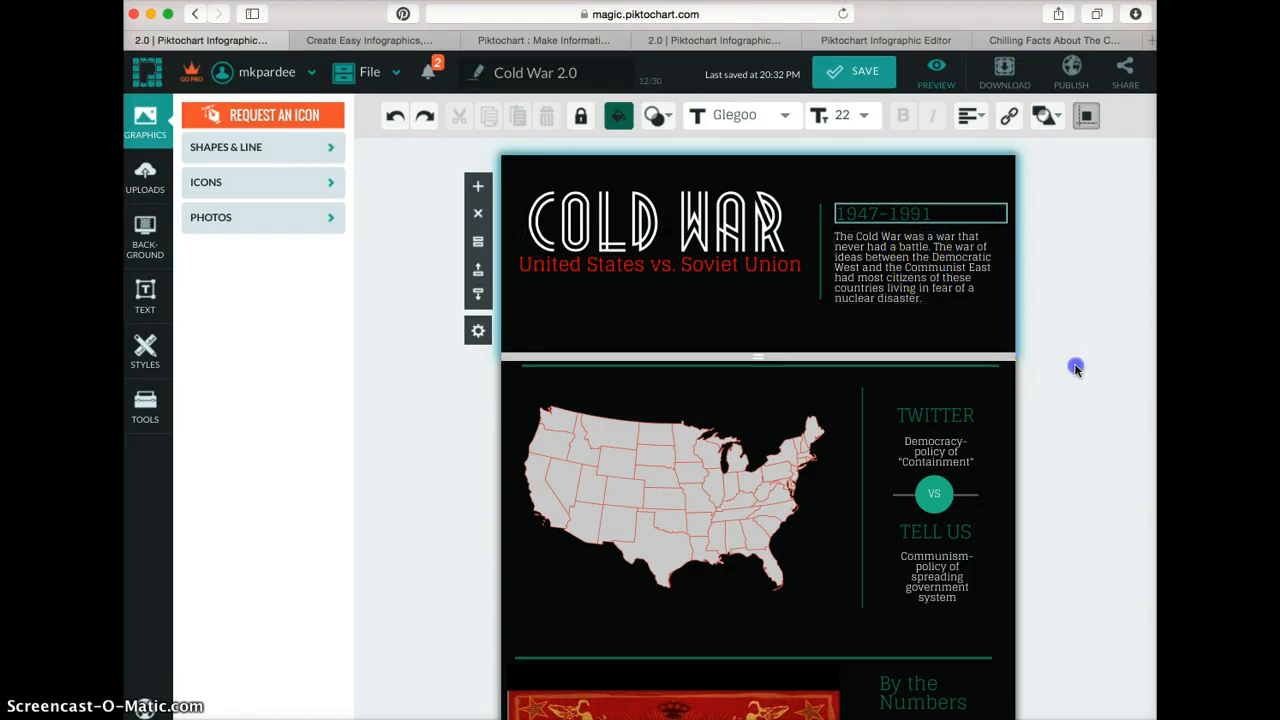
Open the USA map for editing, preview other map choices such as Oceania, World and Europe, and cancel without updating.
{"action": "scroll", "coordinate": [1074, 365], "scroll_direction": "down", "scroll_amount": 2}
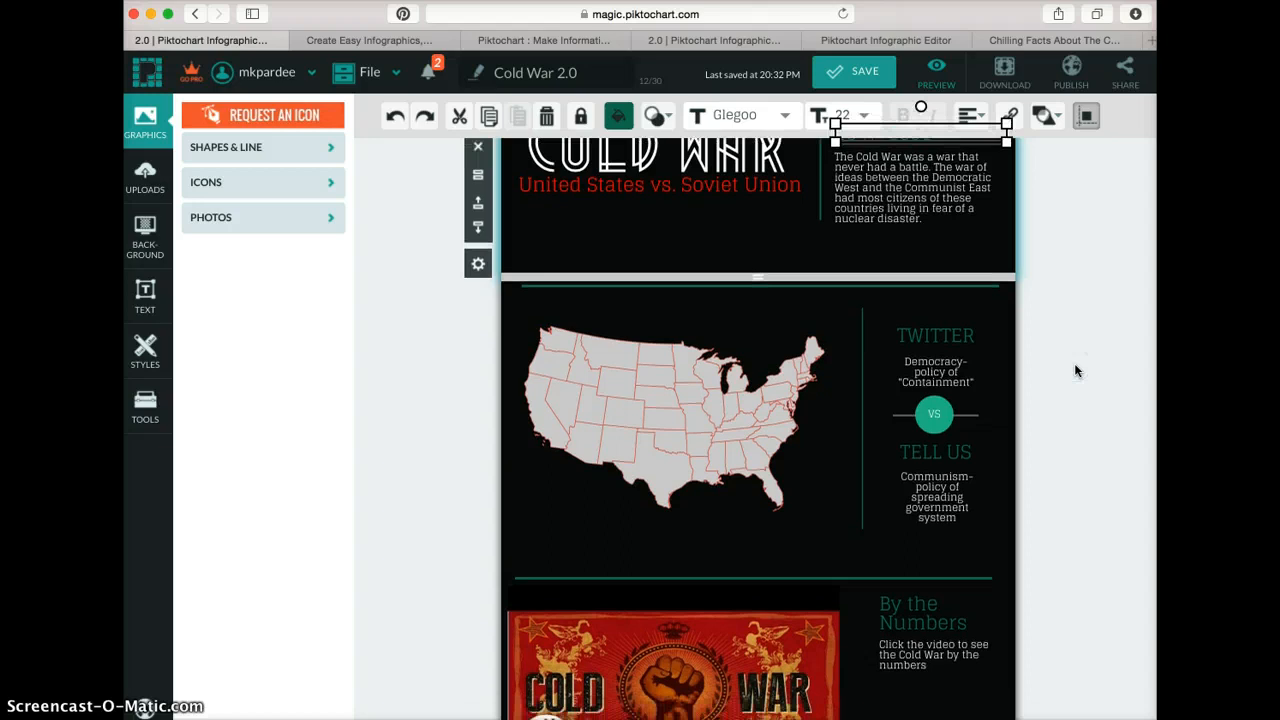
{"action": "left_click", "coordinate": [659, 410]}
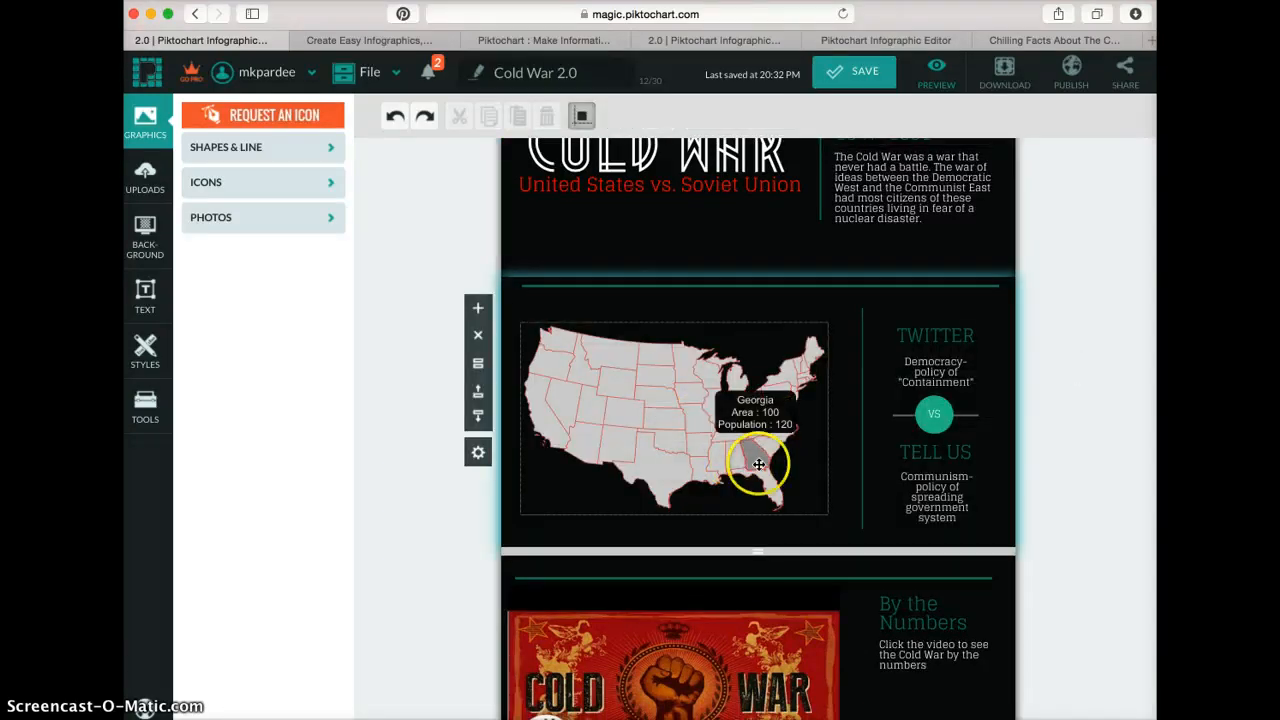
{"action": "left_click", "coordinate": [619, 415]}
{"action": "double_click", "coordinate": [619, 415]}
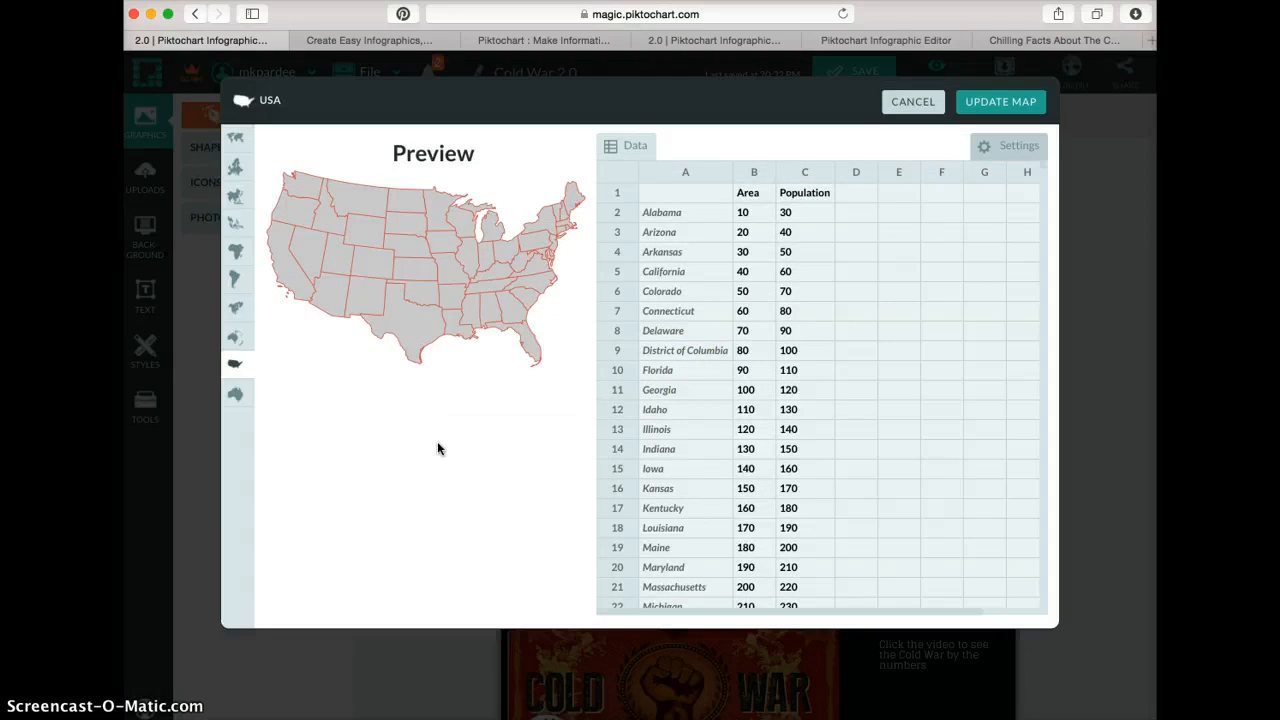
{"action": "left_click", "coordinate": [394, 426]}
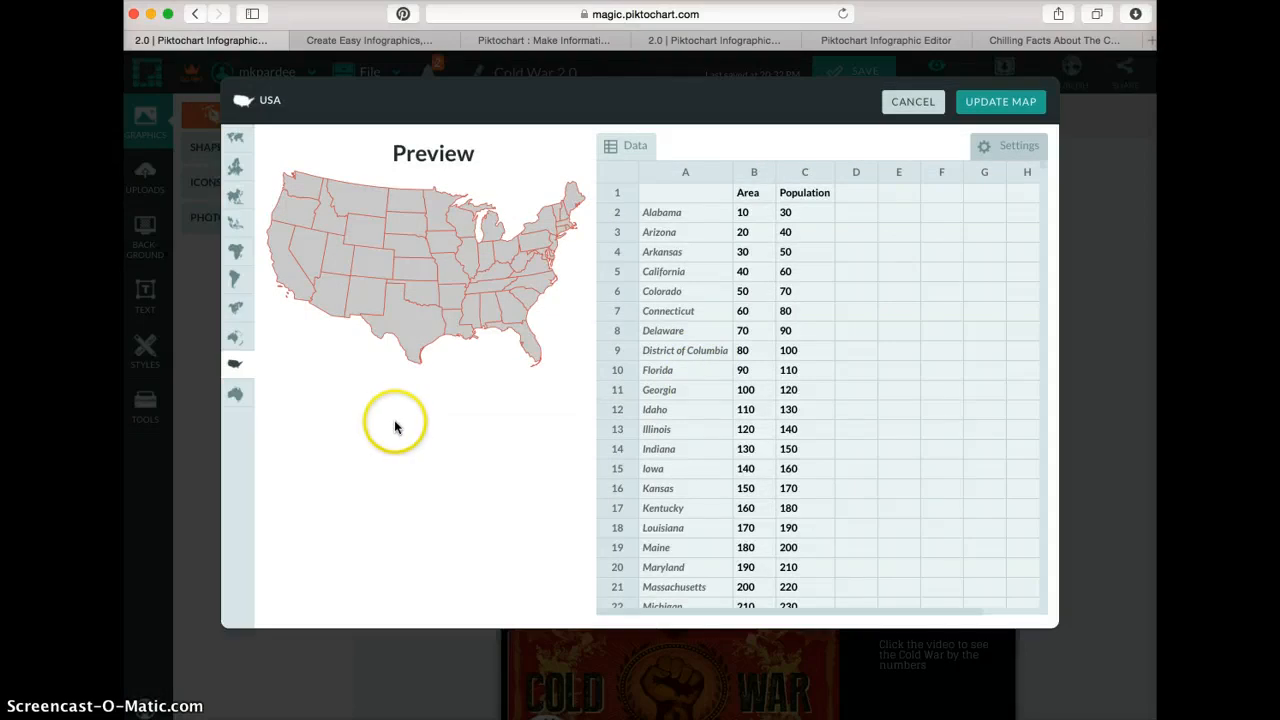
{"action": "left_click", "coordinate": [236, 395]}
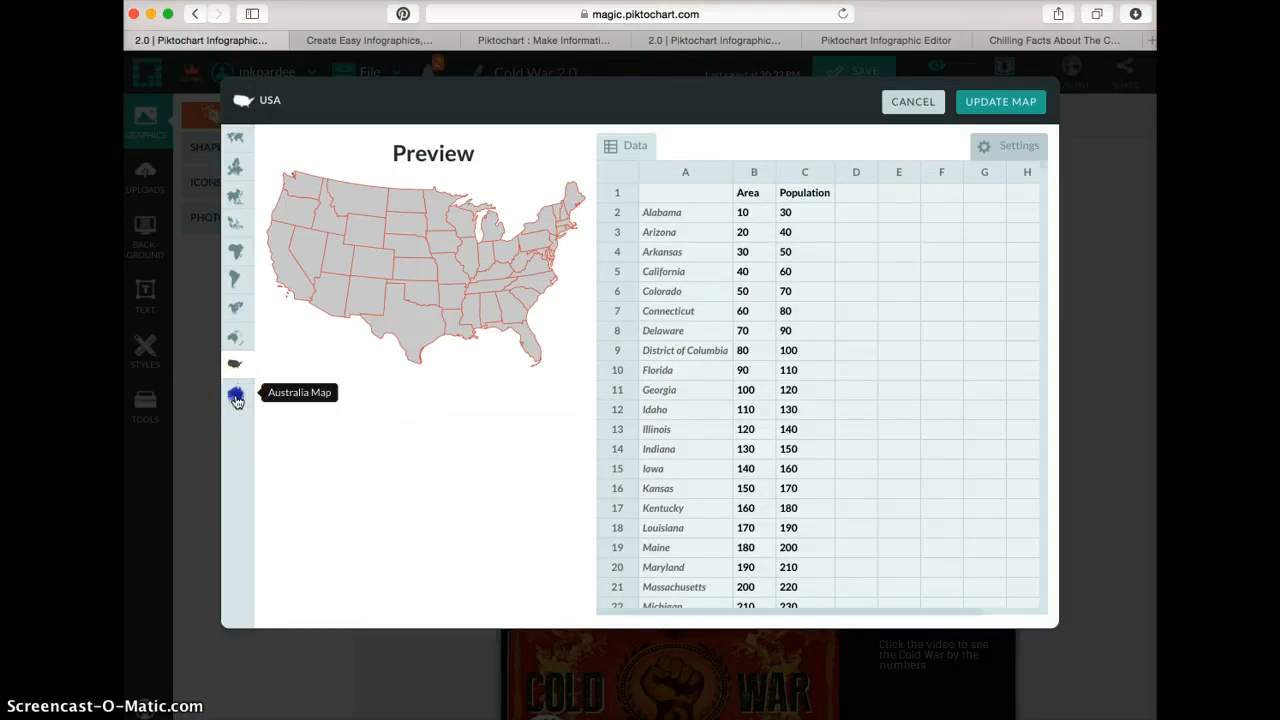
{"action": "left_click", "coordinate": [236, 338]}
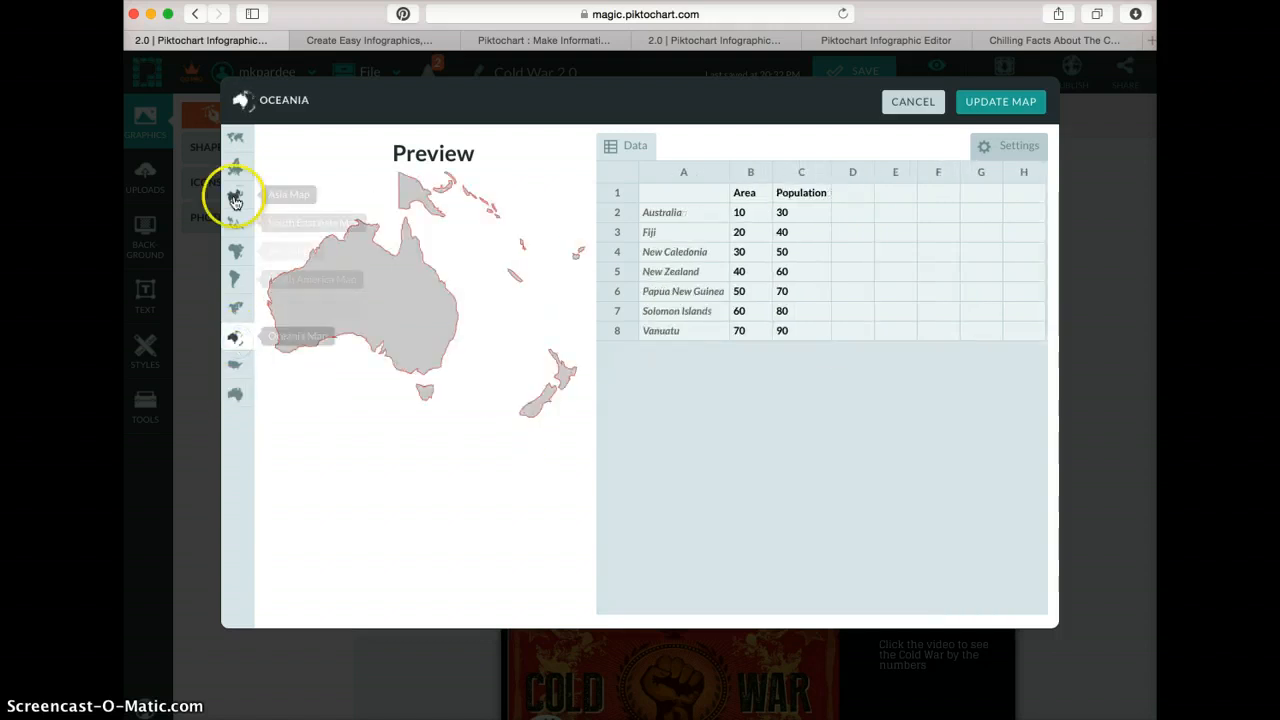
{"action": "left_click", "coordinate": [237, 143]}
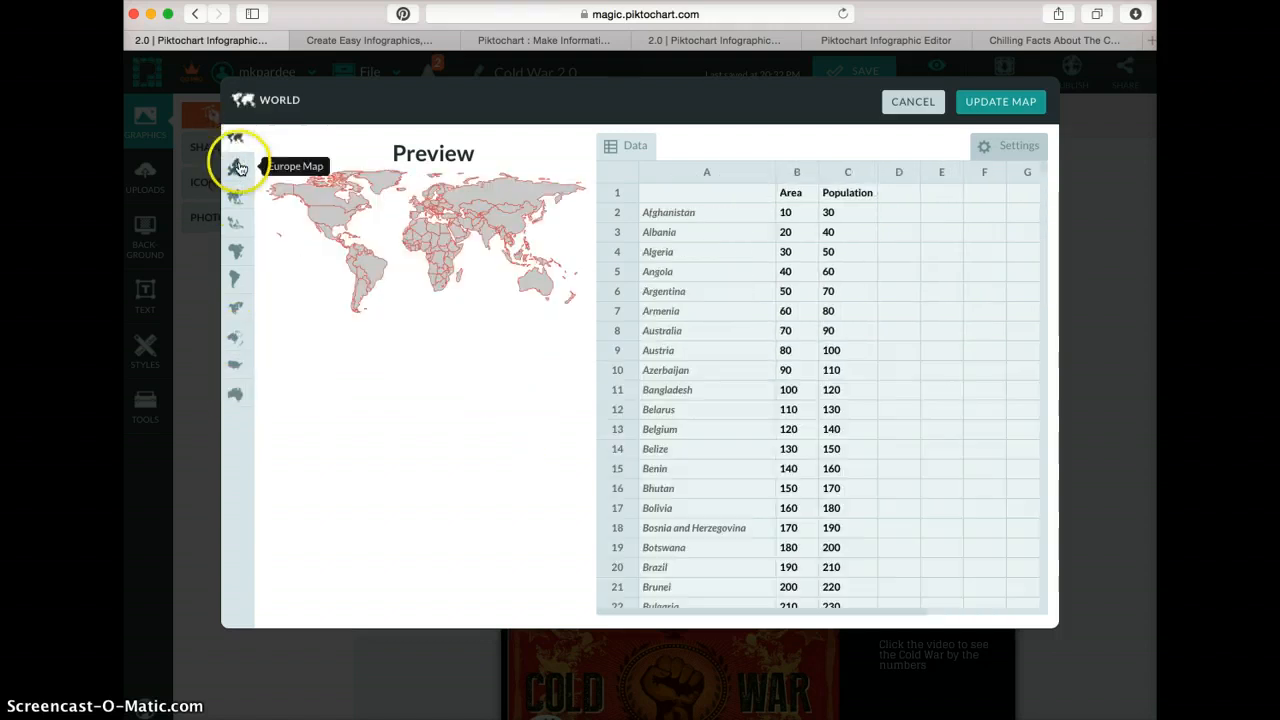
{"action": "left_click", "coordinate": [235, 167]}
{"action": "left_click", "coordinate": [930, 108]}
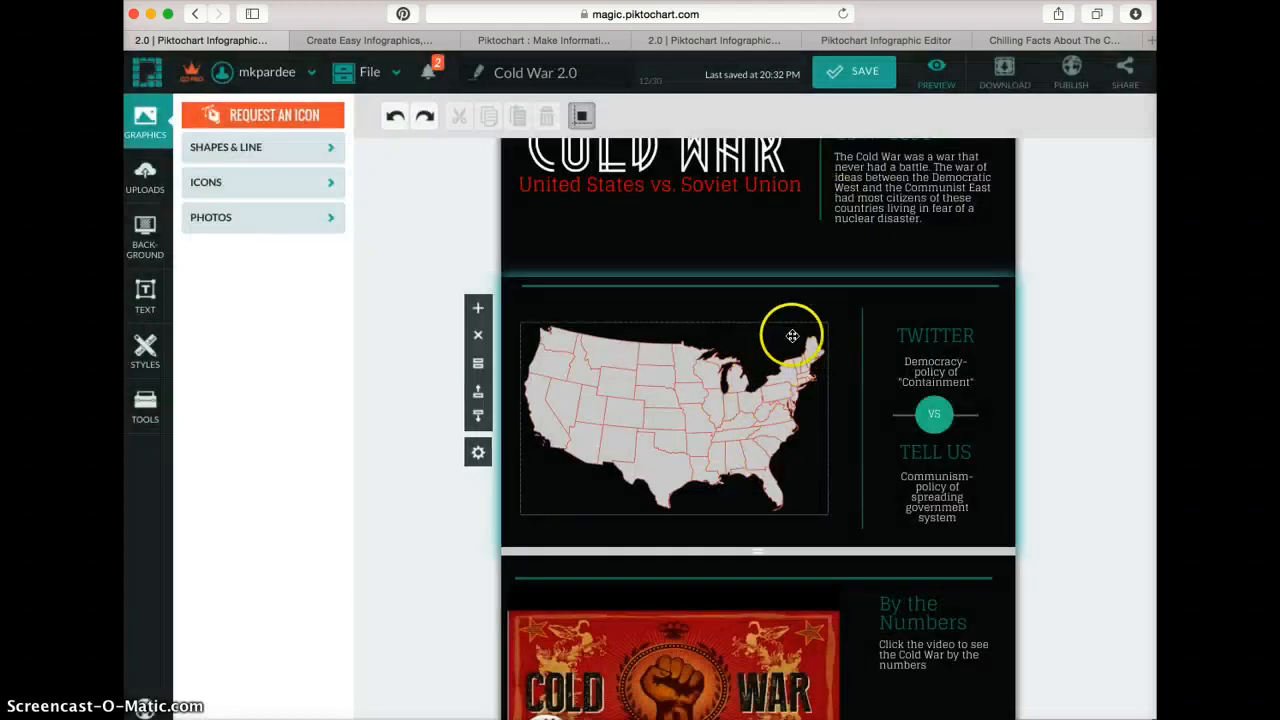
Delete the USA map from its block and insert the uploaded world map image of US-aligned and USSR-aligned countries.
{"action": "left_click", "coordinate": [792, 336]}
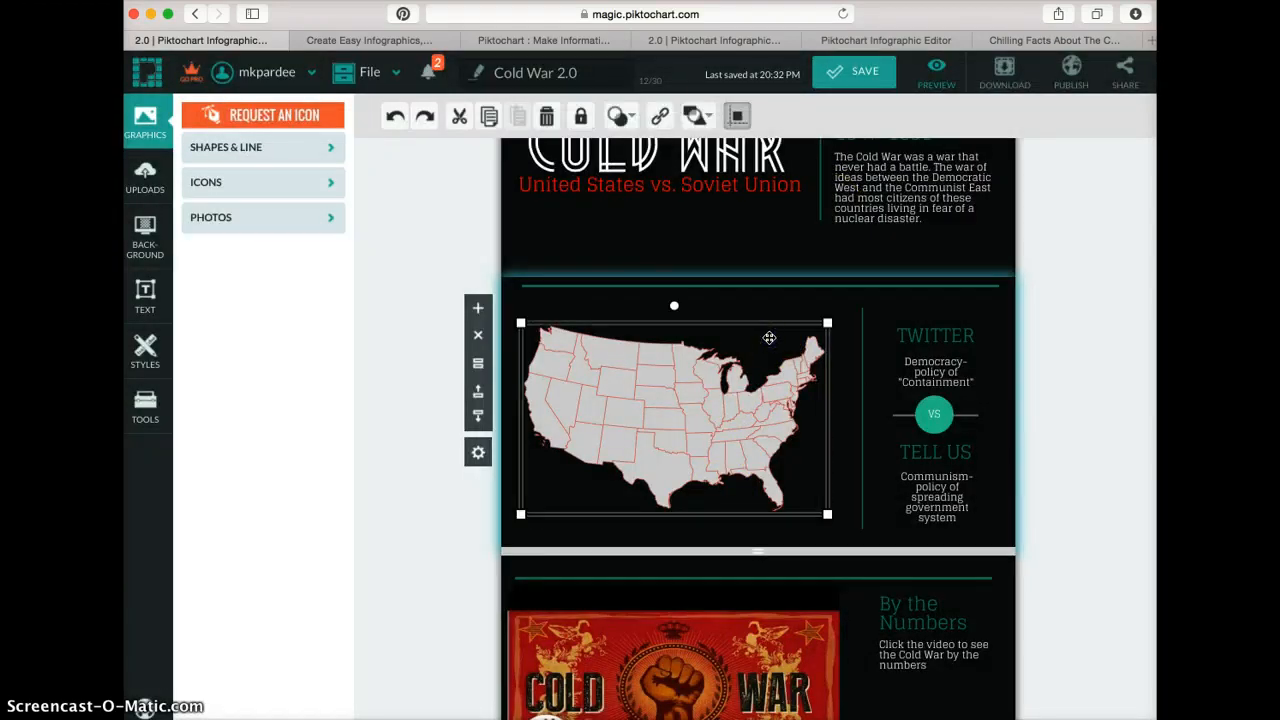
{"action": "key", "text": "Delete"}
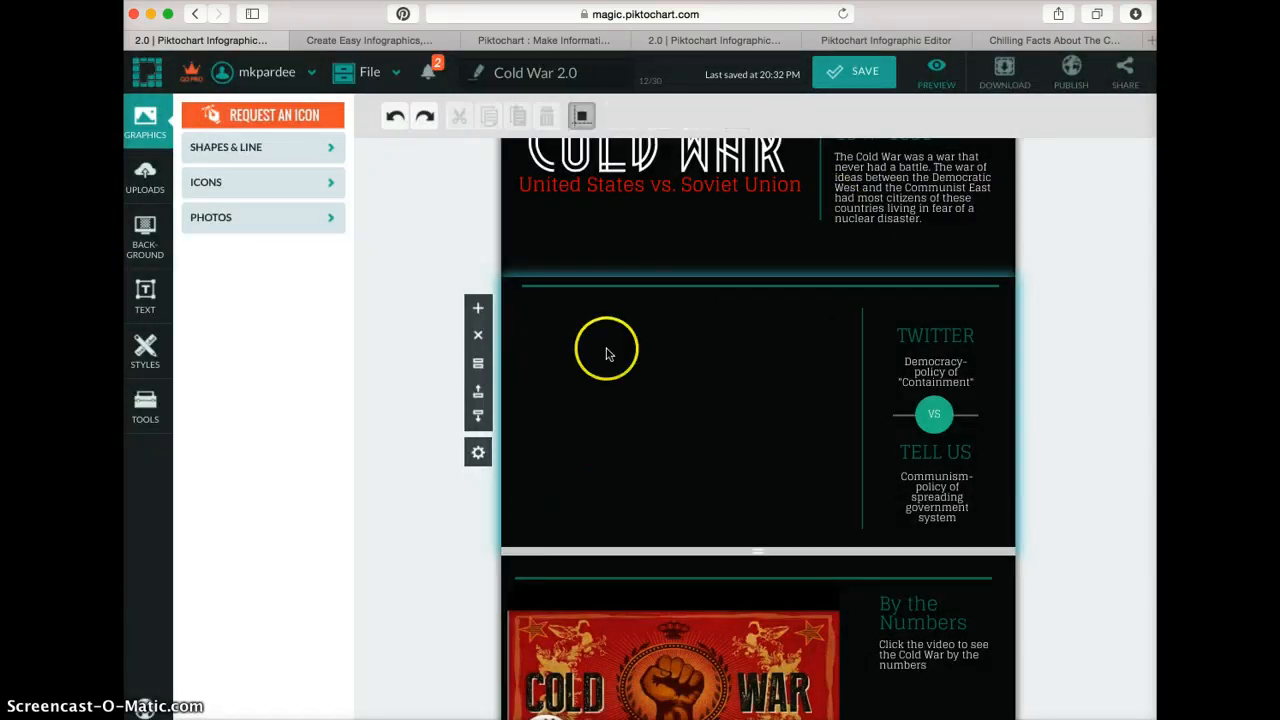
{"action": "left_click", "coordinate": [147, 178]}
{"action": "left_click", "coordinate": [295, 370]}
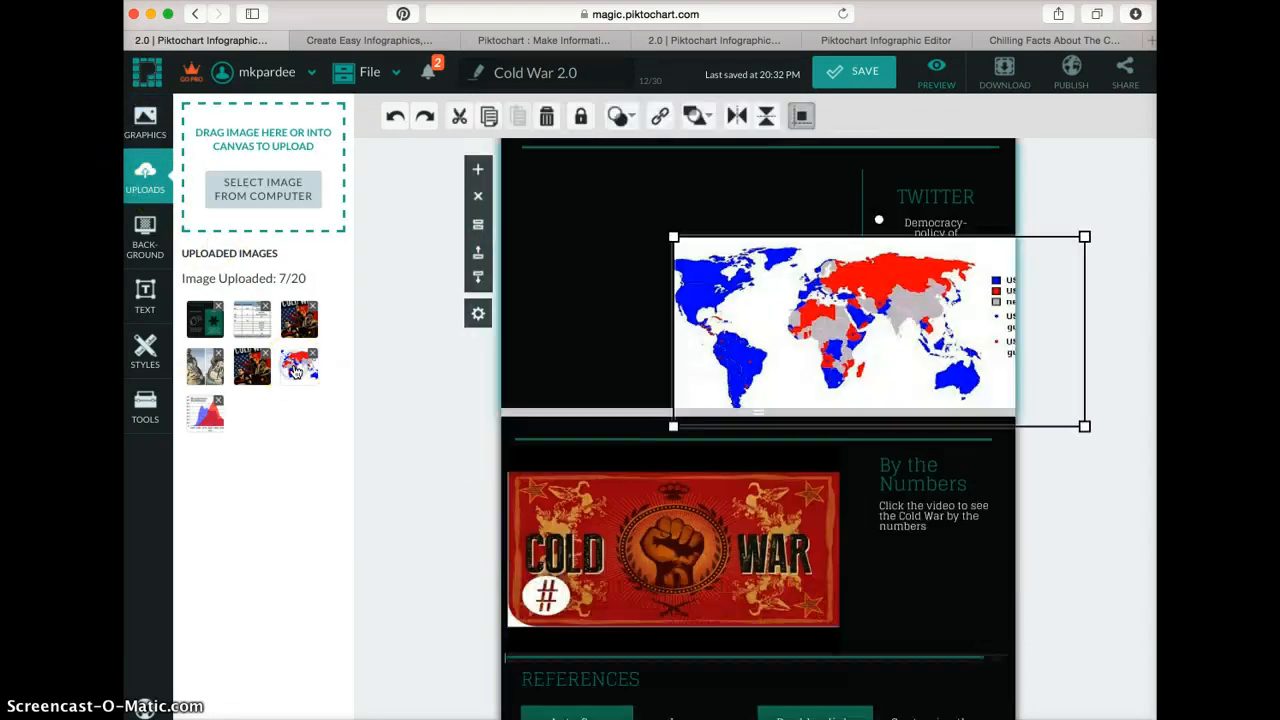
Move the world map image into the empty map area and shrink it to fit beside the vertical divider line.
{"action": "left_click", "coordinate": [889, 323]}
{"action": "left_click_drag", "start_coordinate": [890, 323], "coordinate": [731, 256]}
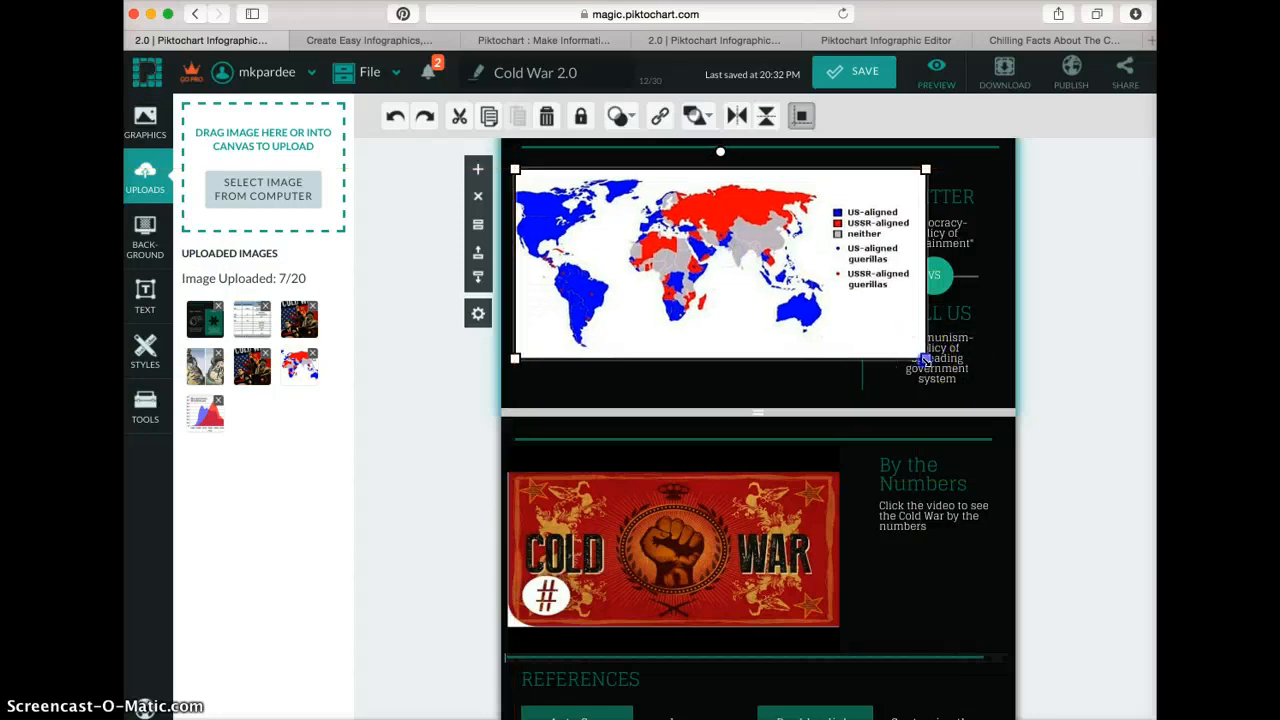
{"action": "left_click_drag", "start_coordinate": [924, 358], "coordinate": [857, 352]}
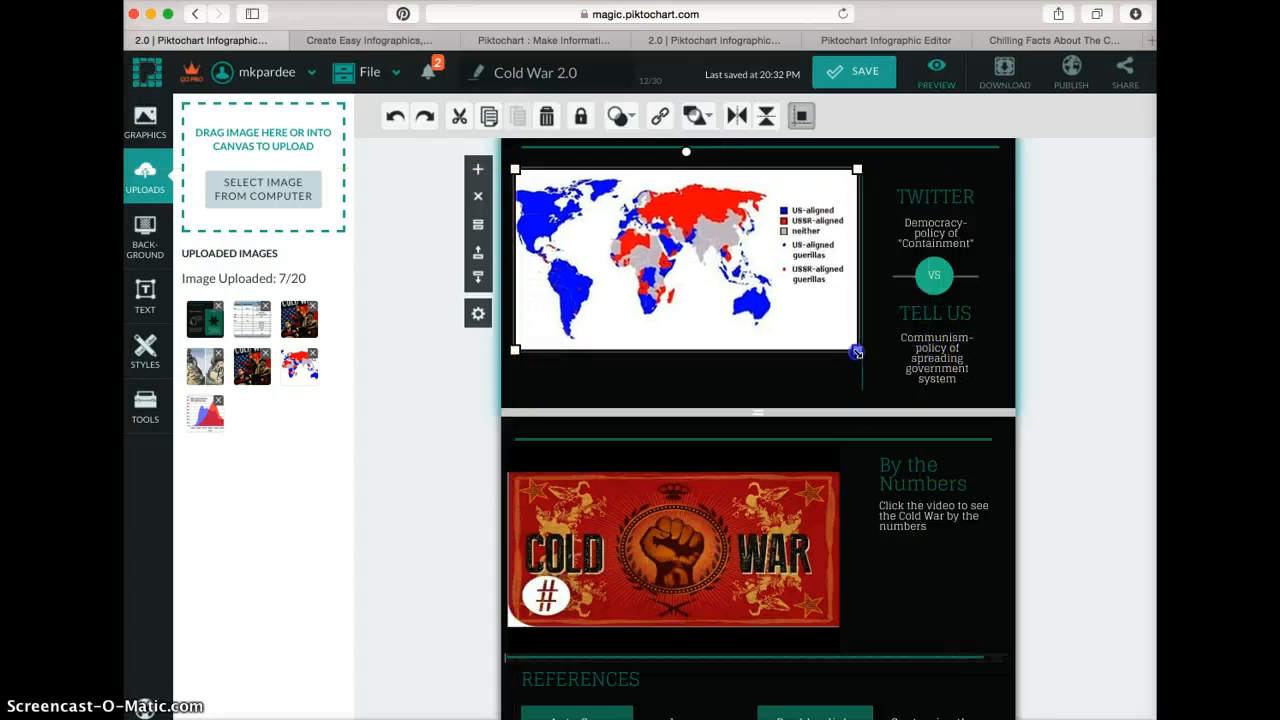
{"action": "left_click_drag", "start_coordinate": [764, 275], "coordinate": [764, 287]}
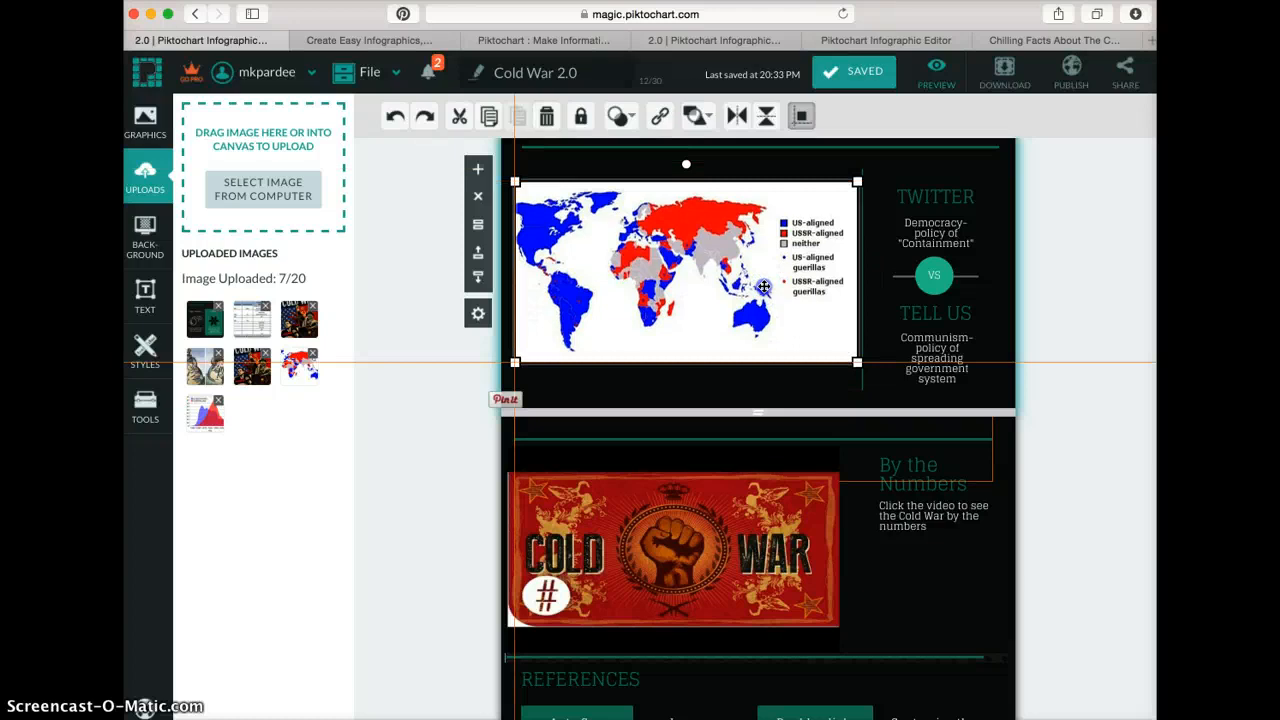
Replace the TWITTER heading beside the map with "United States" and shift it slightly up to clear the text below.
{"action": "left_click", "coordinate": [951, 212]}
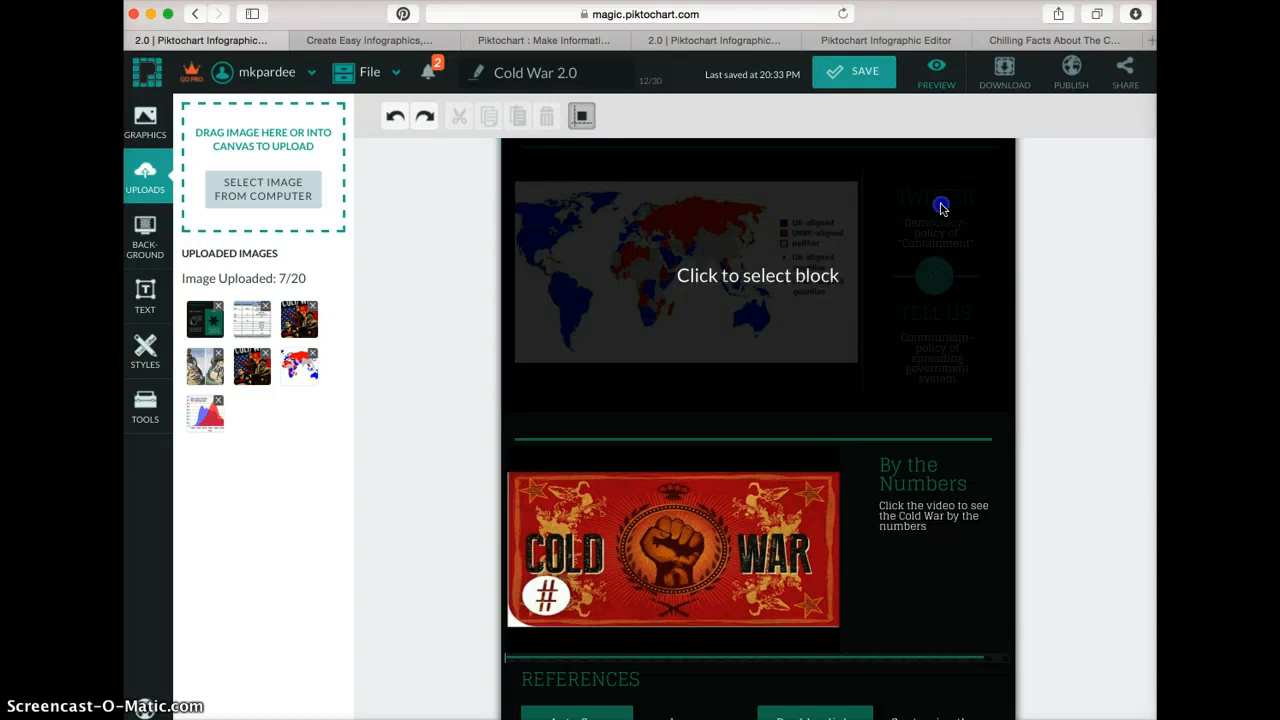
{"action": "double_click", "coordinate": [941, 201]}
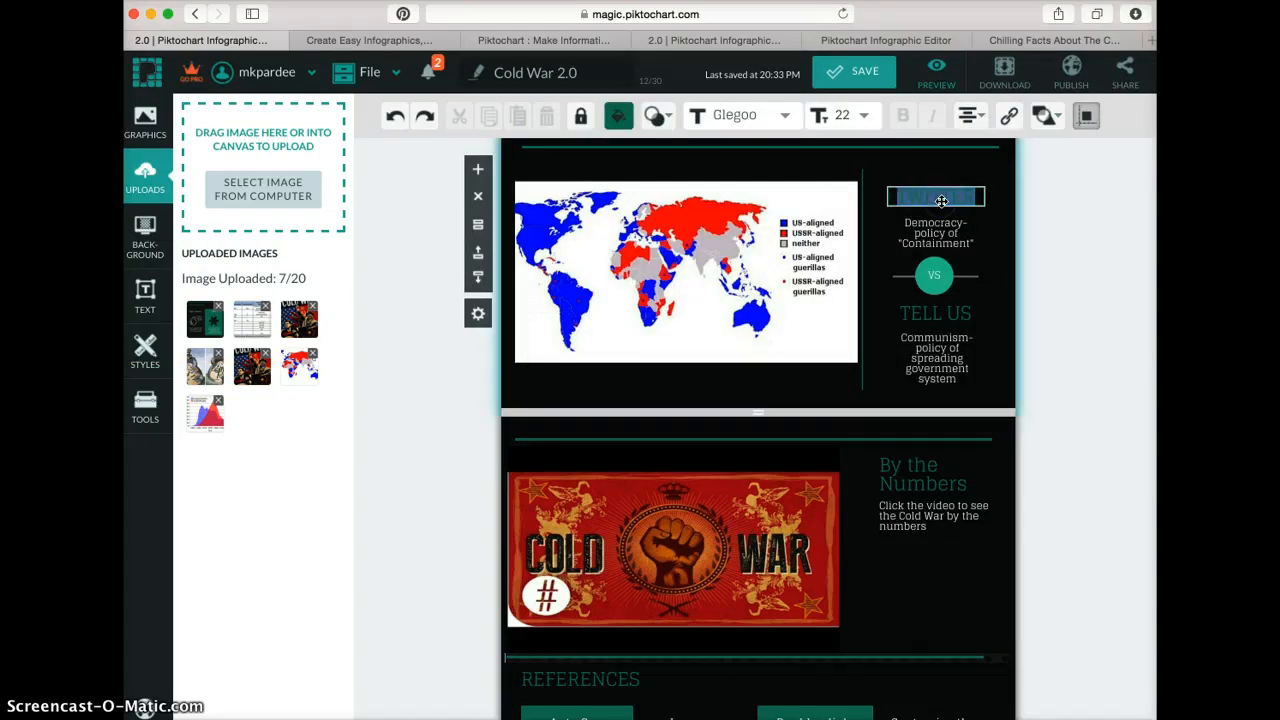
{"action": "key", "text": "BackSpace"}
{"action": "type", "text": "United Stat"}
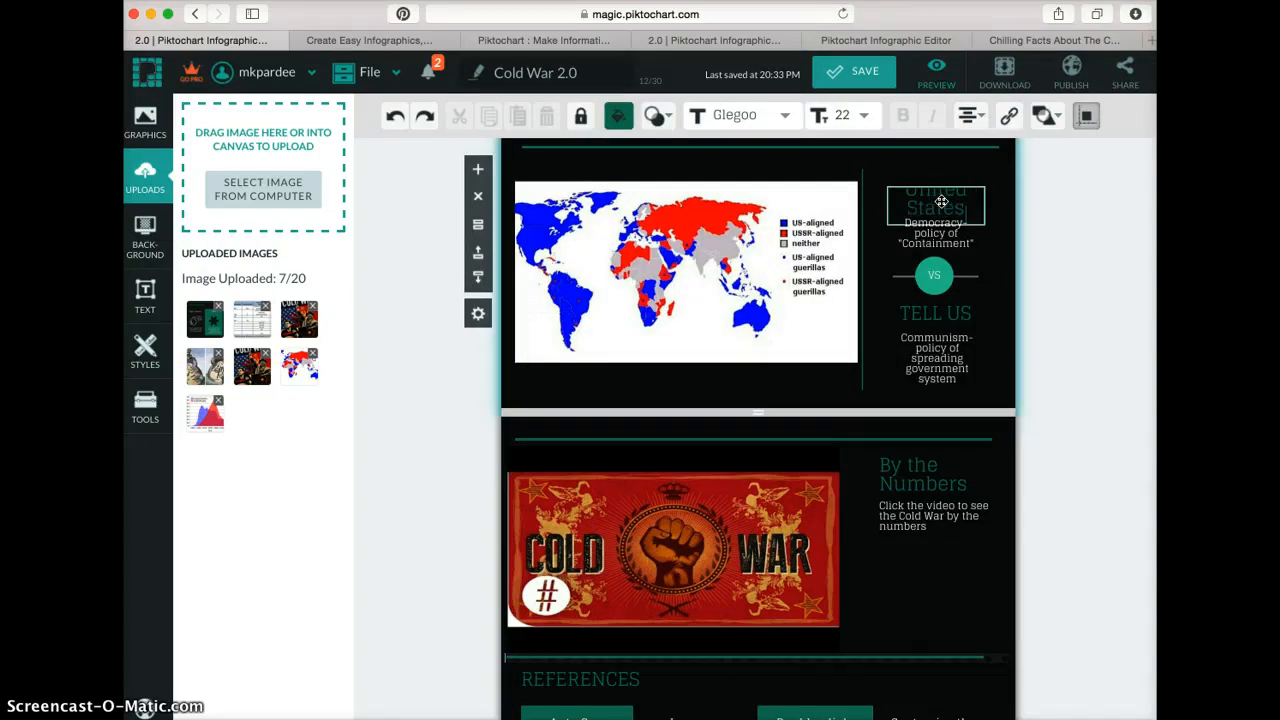
{"action": "type", "text": "es"}
{"action": "left_click", "coordinate": [968, 207]}
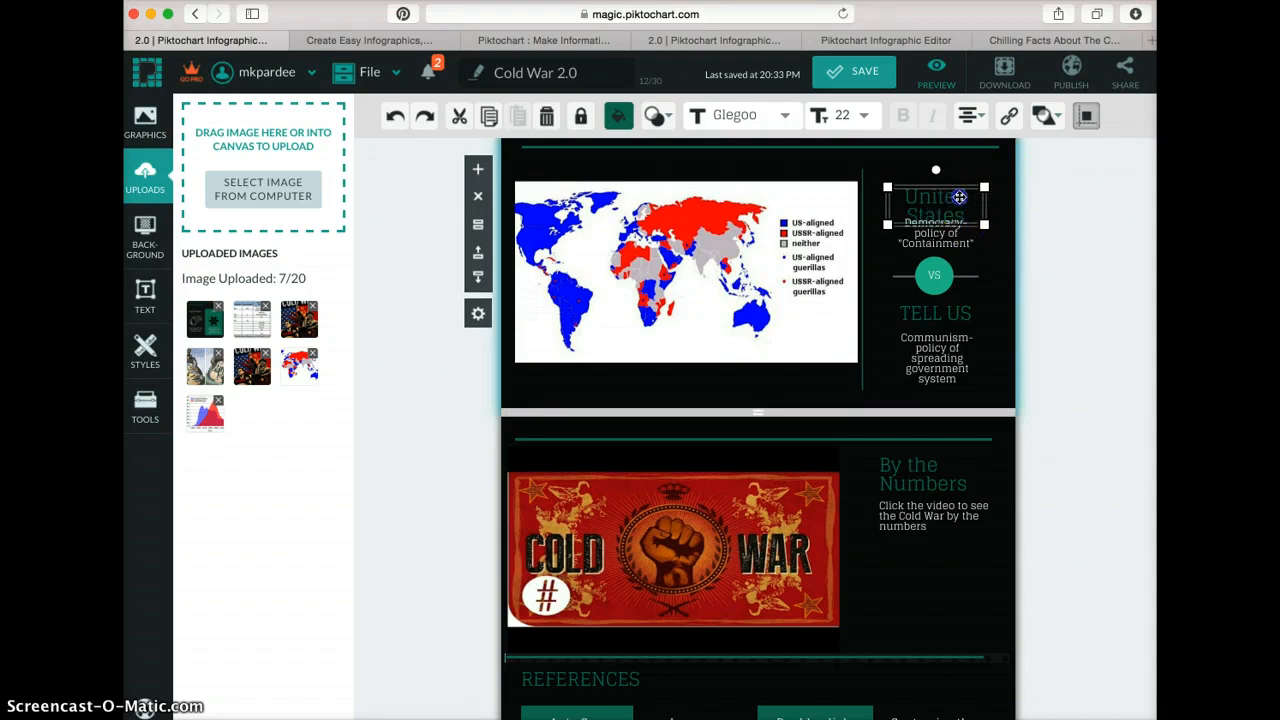
{"action": "left_click_drag", "start_coordinate": [959, 197], "coordinate": [960, 190]}
Replace the TELL US heading below the VS circle with "U.S.S.R".
{"action": "left_click", "coordinate": [947, 306]}
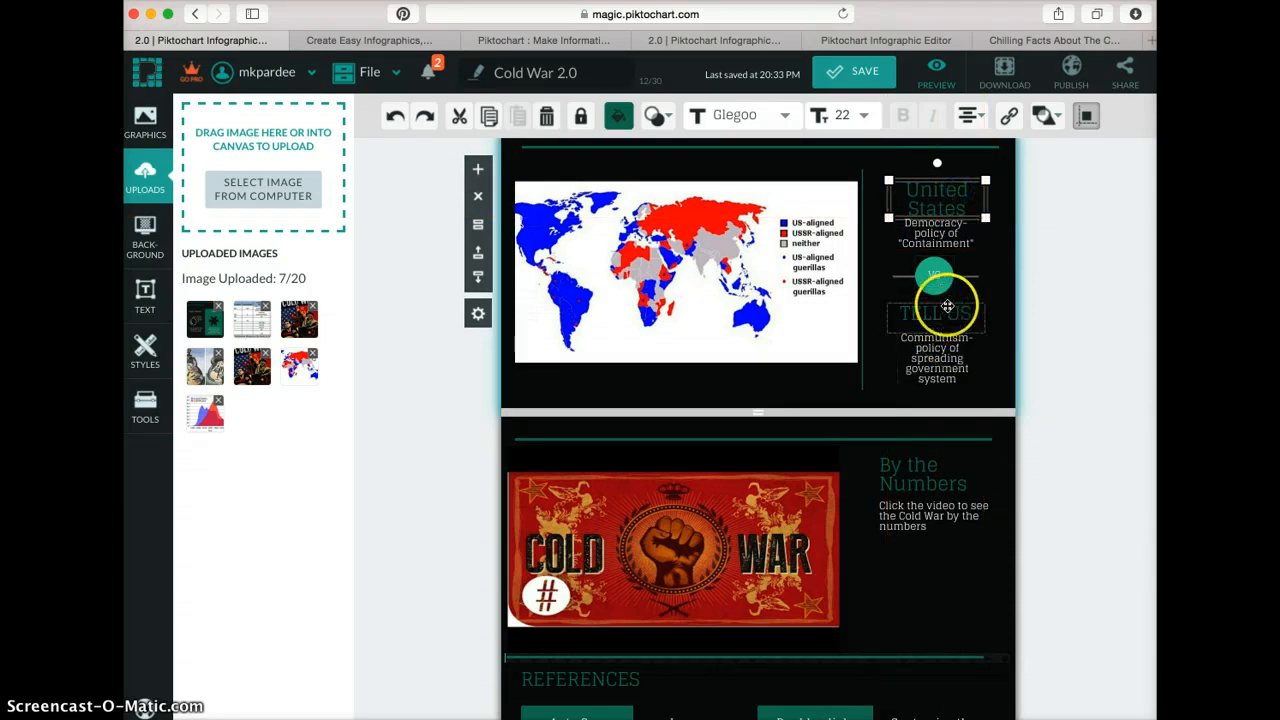
{"action": "left_click", "coordinate": [946, 320]}
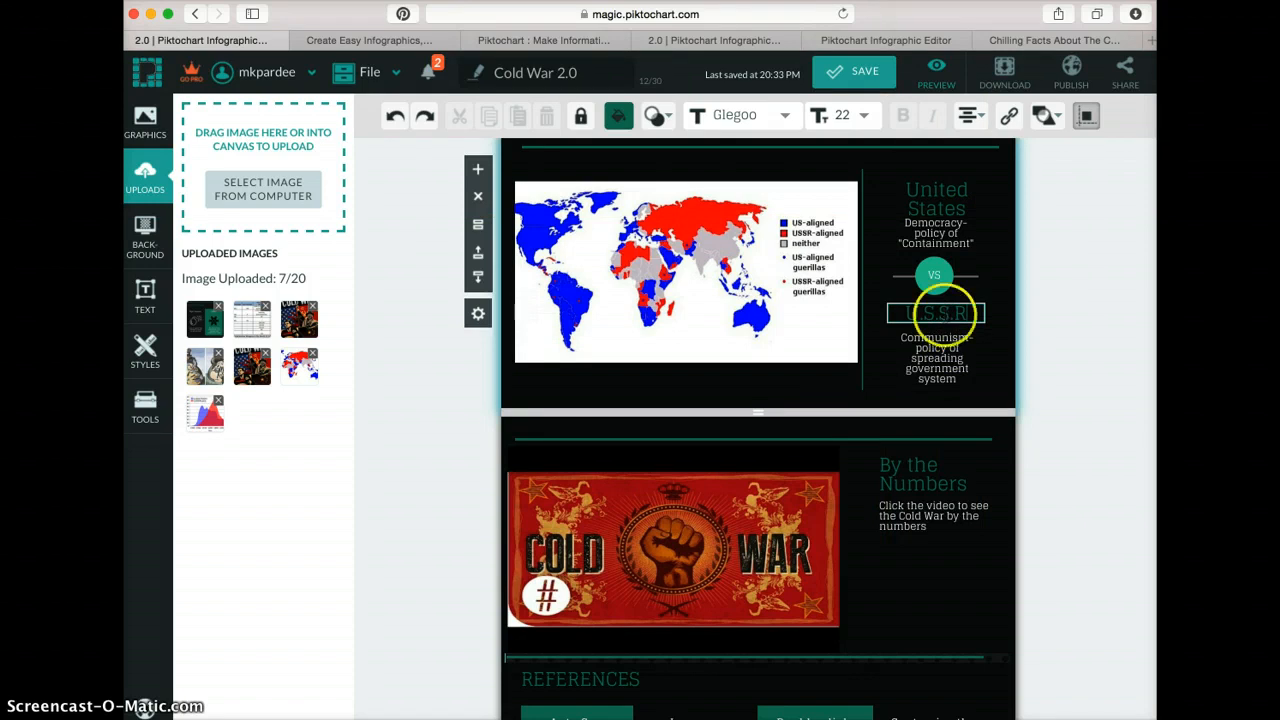
Recolour the "United States" heading beside the world map to blue, #0000ff.
{"action": "left_click", "coordinate": [937, 198]}
{"action": "left_click", "coordinate": [937, 198]}
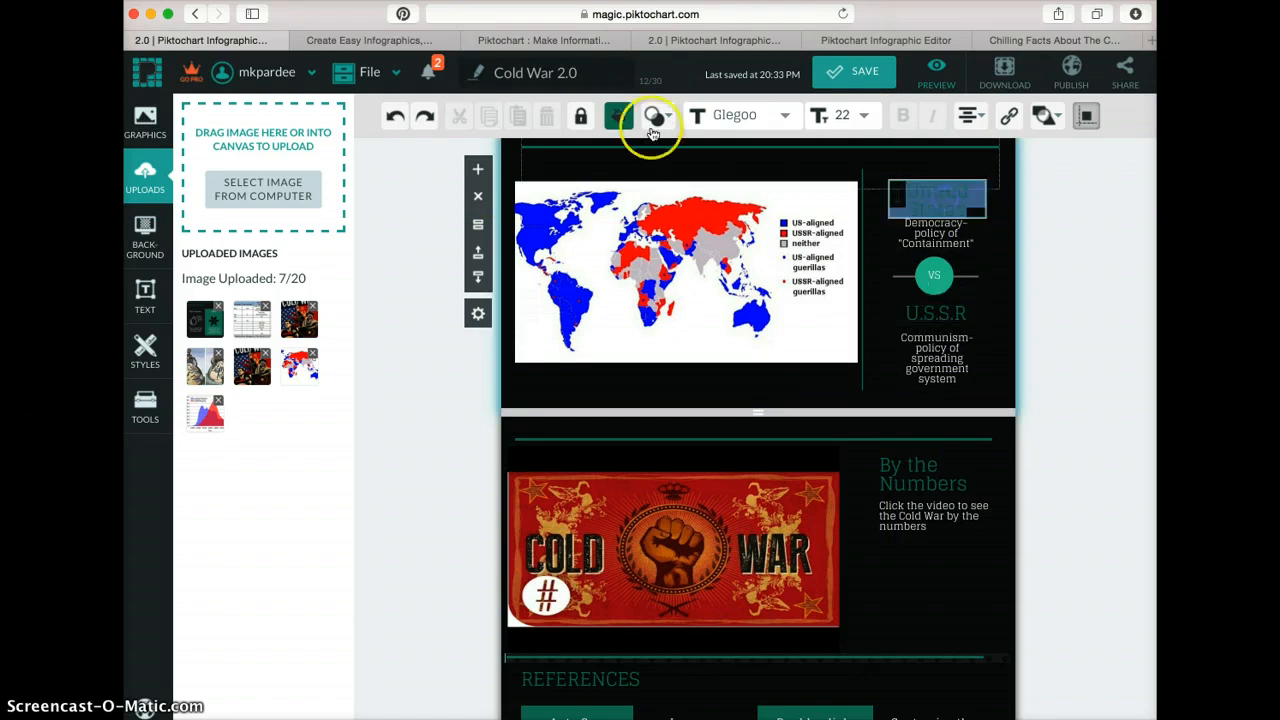
{"action": "left_click", "coordinate": [619, 115]}
{"action": "left_click", "coordinate": [600, 170]}
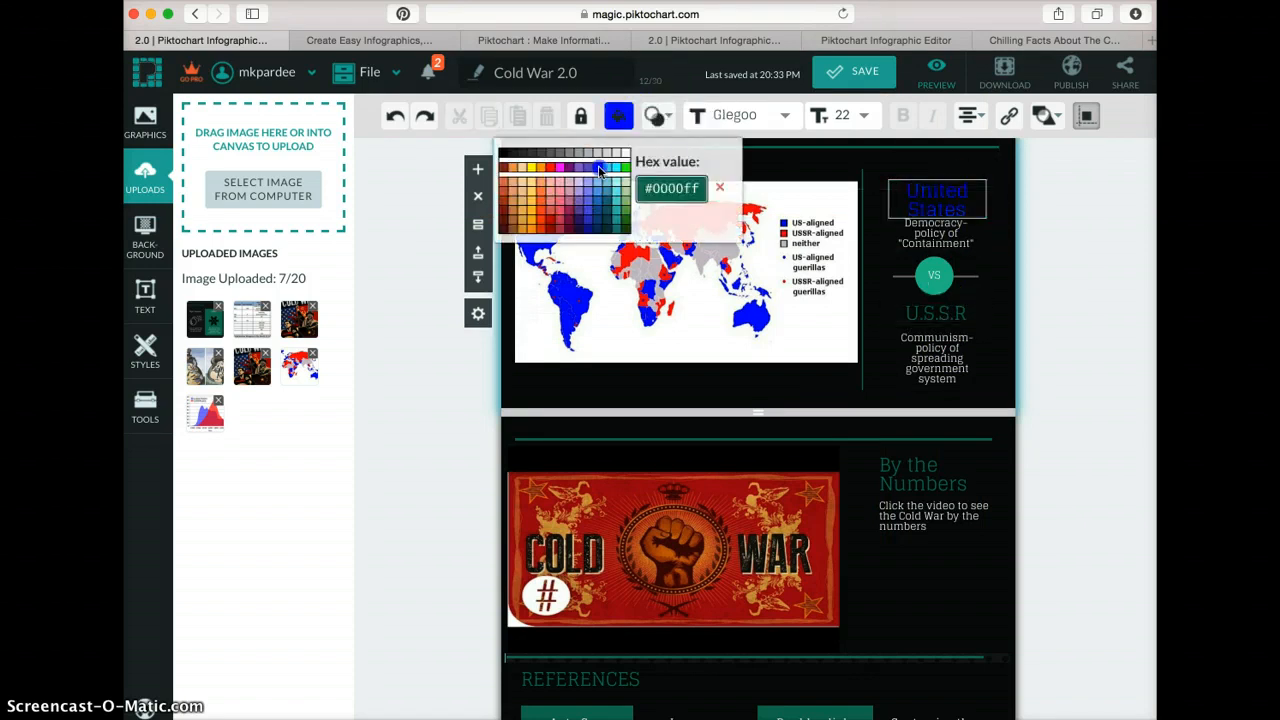
Recolour the "U.S.S.R" heading beside the world map to red and deselect it.
{"action": "left_click", "coordinate": [932, 313]}
{"action": "left_click", "coordinate": [932, 313]}
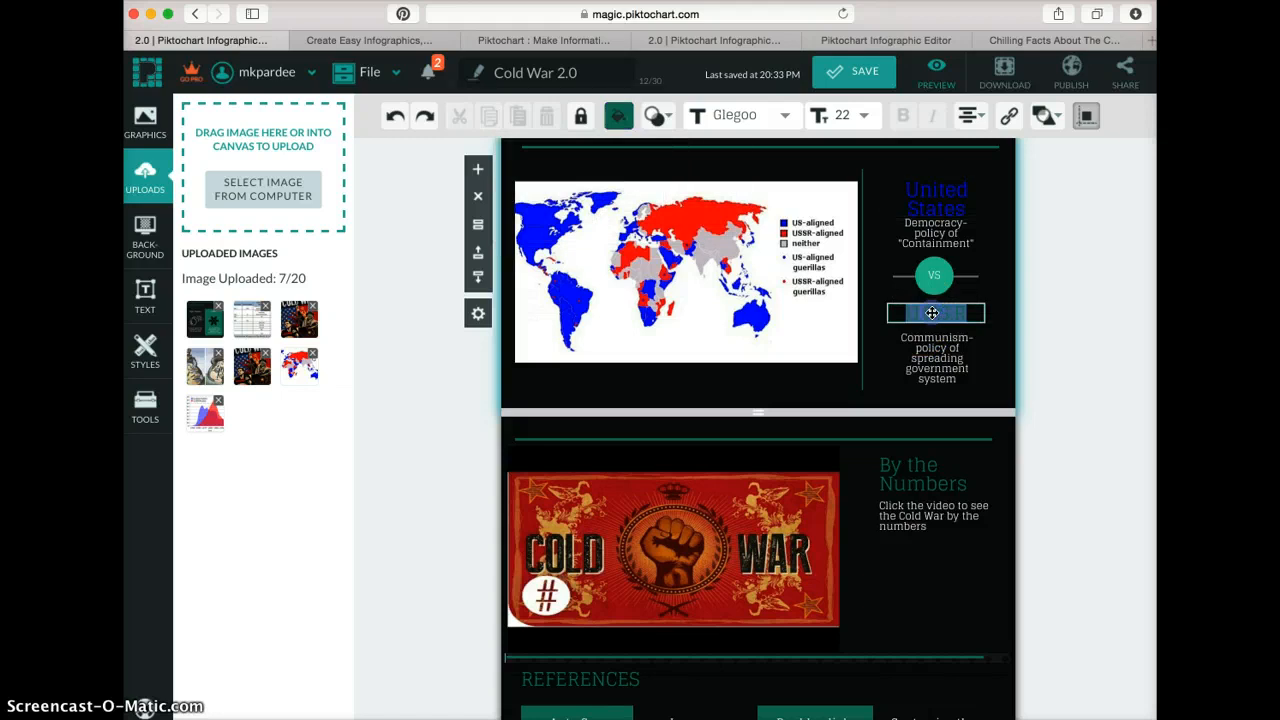
{"action": "left_click", "coordinate": [619, 115]}
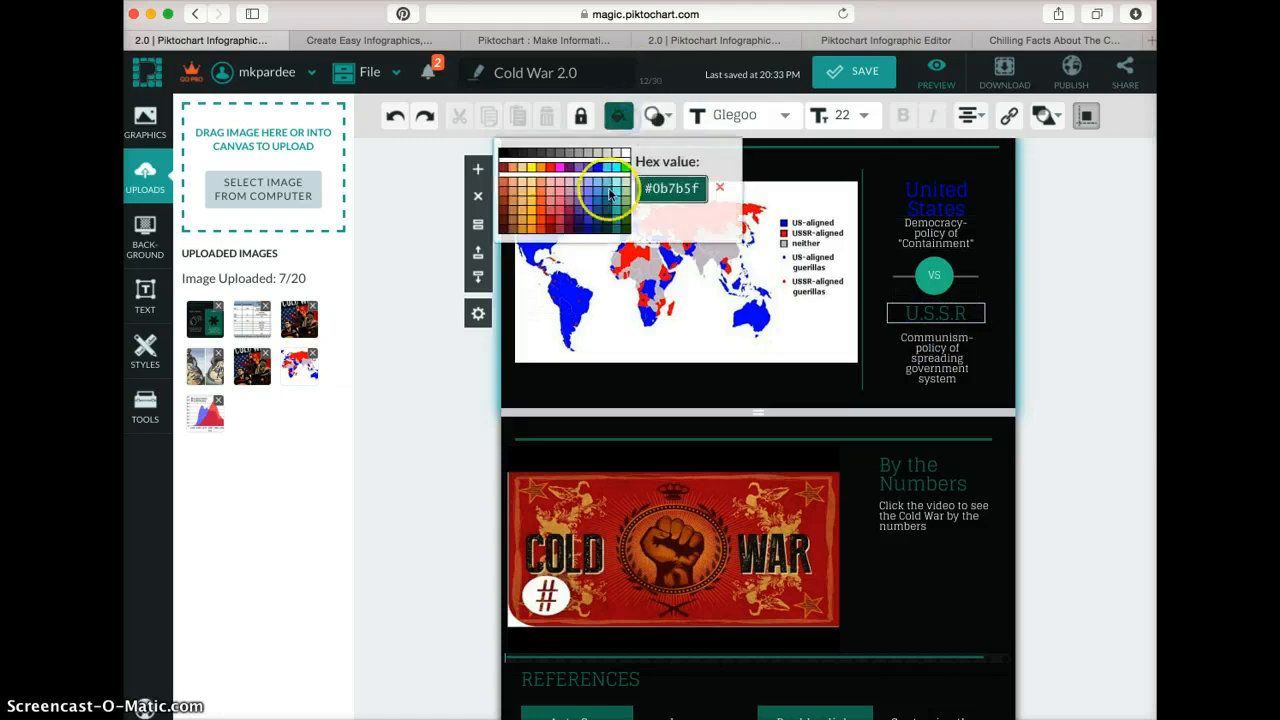
{"action": "left_click", "coordinate": [553, 170]}
{"action": "left_click", "coordinate": [1067, 387]}
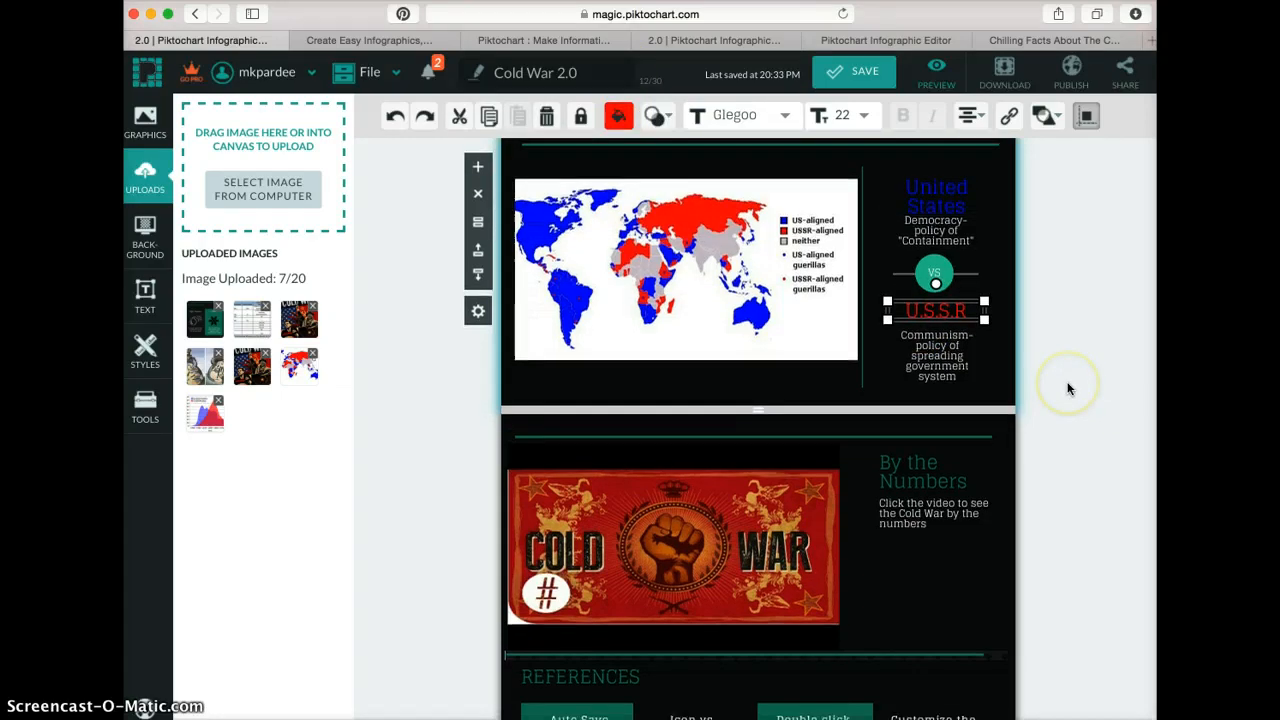
{"action": "left_click", "coordinate": [459, 437]}
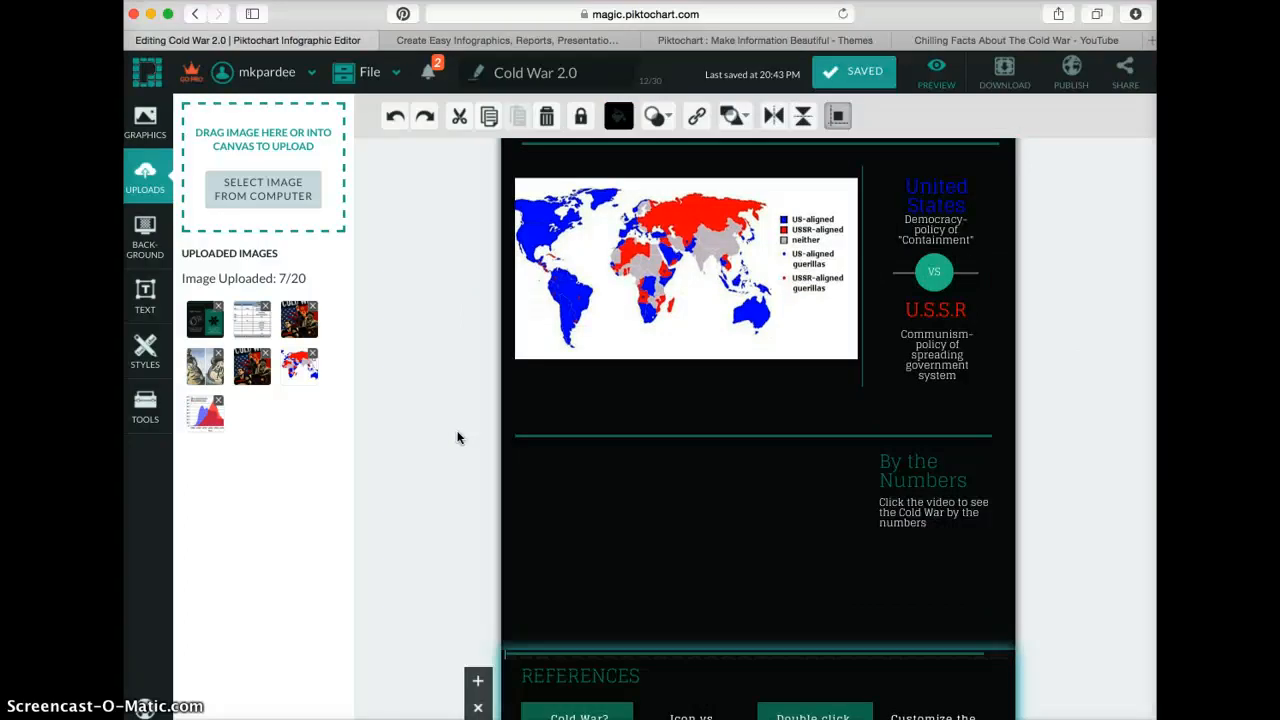
Embed the YouTube video "Chilling Facts About The Cold War" in the infographic by pasting its URL into the video tool.
{"action": "left_click", "coordinate": [140, 405]}
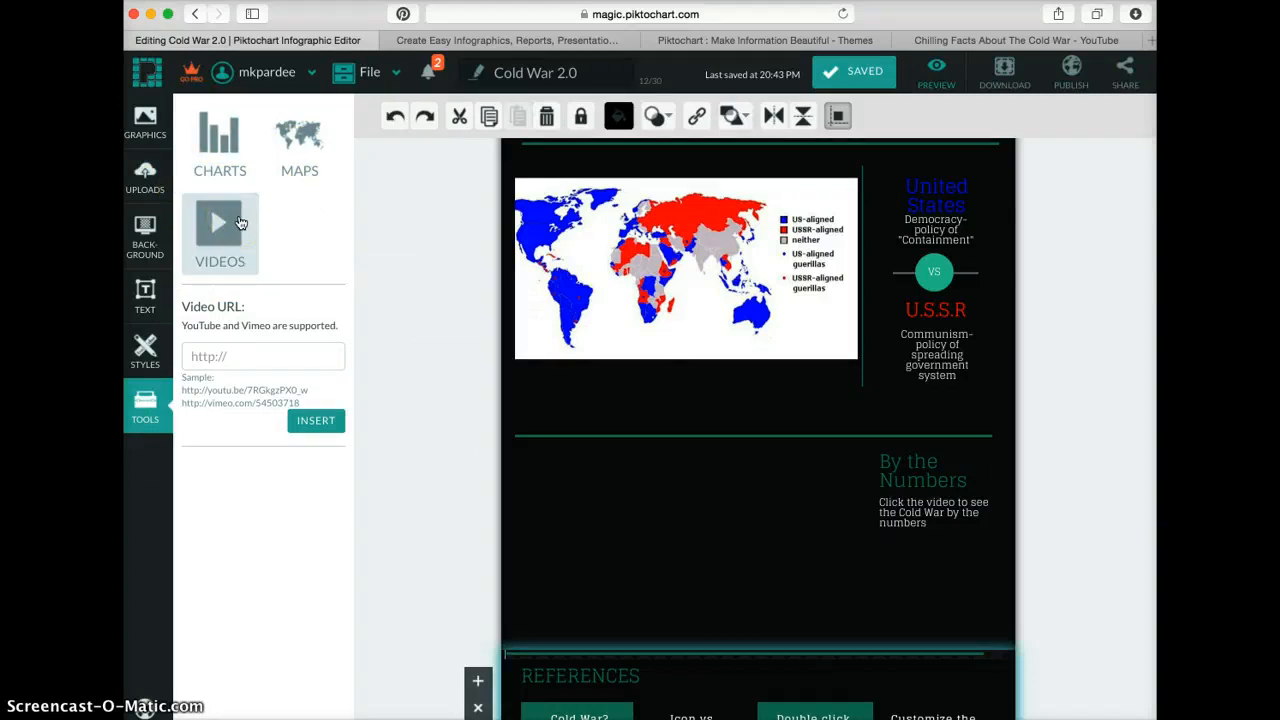
{"action": "left_click", "coordinate": [1005, 40]}
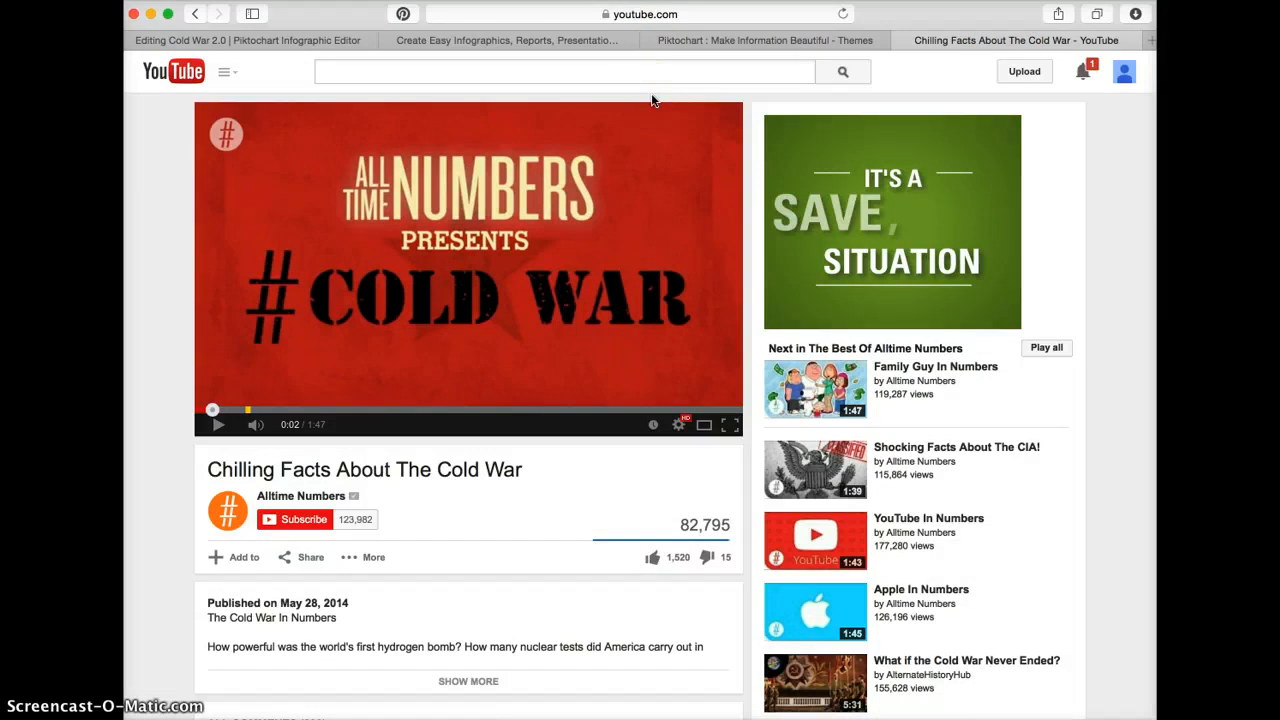
{"action": "left_click", "coordinate": [330, 42]}
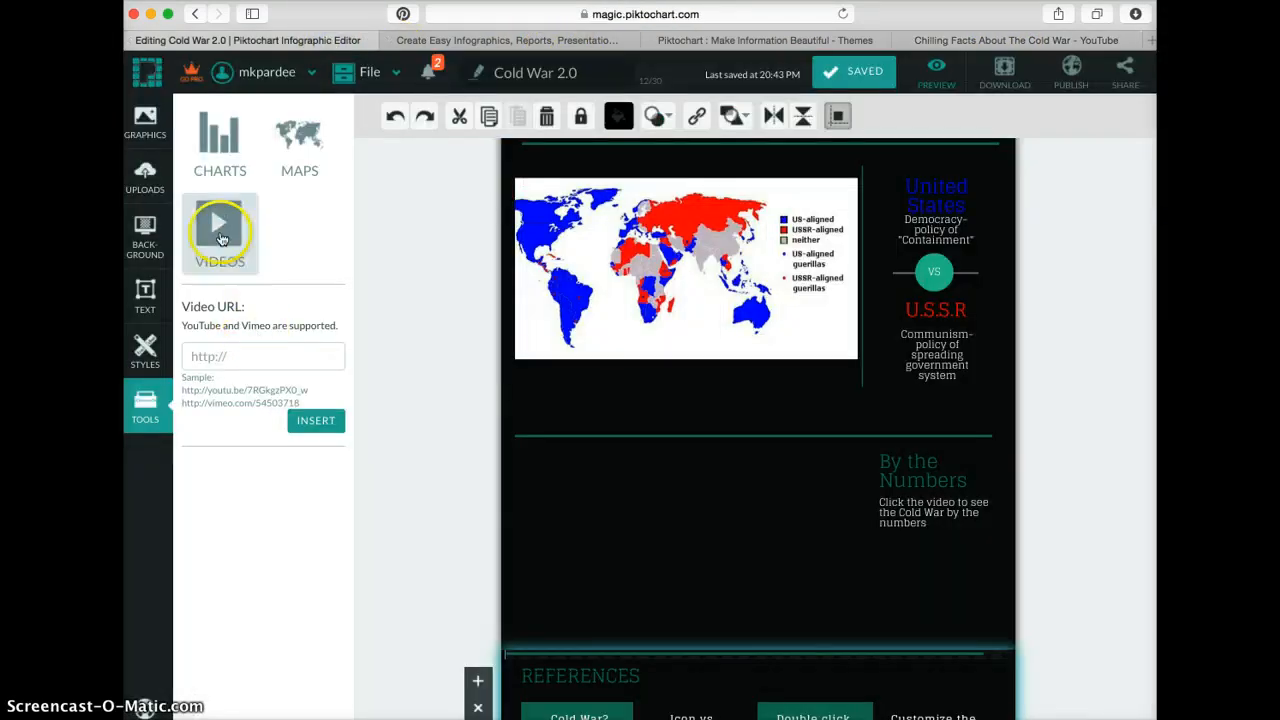
{"action": "left_click", "coordinate": [220, 232]}
{"action": "left_click", "coordinate": [220, 232]}
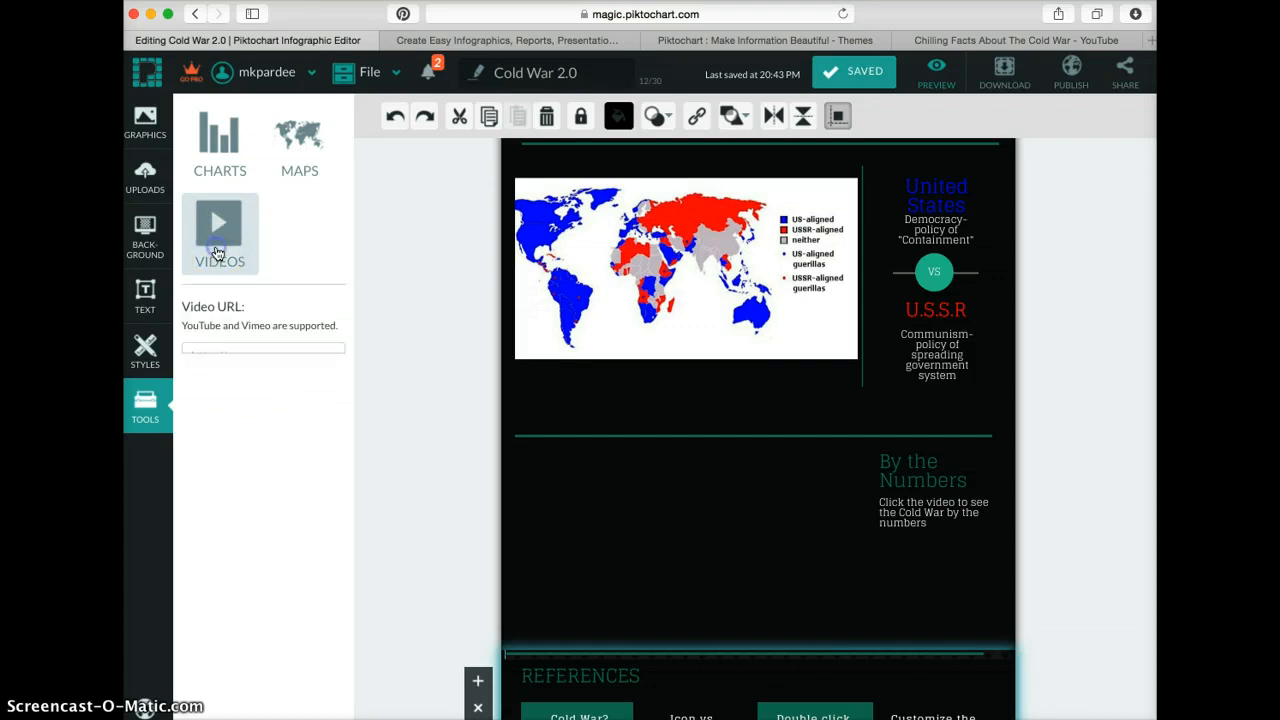
{"action": "left_click", "coordinate": [237, 349]}
{"action": "left_click", "coordinate": [316, 422]}
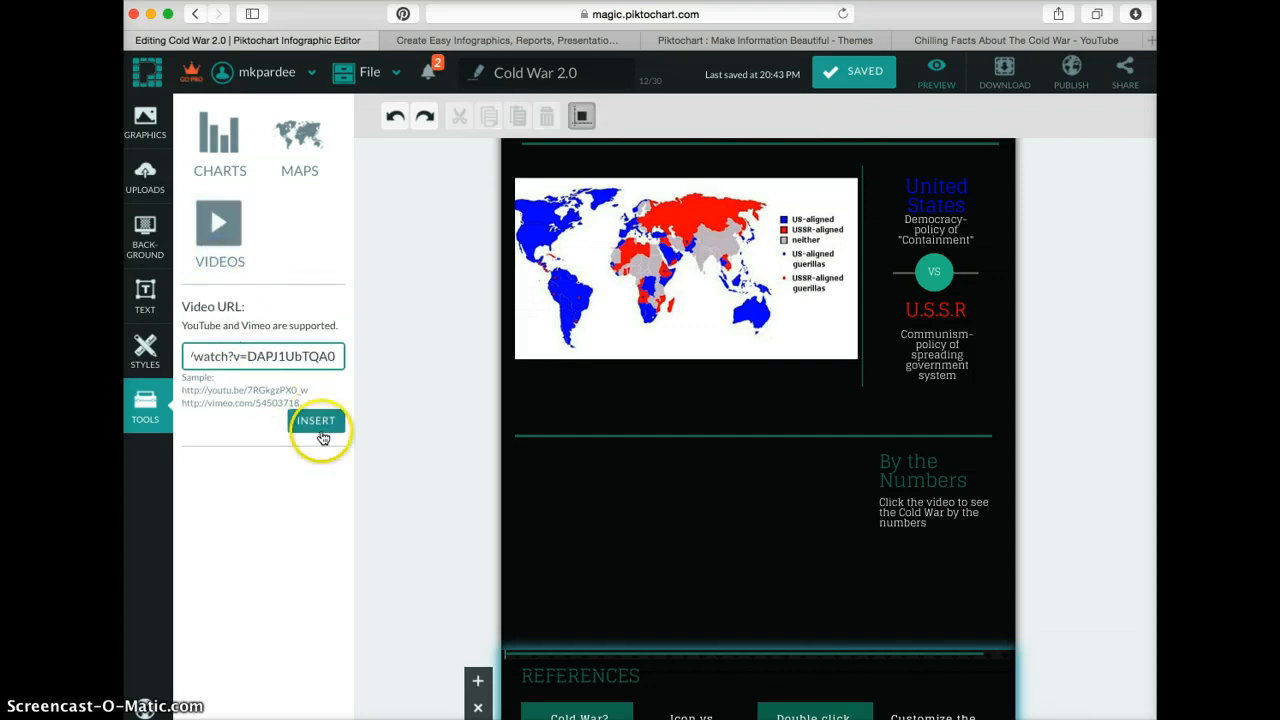
Shrink the embedded Cold War video and place it beside the "By the Numbers" text, above the REFERENCES block, then deselect it.
{"action": "left_click", "coordinate": [678, 355]}
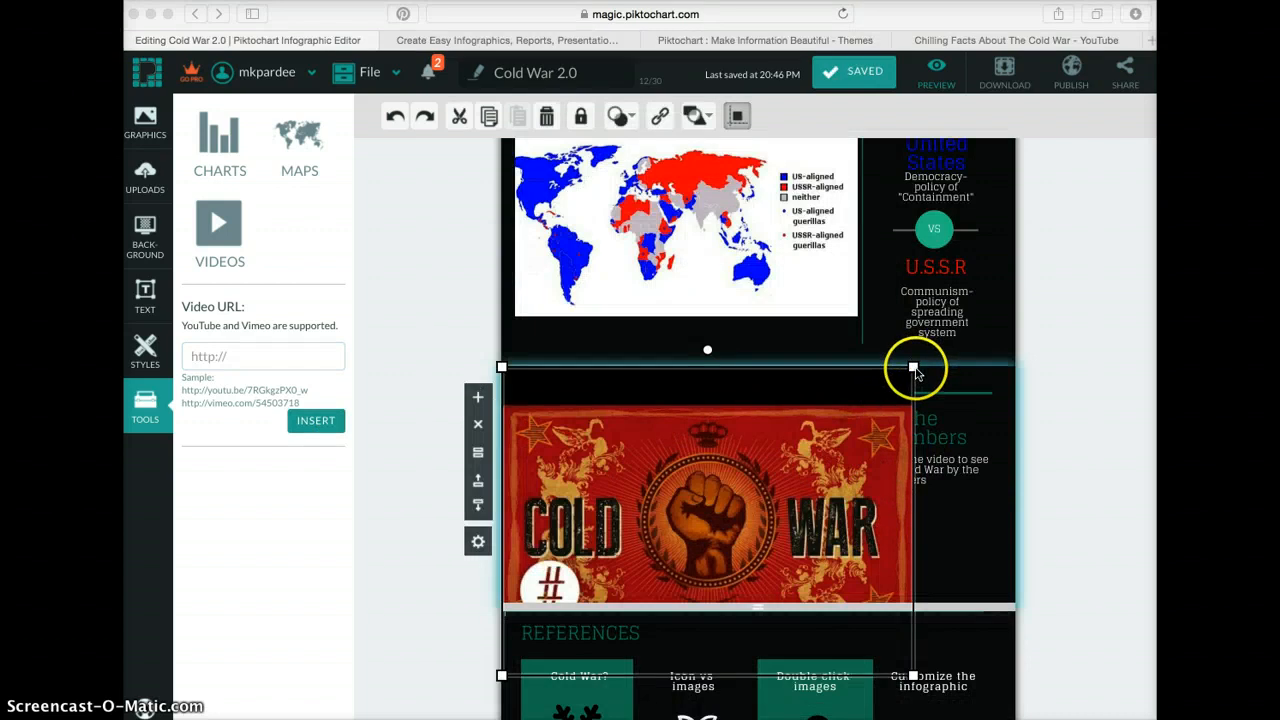
{"action": "left_click", "coordinate": [912, 372]}
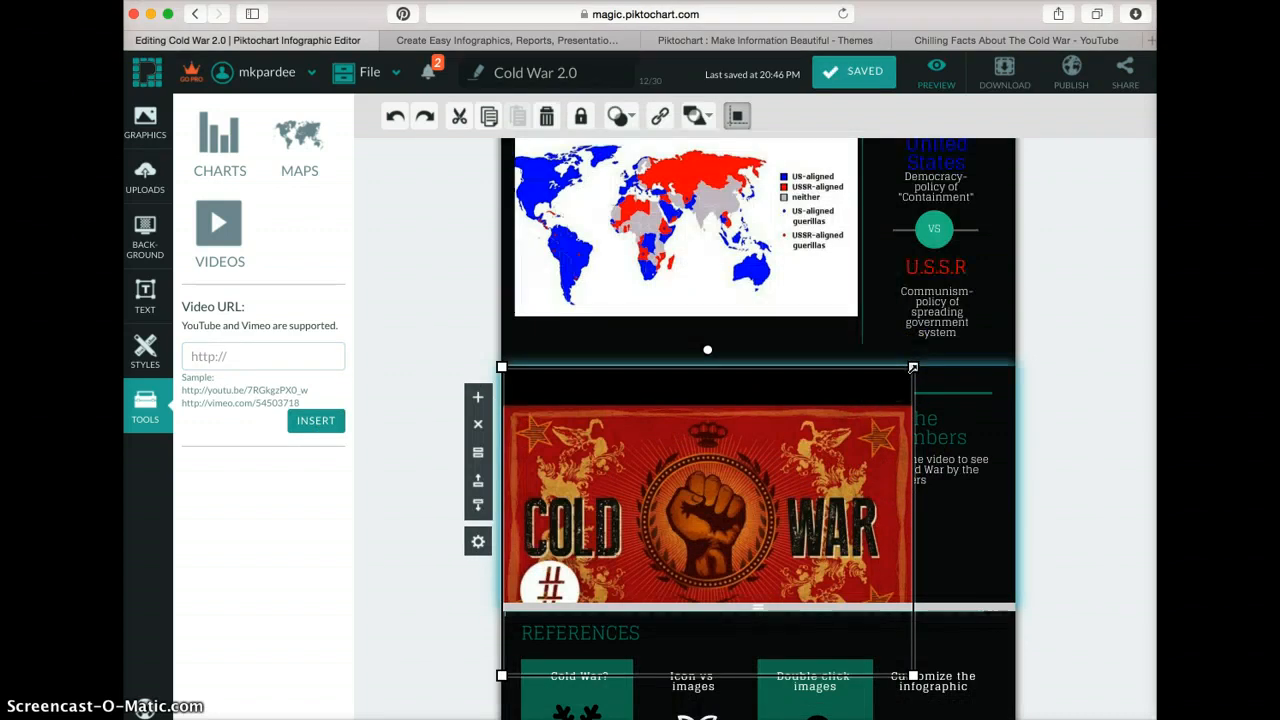
{"action": "left_click_drag", "start_coordinate": [898, 384], "coordinate": [837, 429]}
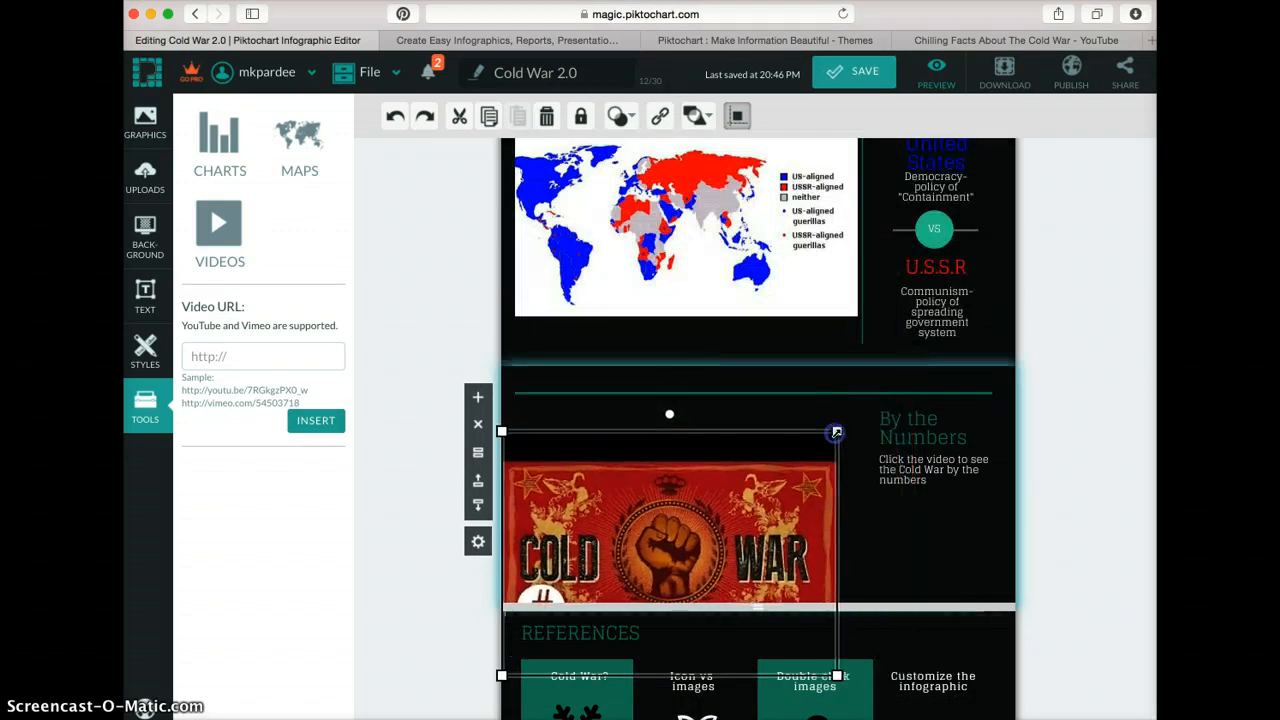
{"action": "left_click_drag", "start_coordinate": [706, 537], "coordinate": [719, 477]}
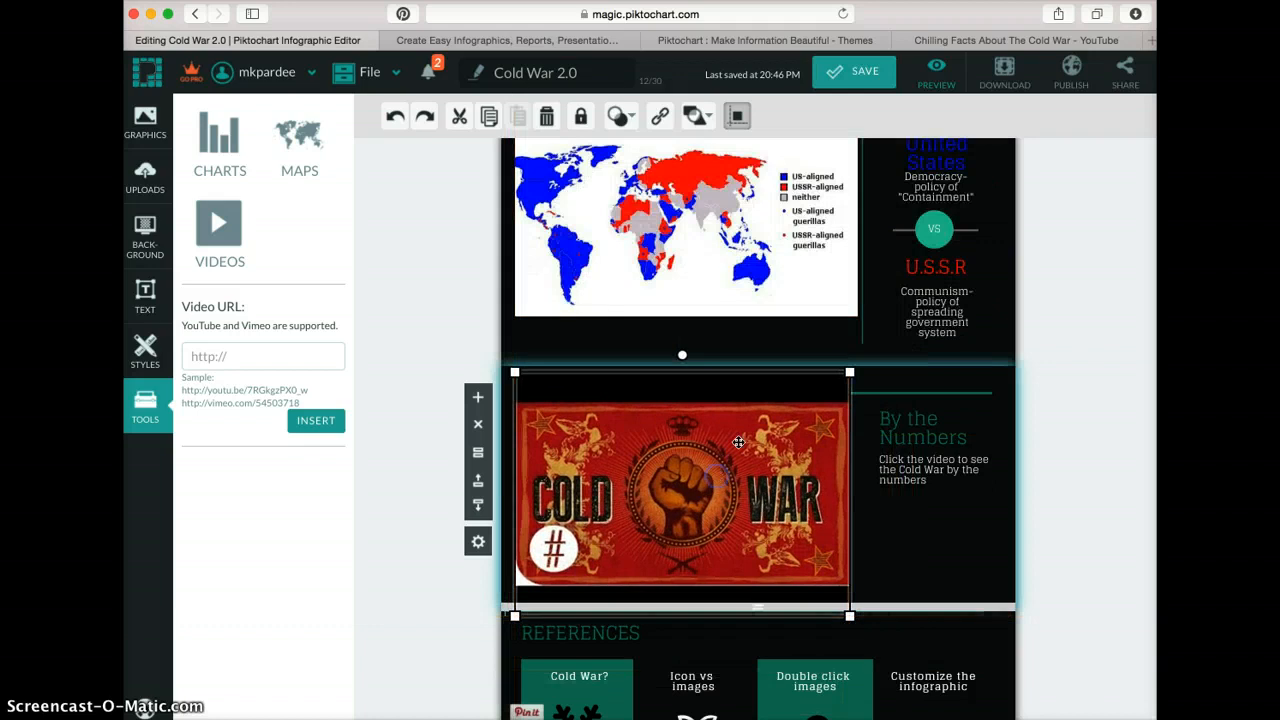
{"action": "left_click_drag", "start_coordinate": [848, 375], "coordinate": [852, 381]}
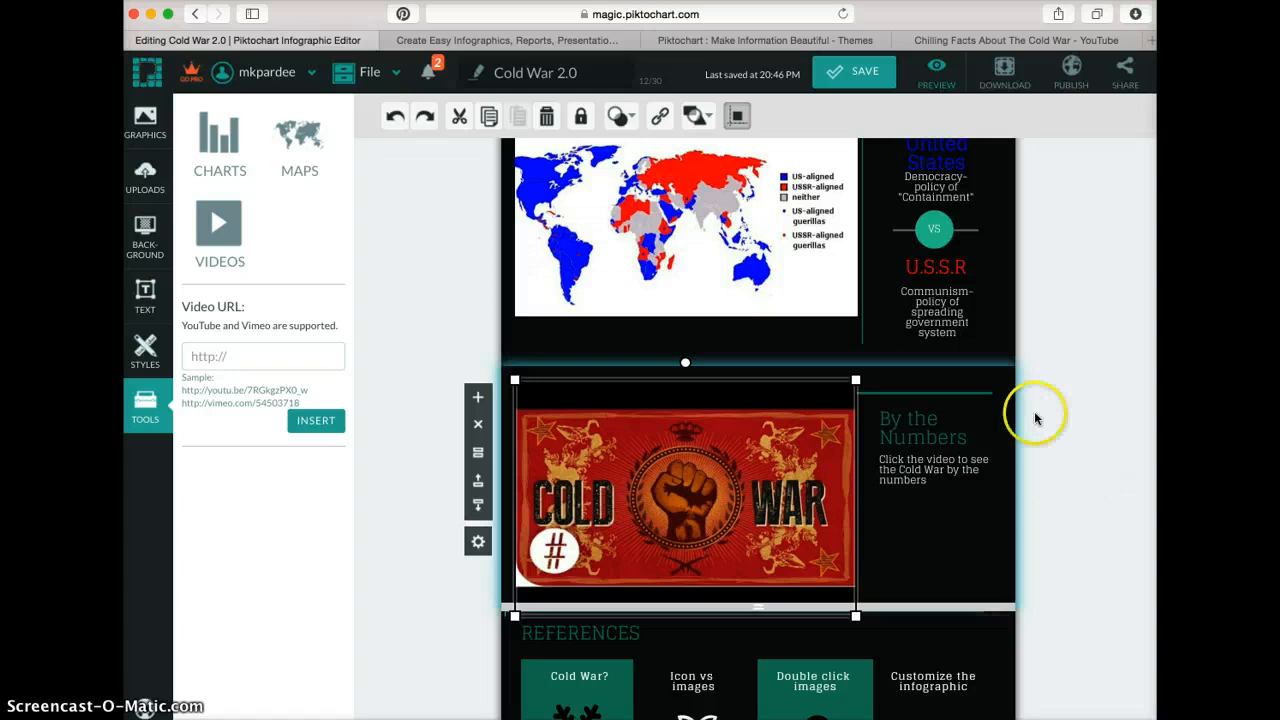
{"action": "left_click", "coordinate": [1059, 459]}
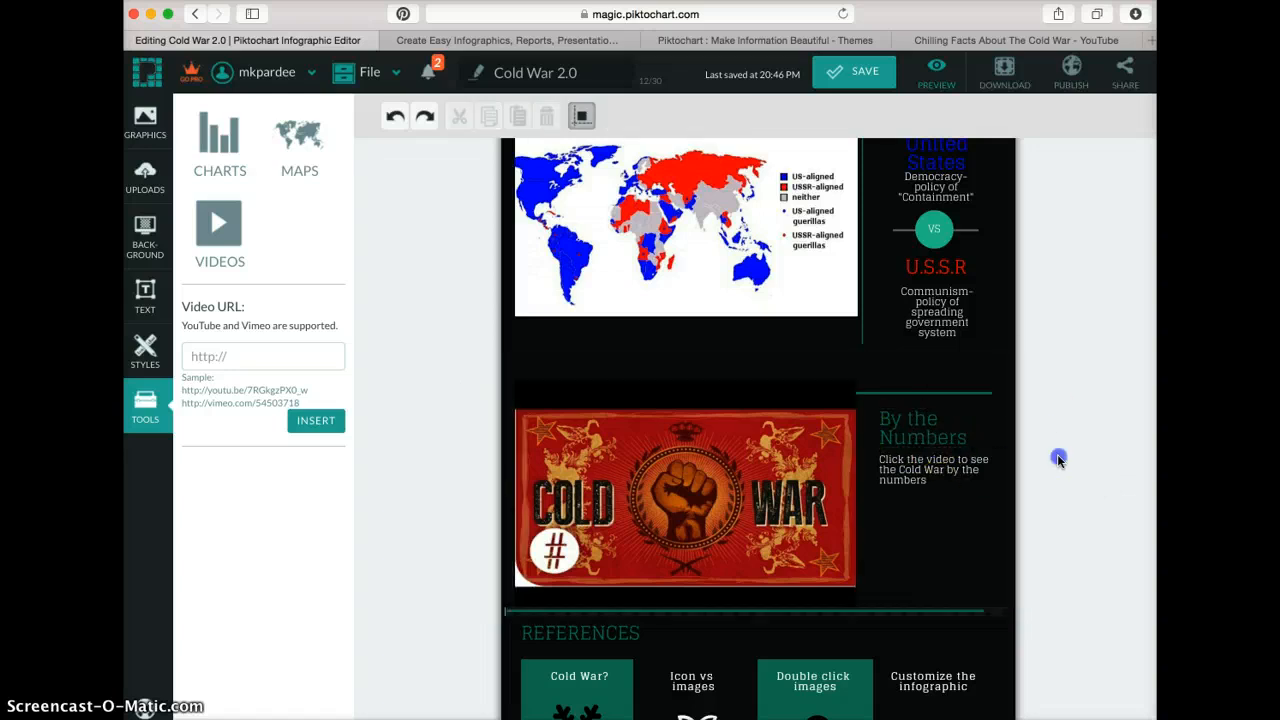
Delete the potted plant icon under the "Nuclear Warheads" heading in the REFERENCES block.
{"action": "scroll", "coordinate": [1059, 459], "scroll_direction": "down", "scroll_amount": 3}
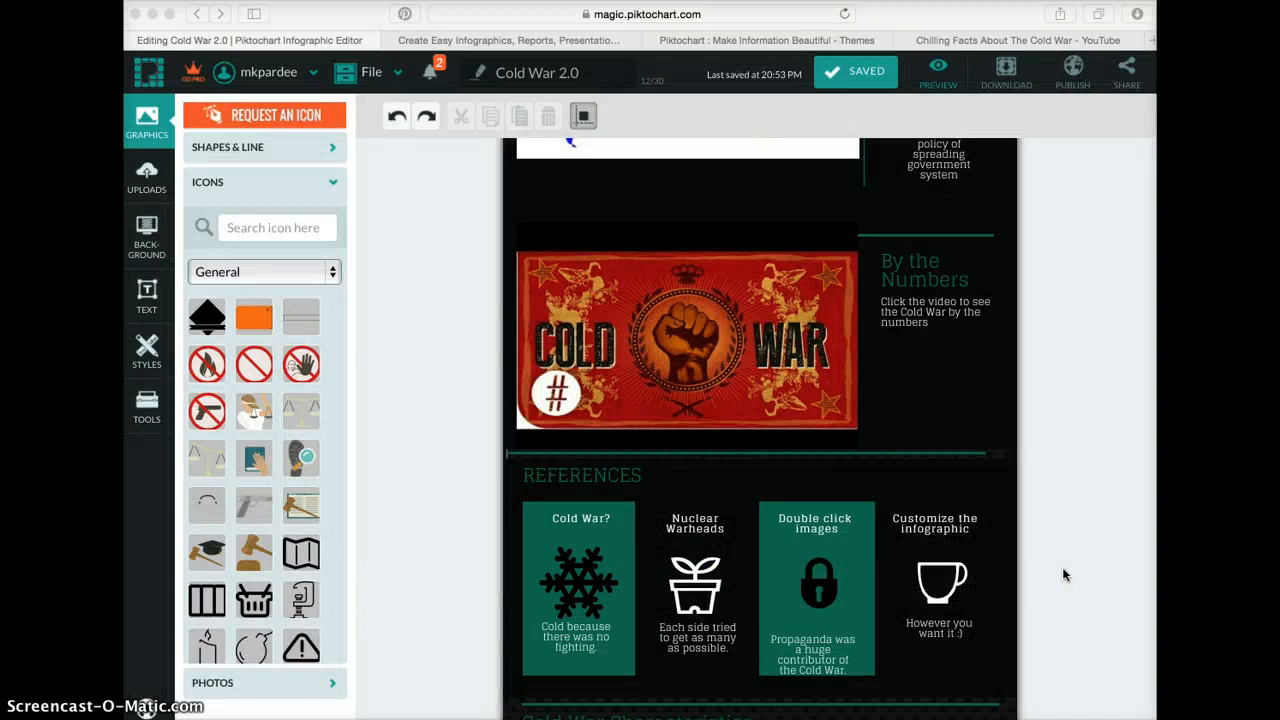
{"action": "scroll", "coordinate": [1064, 574], "scroll_direction": "down", "scroll_amount": 5}
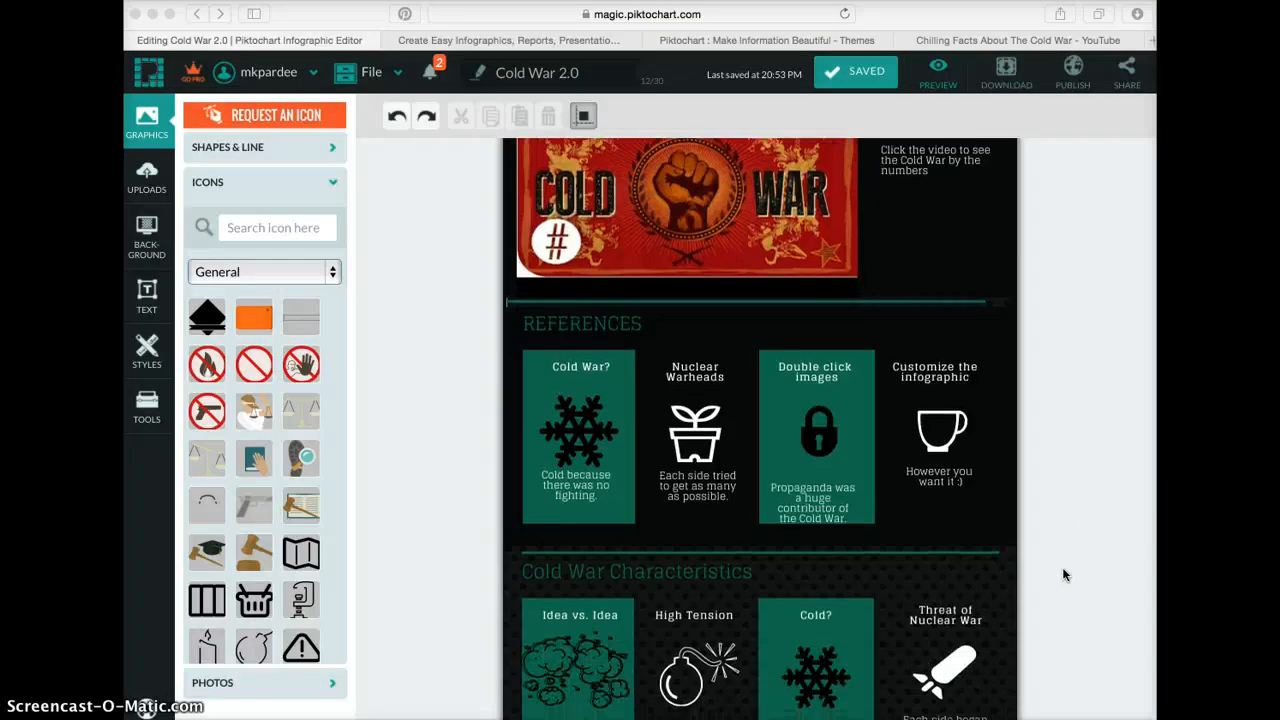
{"action": "scroll", "coordinate": [1064, 574], "scroll_direction": "up", "scroll_amount": 5}
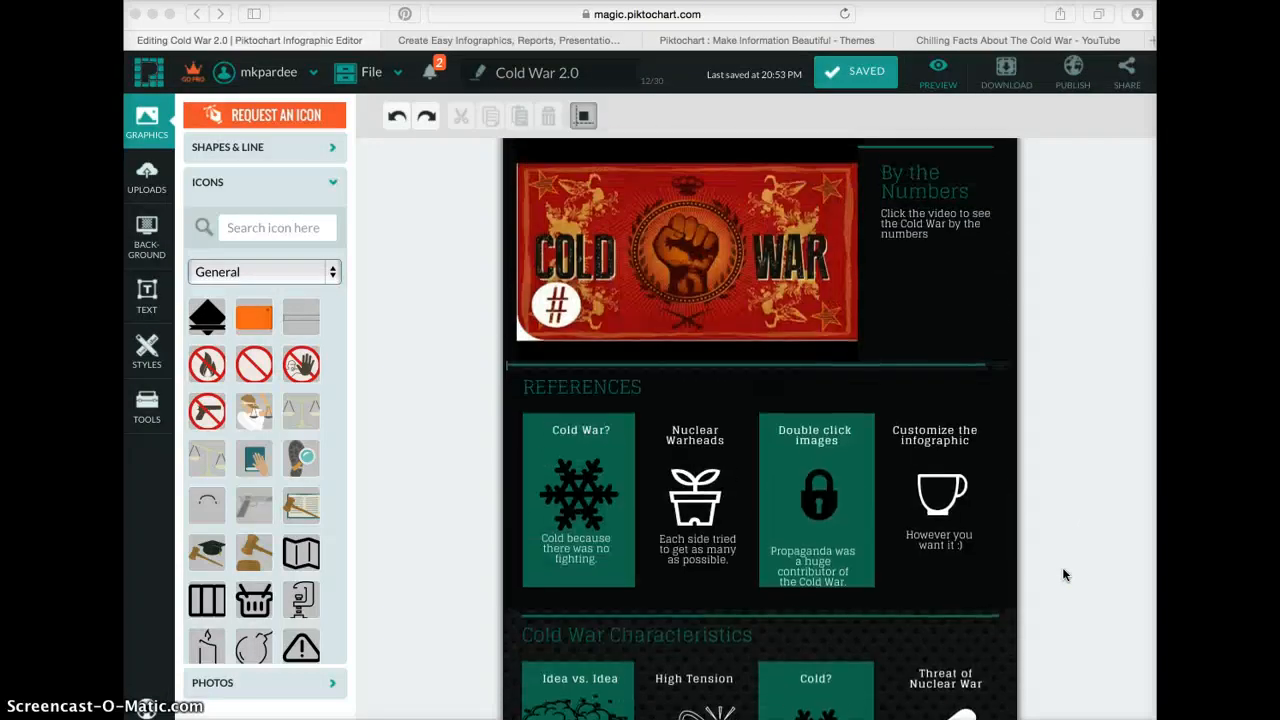
{"action": "scroll", "coordinate": [1064, 574], "scroll_direction": "down", "scroll_amount": 4}
{"action": "scroll", "coordinate": [1064, 574], "scroll_direction": "down", "scroll_amount": 1}
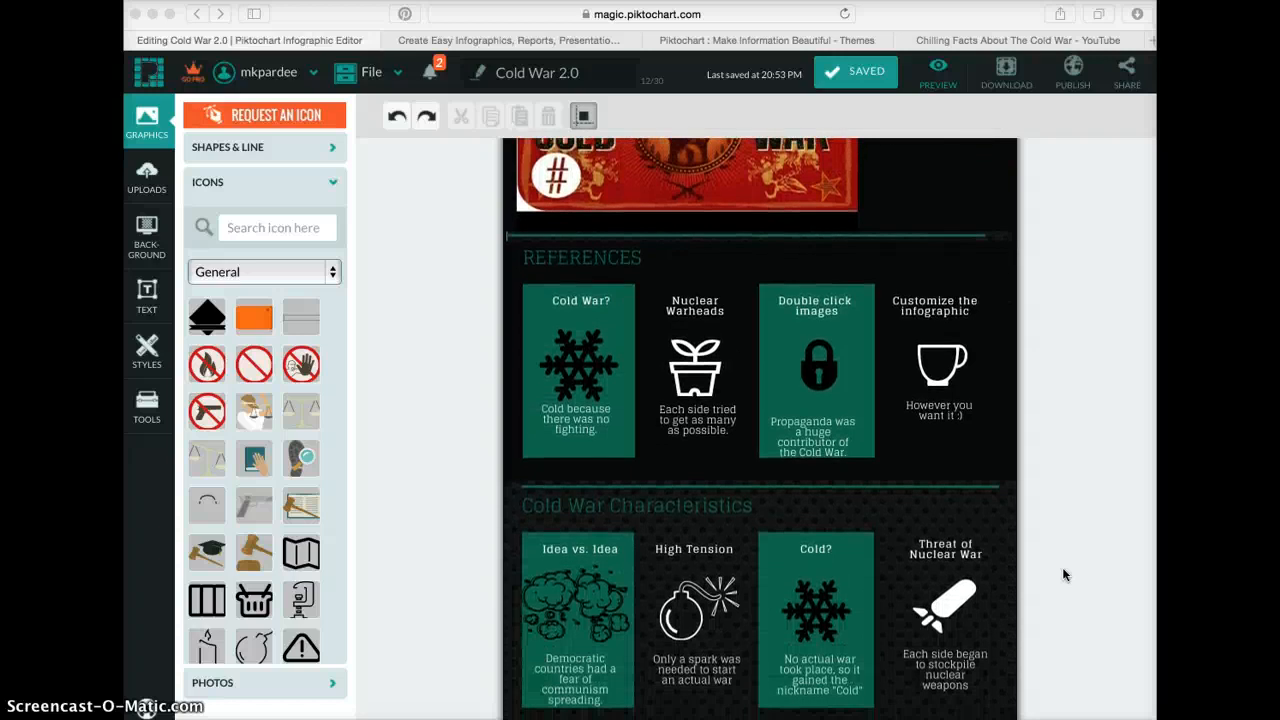
{"action": "left_click", "coordinate": [692, 377]}
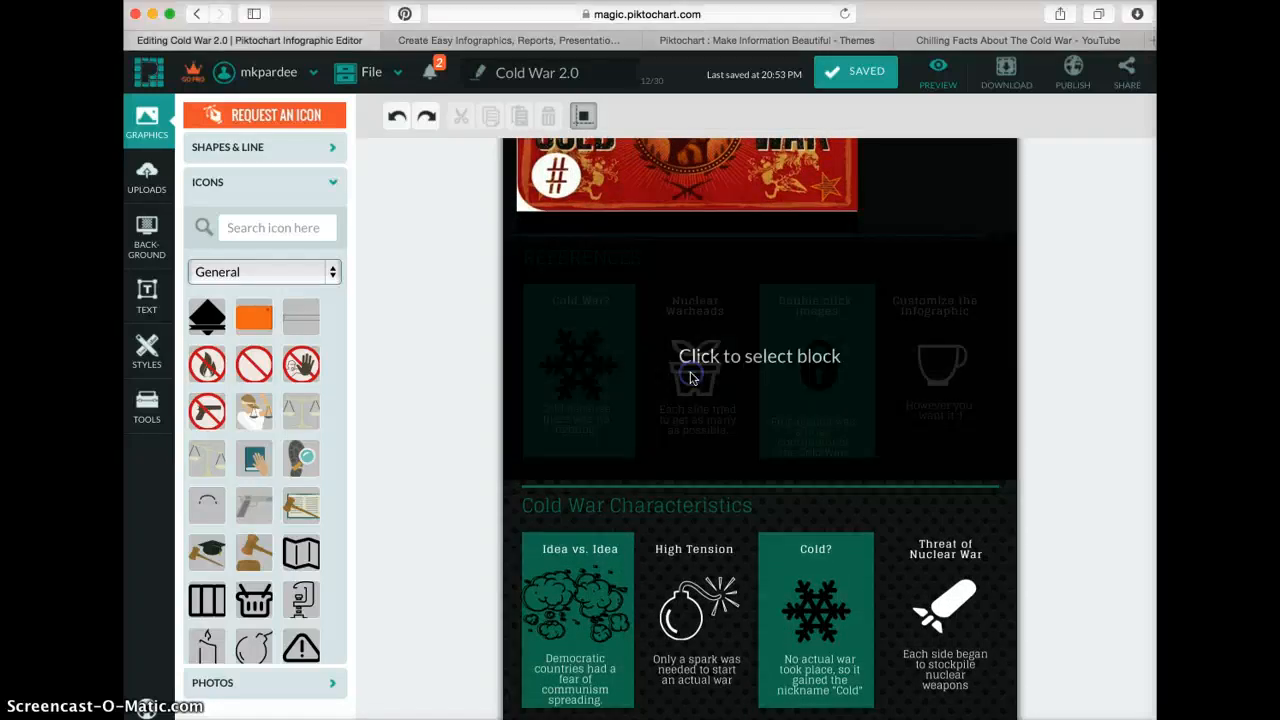
{"action": "left_click", "coordinate": [692, 377]}
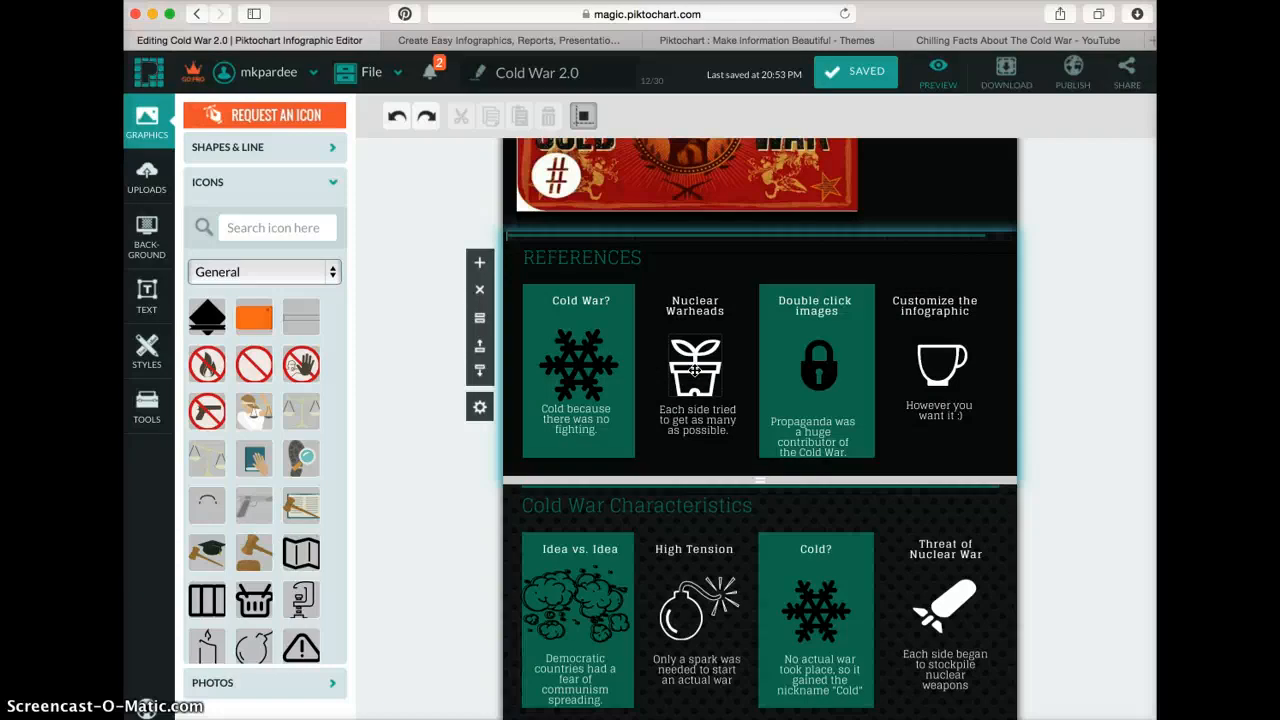
{"action": "left_click", "coordinate": [694, 370]}
{"action": "key", "text": "Delete"}
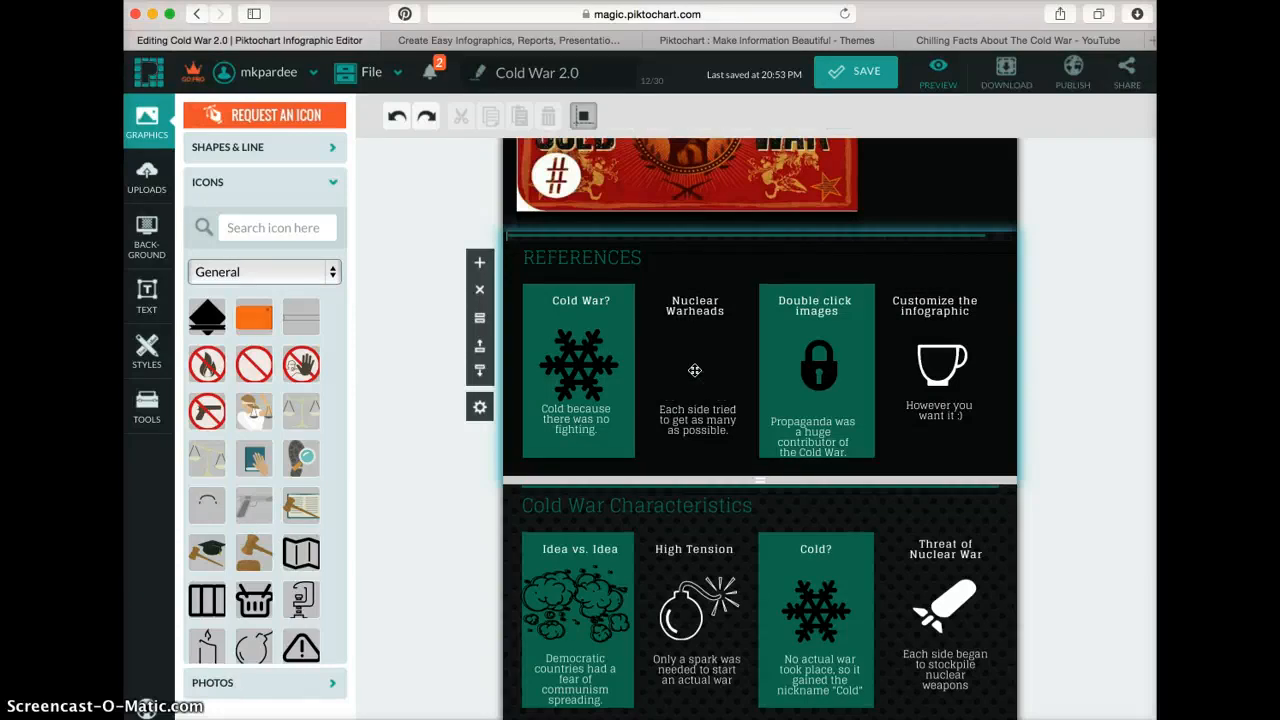
Search the icon library for "bomb" and add the black missile icon to the REFERENCES block.
{"action": "left_click", "coordinate": [301, 229]}
{"action": "left_click", "coordinate": [145, 120]}
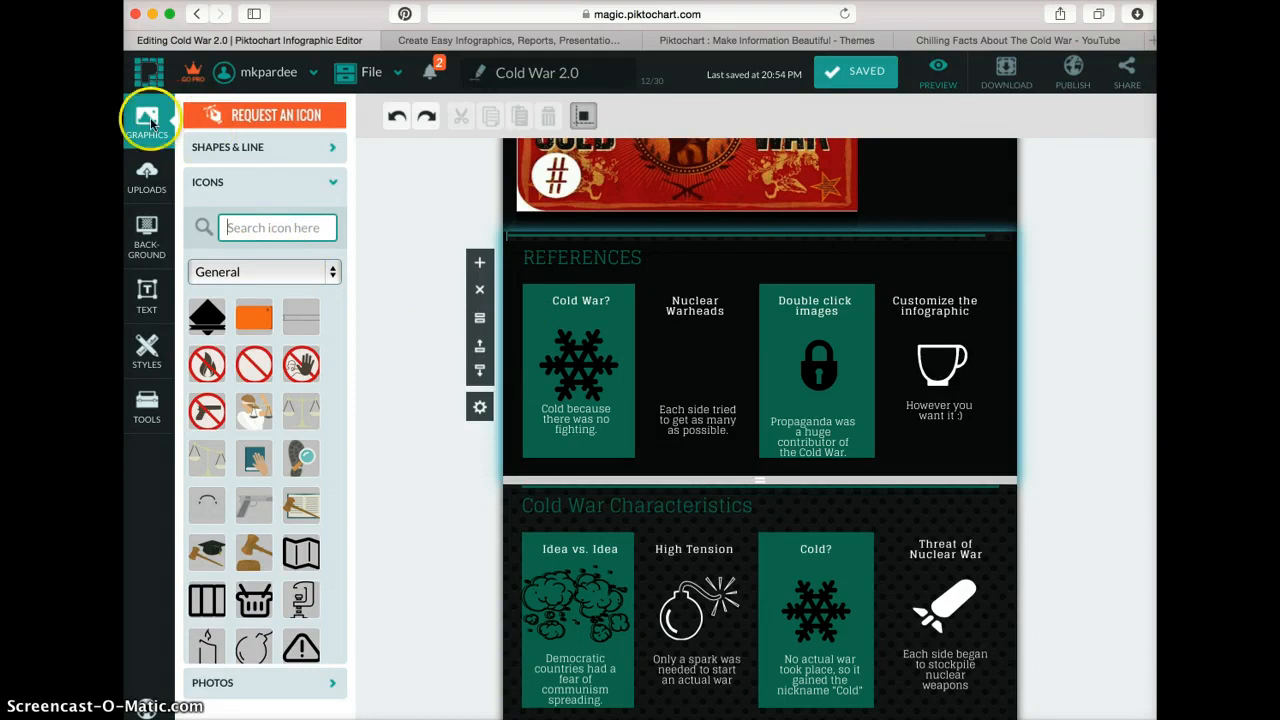
{"action": "left_click", "coordinate": [275, 229]}
{"action": "type", "text": "bomb"}
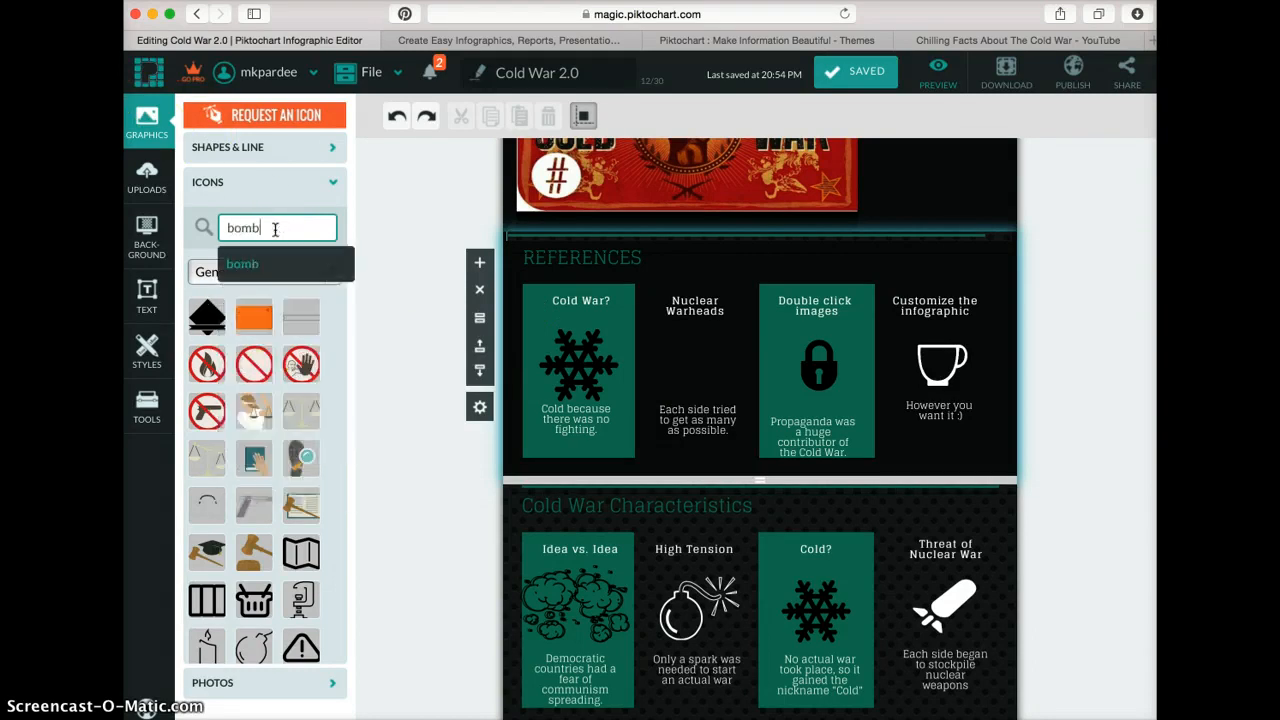
{"action": "key", "text": "Return"}
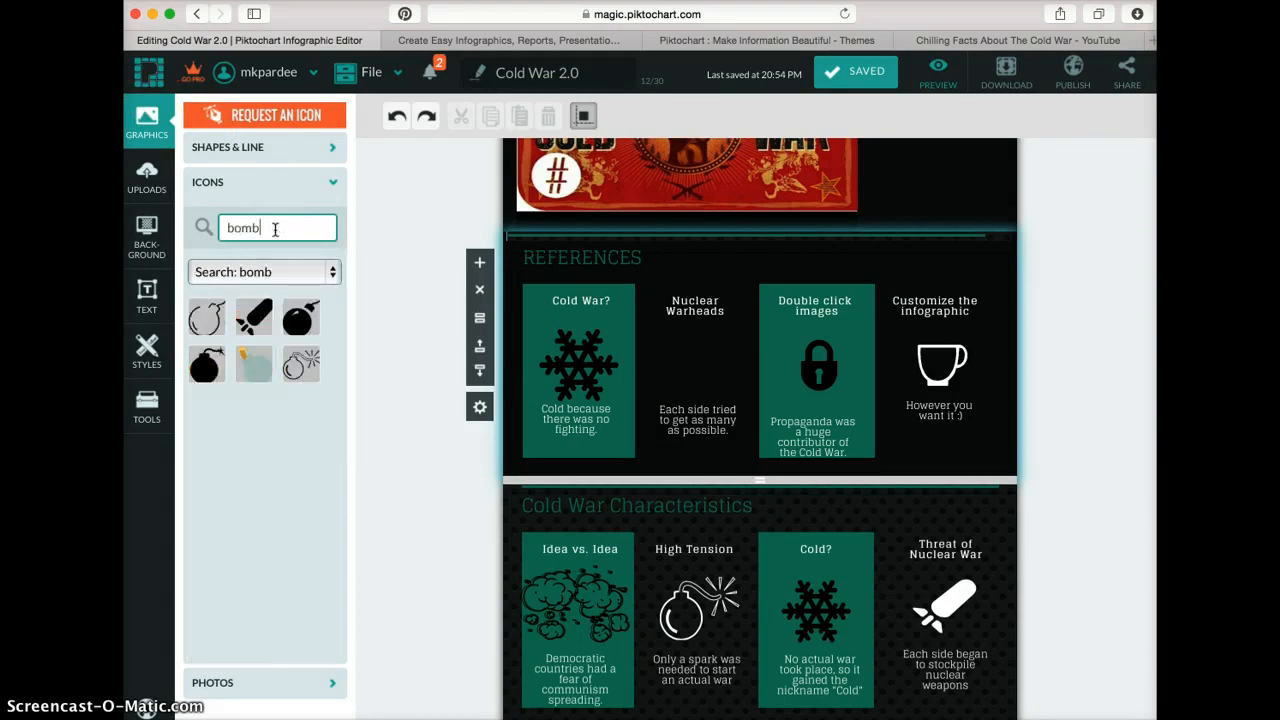
{"action": "left_click", "coordinate": [258, 328]}
{"action": "left_click_drag", "start_coordinate": [777, 294], "coordinate": [763, 343]}
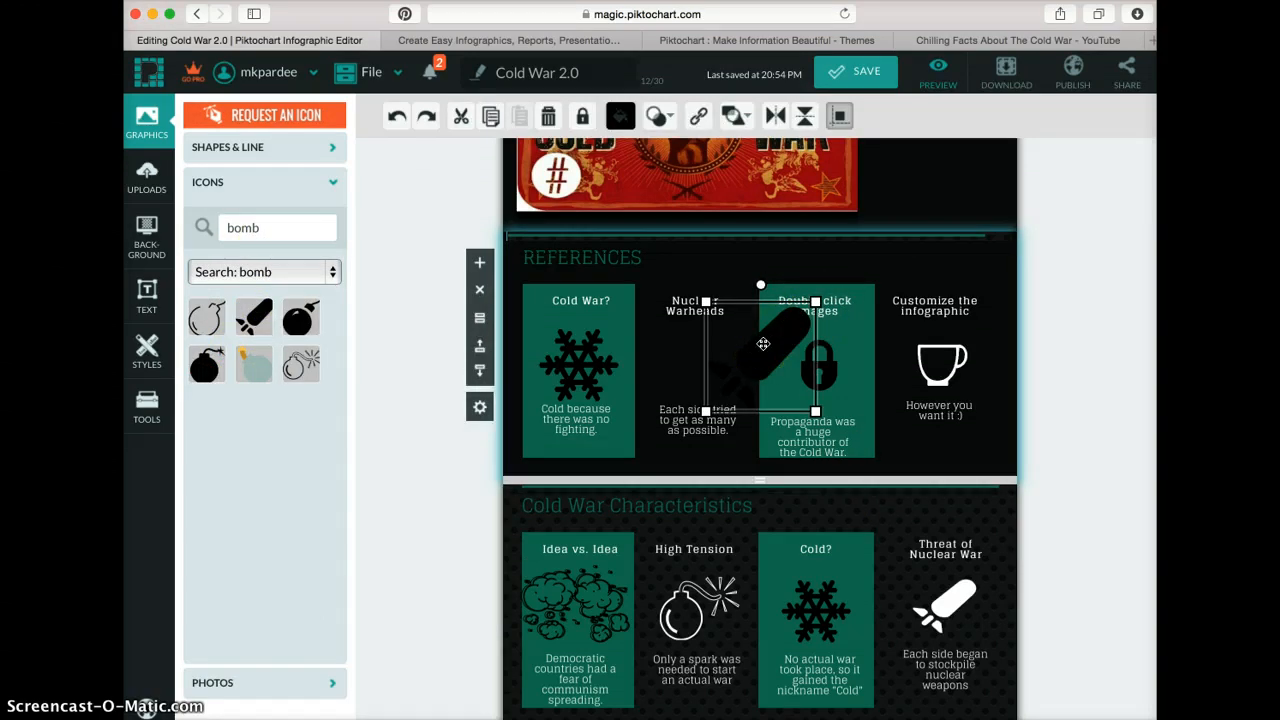
Recolour the missile icon white, #ffffff, shrink it and place it between the "Nuclear Warheads" heading and its text.
{"action": "left_click", "coordinate": [620, 116]}
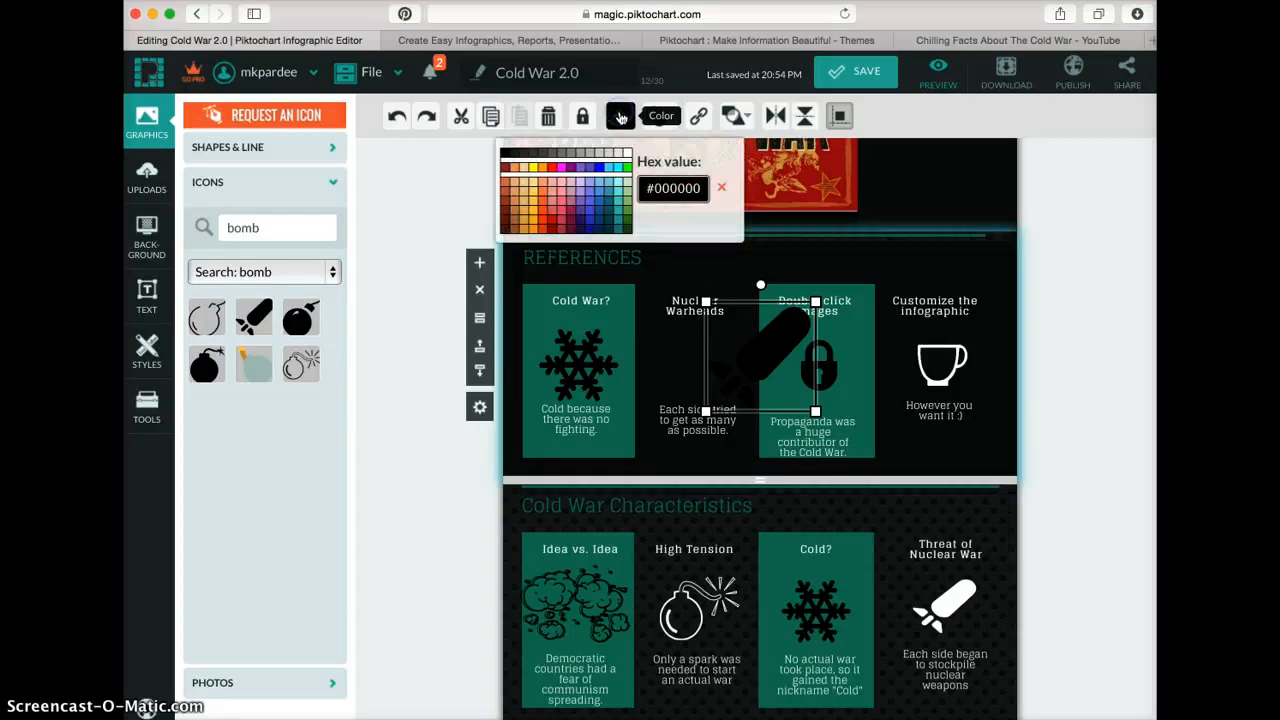
{"action": "left_click", "coordinate": [626, 152]}
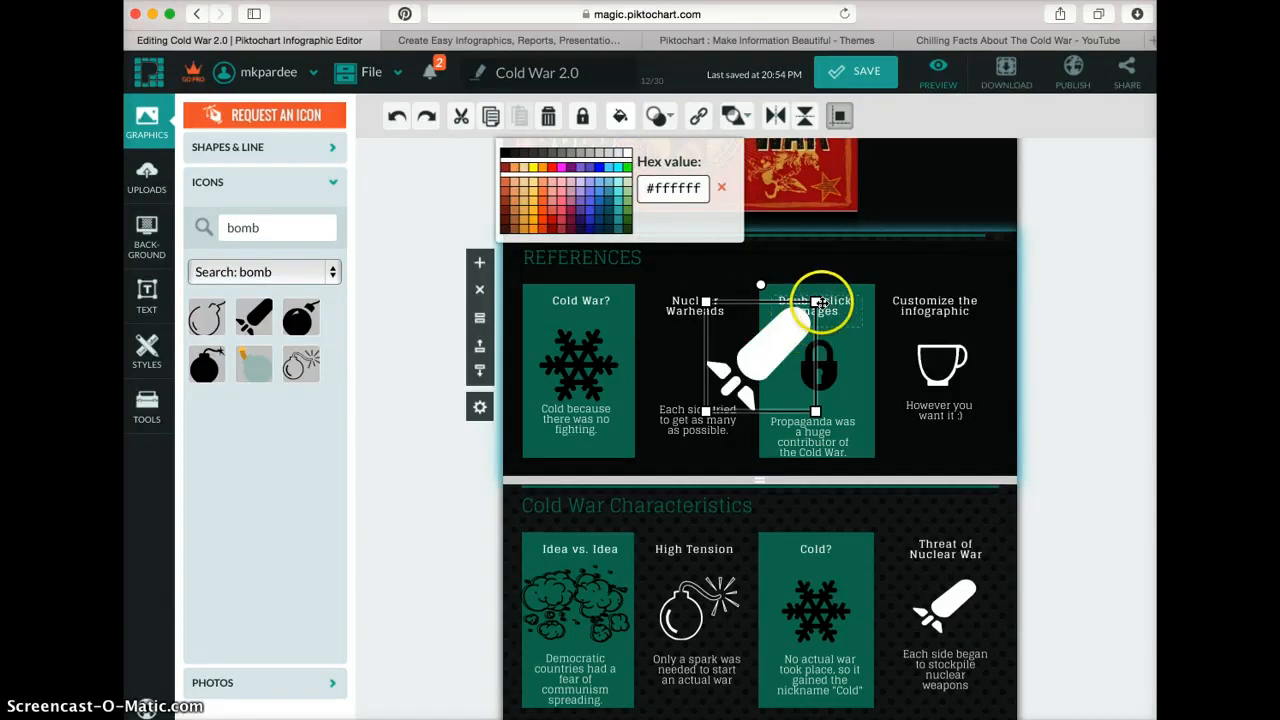
{"action": "left_click_drag", "start_coordinate": [816, 300], "coordinate": [702, 363]}
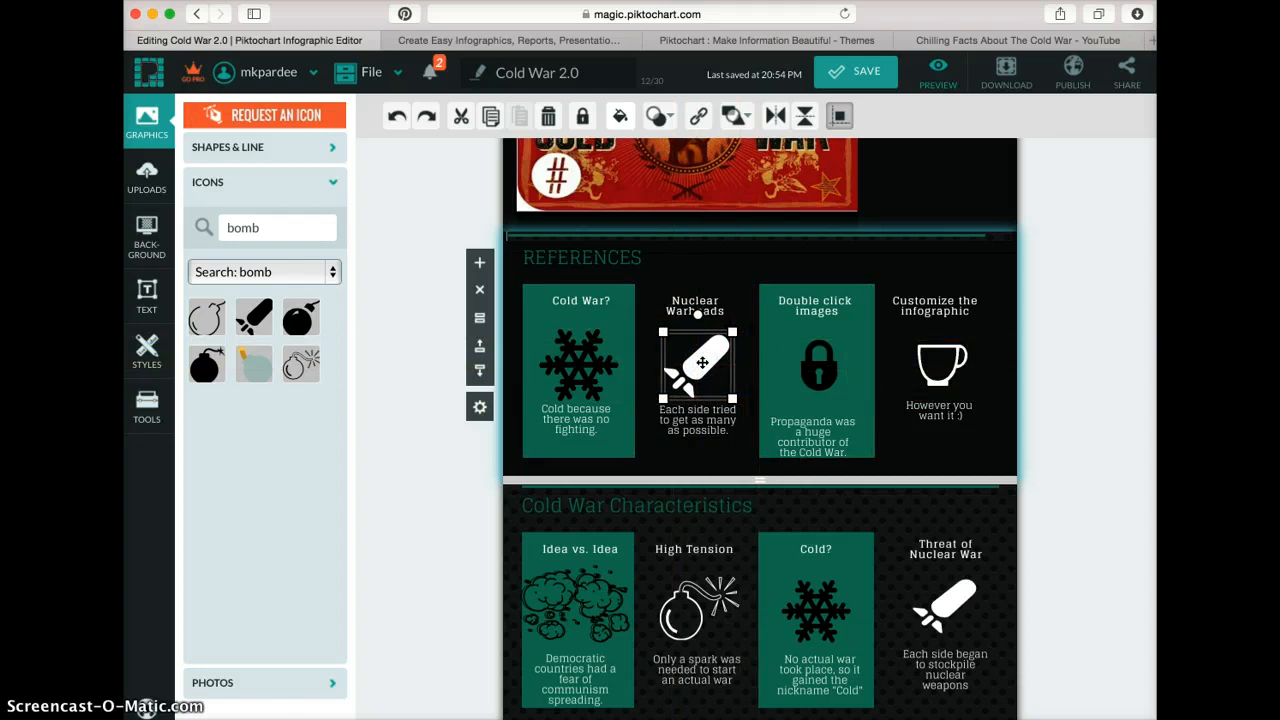
{"action": "left_click", "coordinate": [1074, 461]}
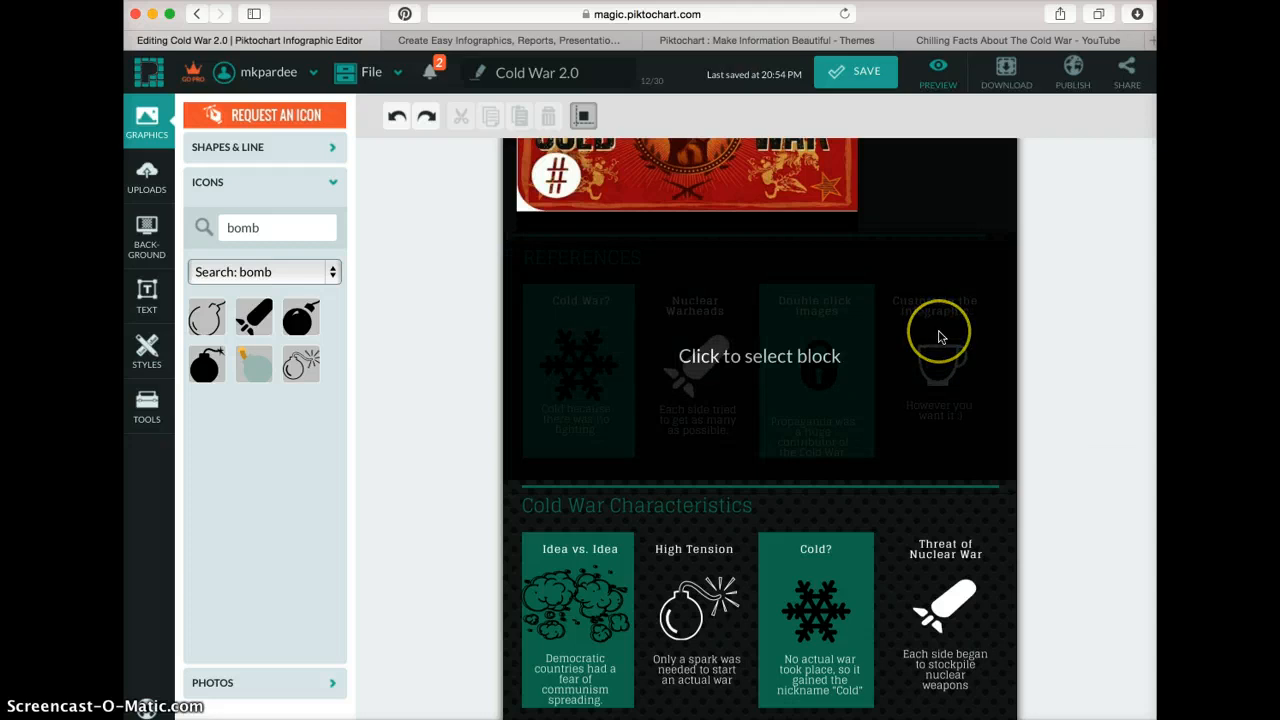
Delete the padlock icon and the cup icon from the REFERENCES block.
{"action": "left_click", "coordinate": [900, 337]}
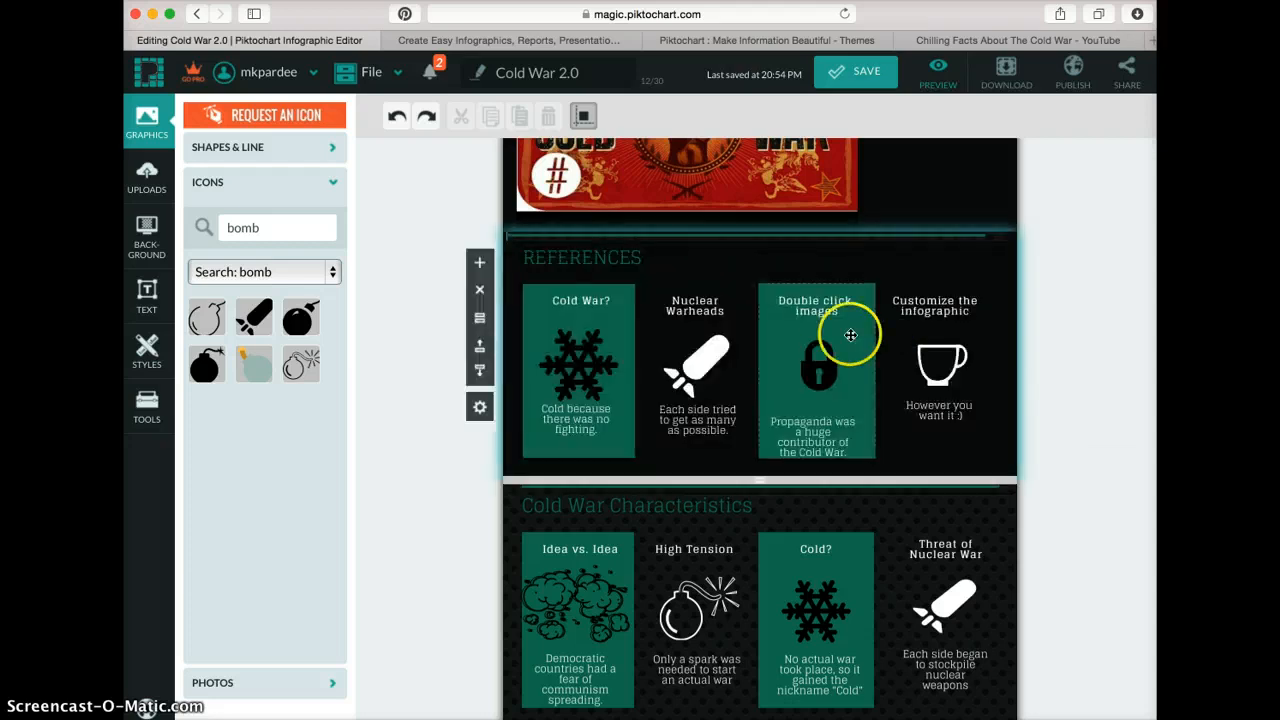
{"action": "left_click", "coordinate": [826, 360]}
{"action": "key", "text": "Delete"}
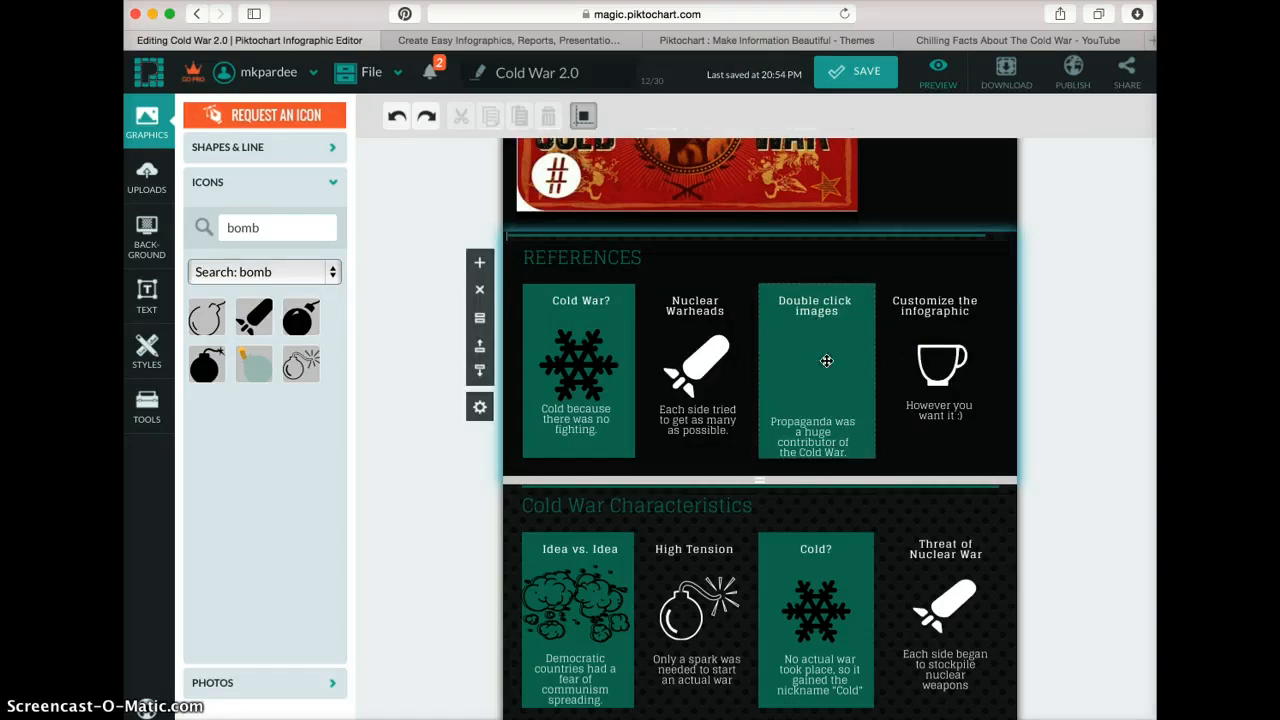
{"action": "left_click", "coordinate": [910, 373]}
{"action": "key", "text": "Delete"}
Delete the "Customize the infographic" and "Double click images" headings and the "However you want it :)" text from the REFERENCES block.
{"action": "left_click", "coordinate": [943, 271]}
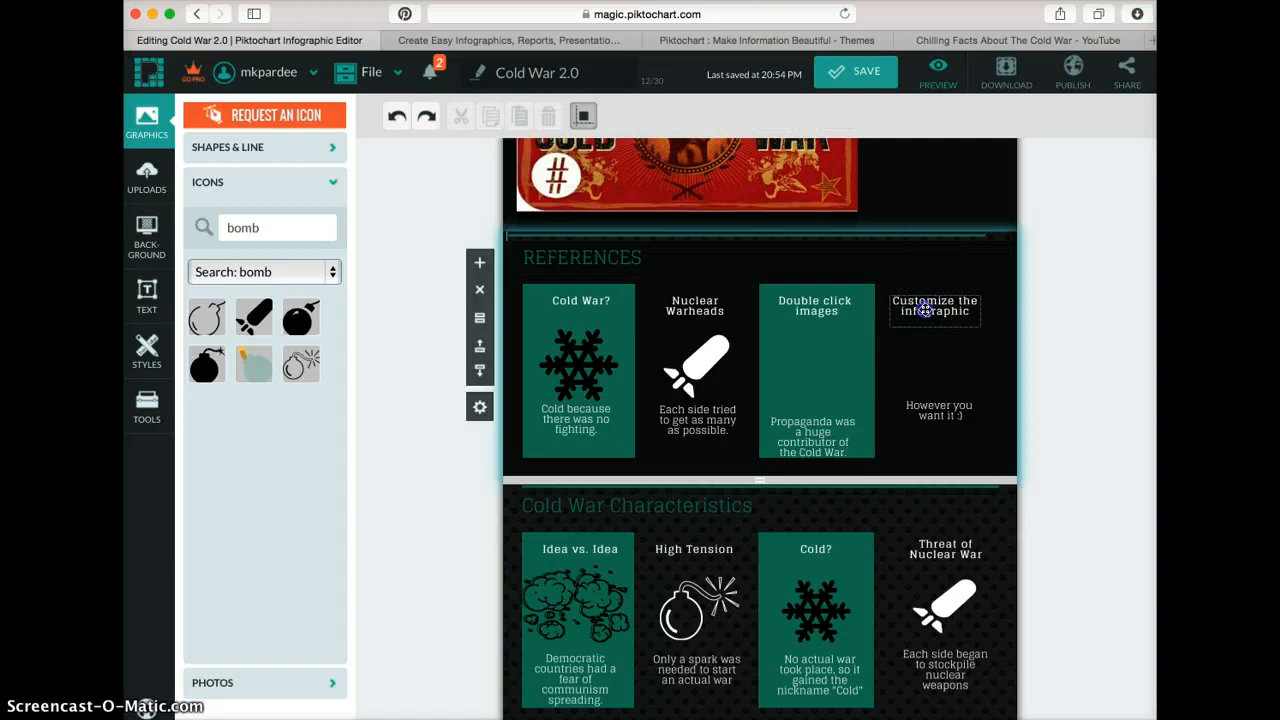
{"action": "left_click", "coordinate": [926, 310]}
{"action": "key", "text": "Delete"}
{"action": "left_click", "coordinate": [820, 306]}
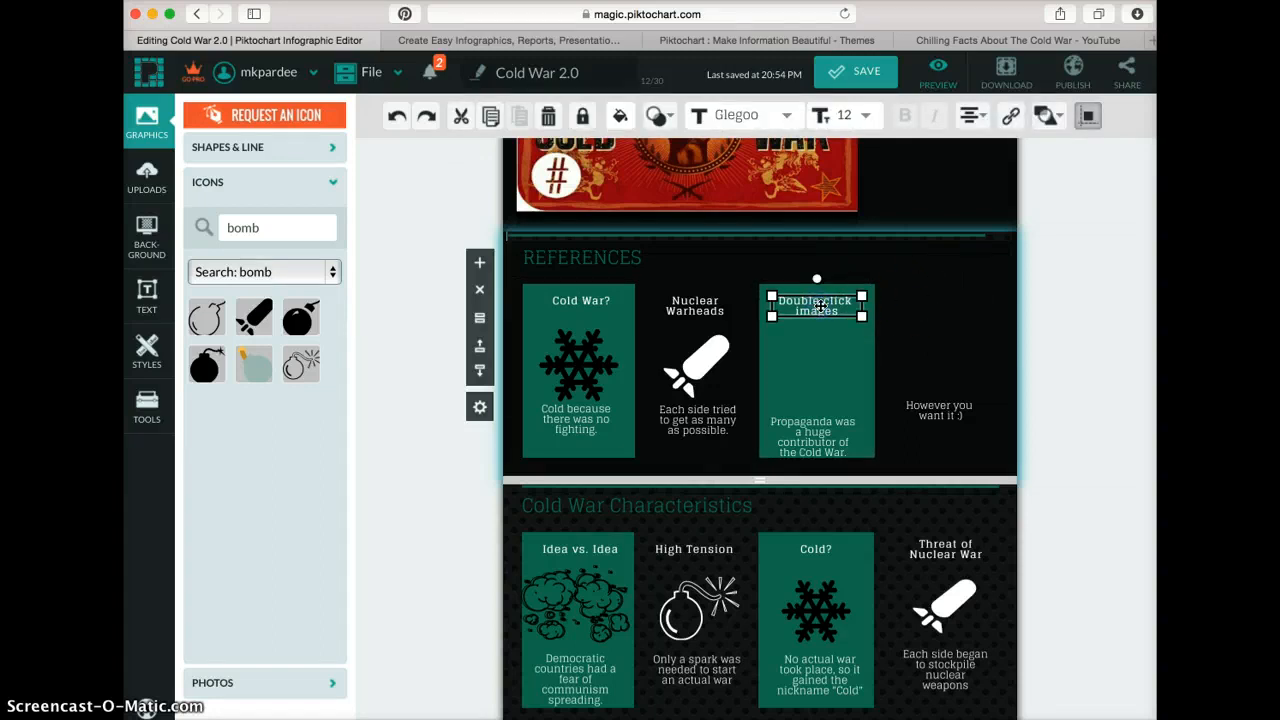
{"action": "key", "text": "Delete"}
{"action": "left_click", "coordinate": [930, 410]}
{"action": "key", "text": "Delete"}
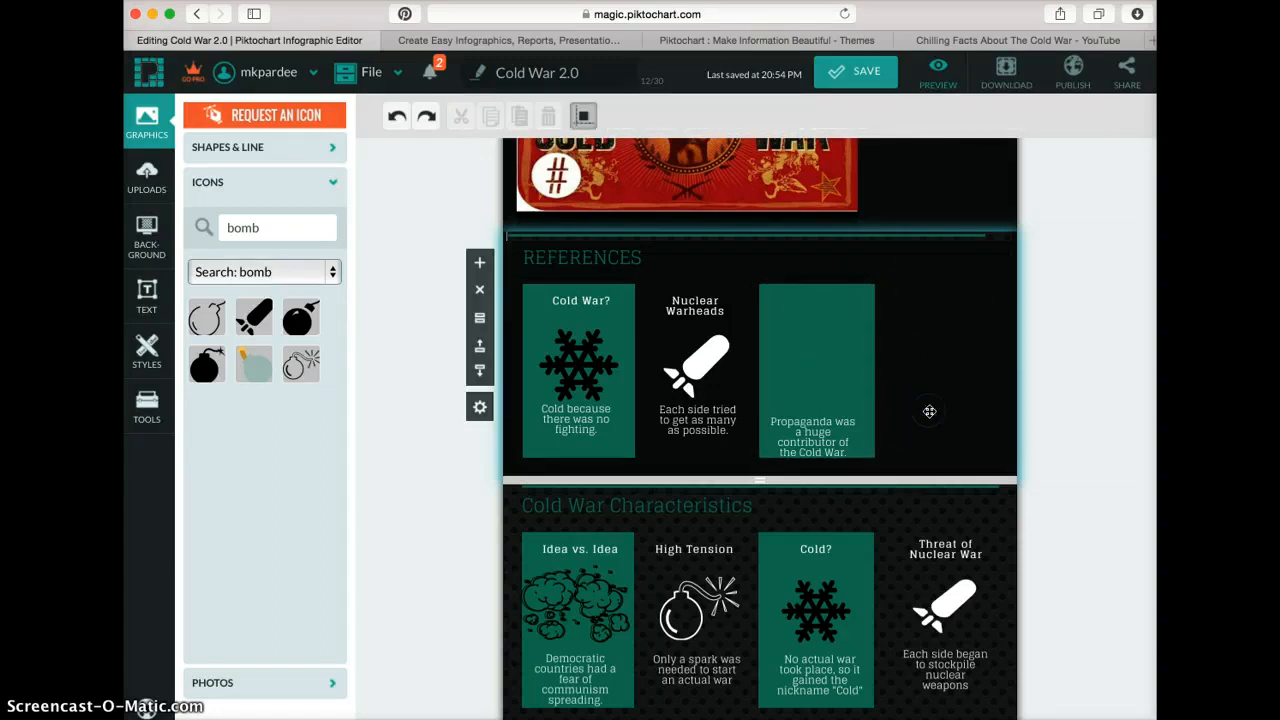
Add the uploaded Cold War poster image, shrink it and place it above the propaganda text in the third column, then deselect it.
{"action": "left_click", "coordinate": [147, 180]}
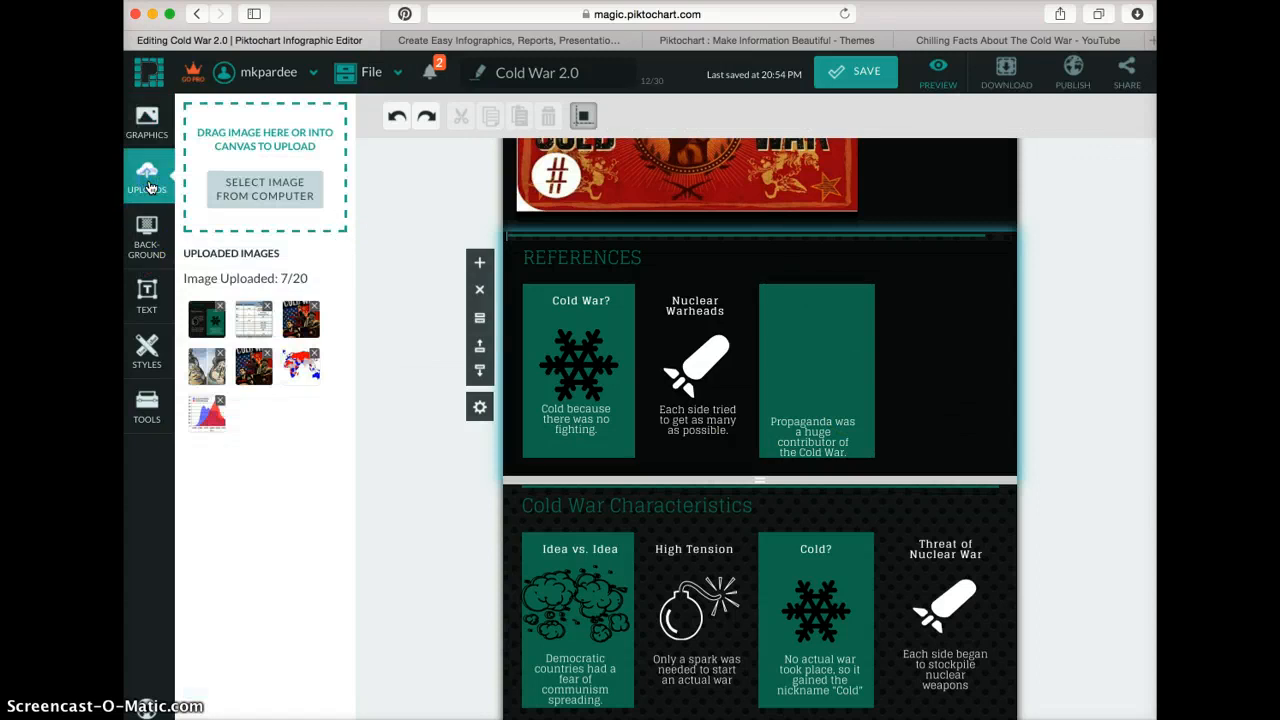
{"action": "left_click_drag", "start_coordinate": [254, 366], "coordinate": [676, 378]}
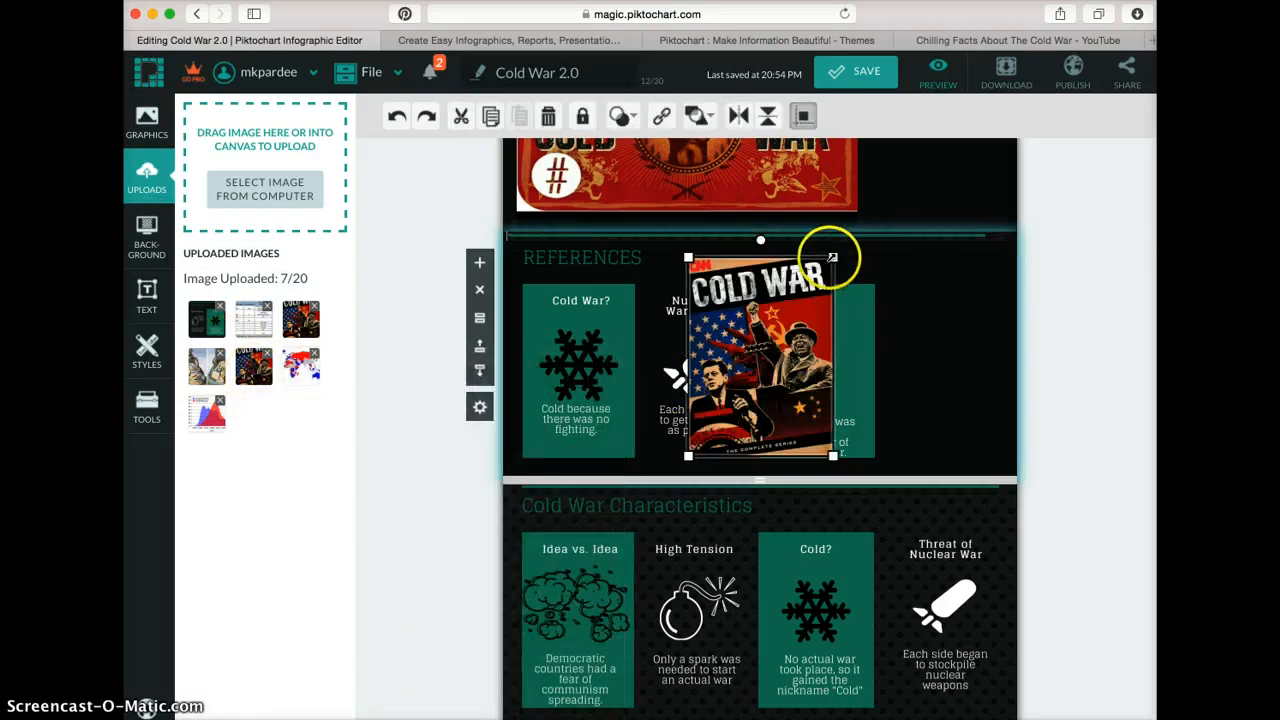
{"action": "left_click_drag", "start_coordinate": [833, 258], "coordinate": [791, 296]}
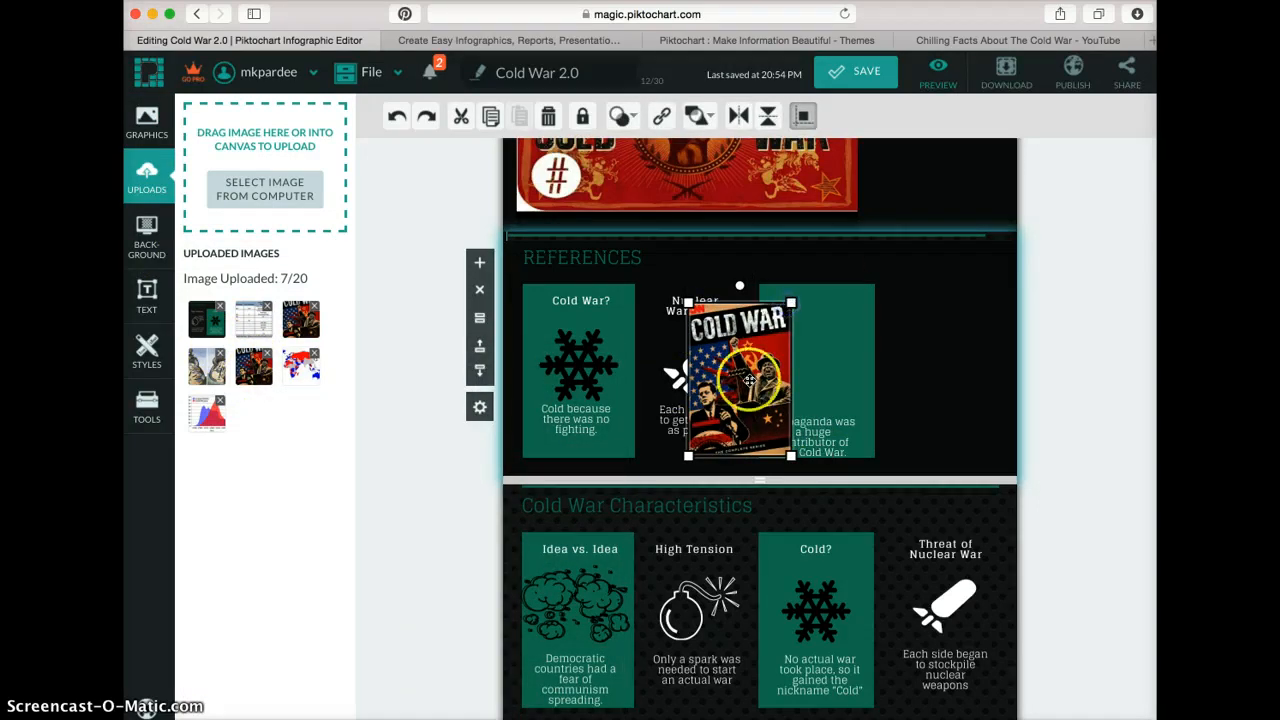
{"action": "left_click_drag", "start_coordinate": [745, 376], "coordinate": [822, 336]}
{"action": "left_click", "coordinate": [434, 511]}
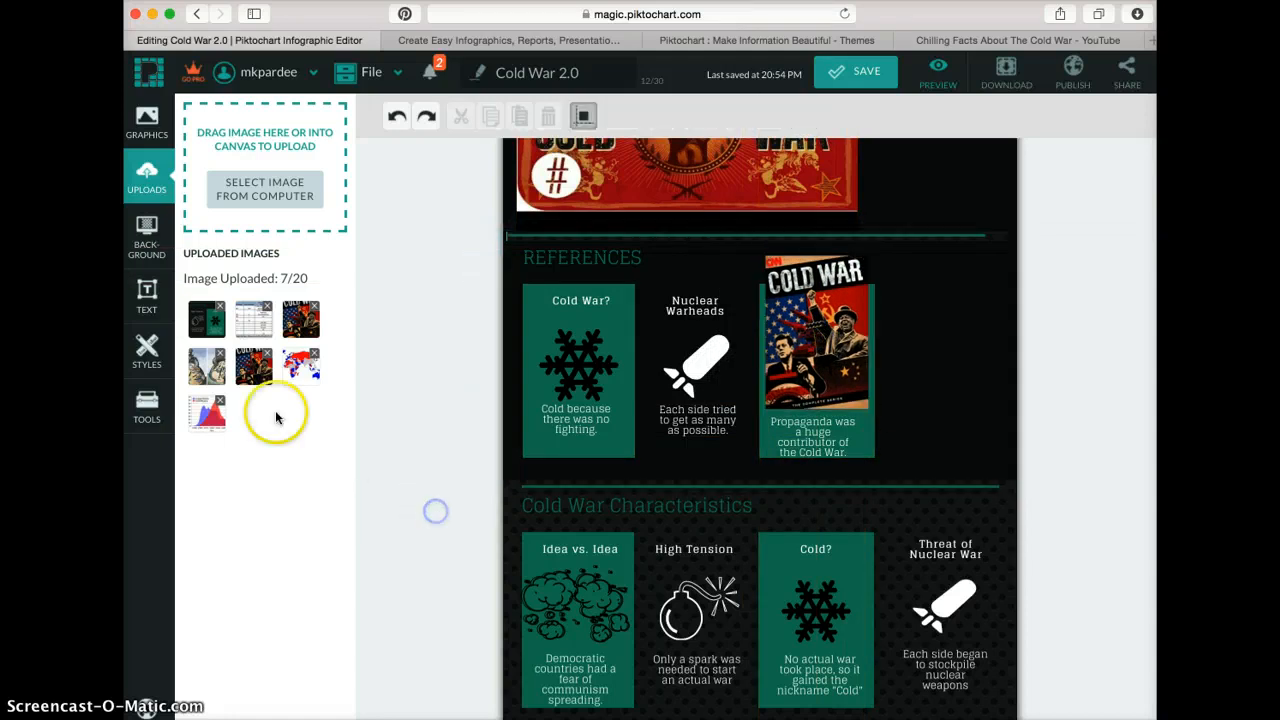
Add the uploaded Uncle Sam and U.S.S.R. bear cartoon to the REFERENCES block, shrink it and place it beside the Cold War poster.
{"action": "left_click", "coordinate": [209, 367]}
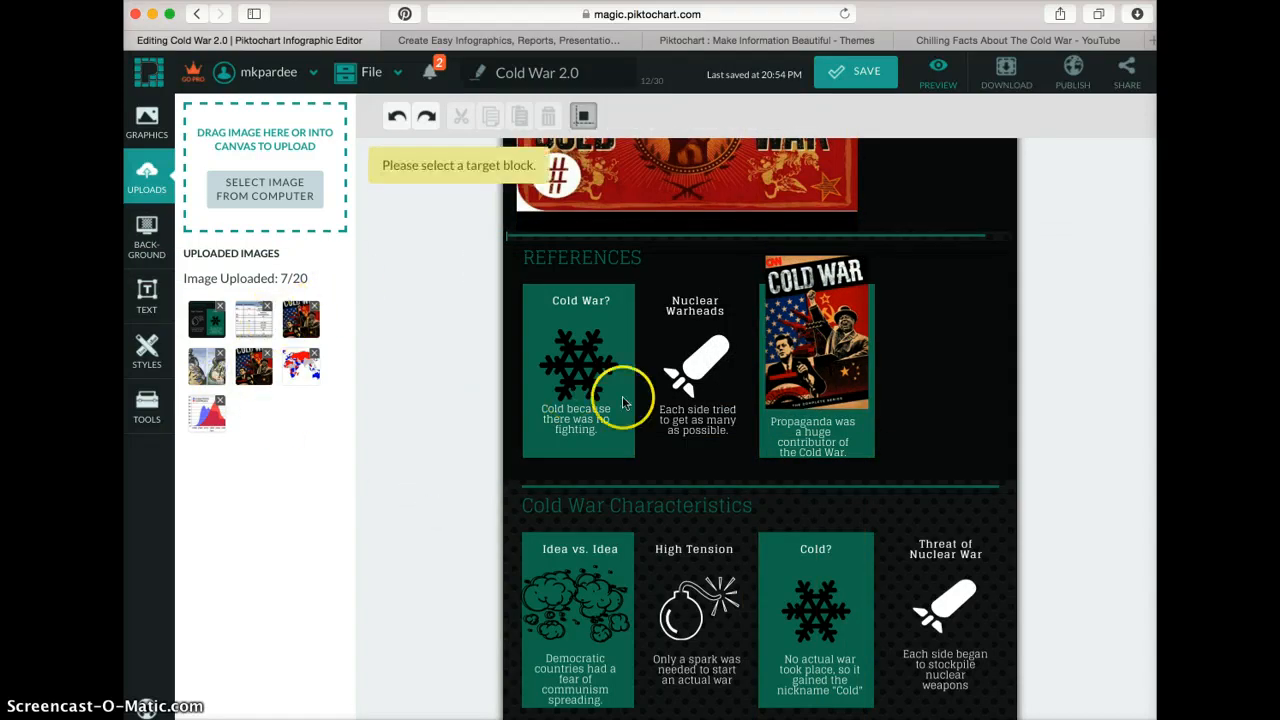
{"action": "left_click", "coordinate": [936, 364]}
{"action": "left_click", "coordinate": [206, 366]}
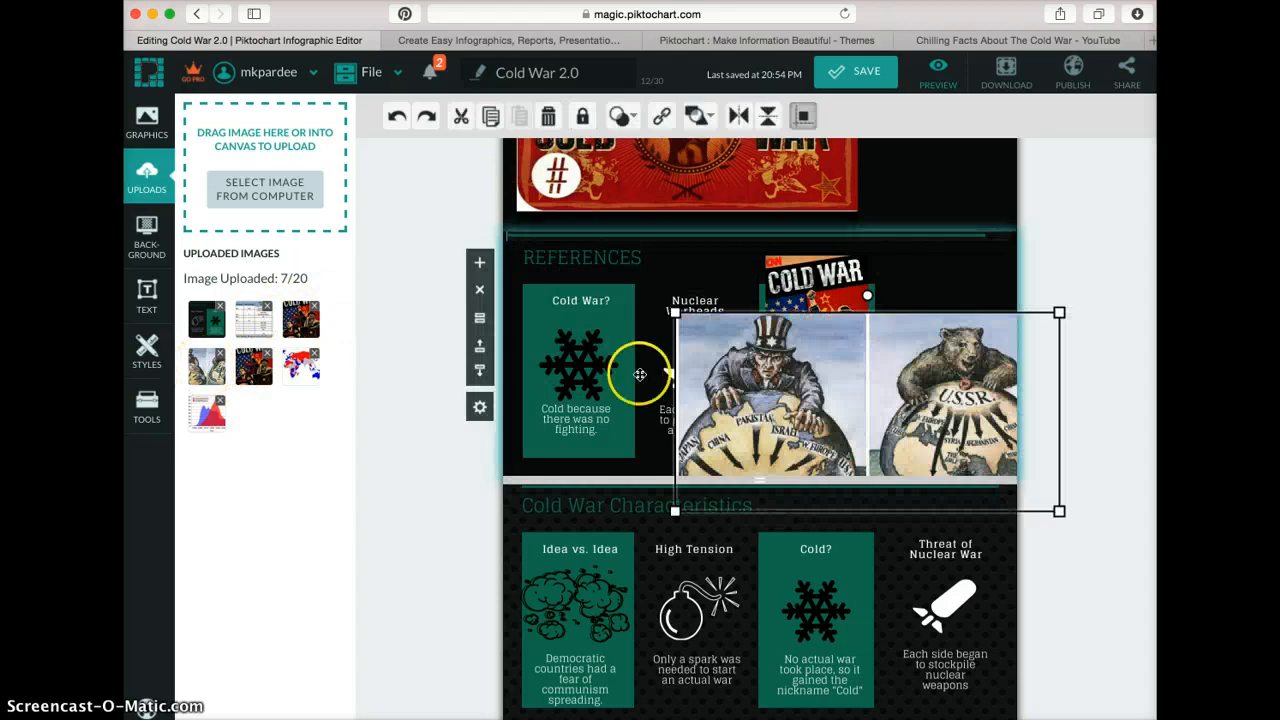
{"action": "left_click_drag", "start_coordinate": [677, 314], "coordinate": [836, 381]}
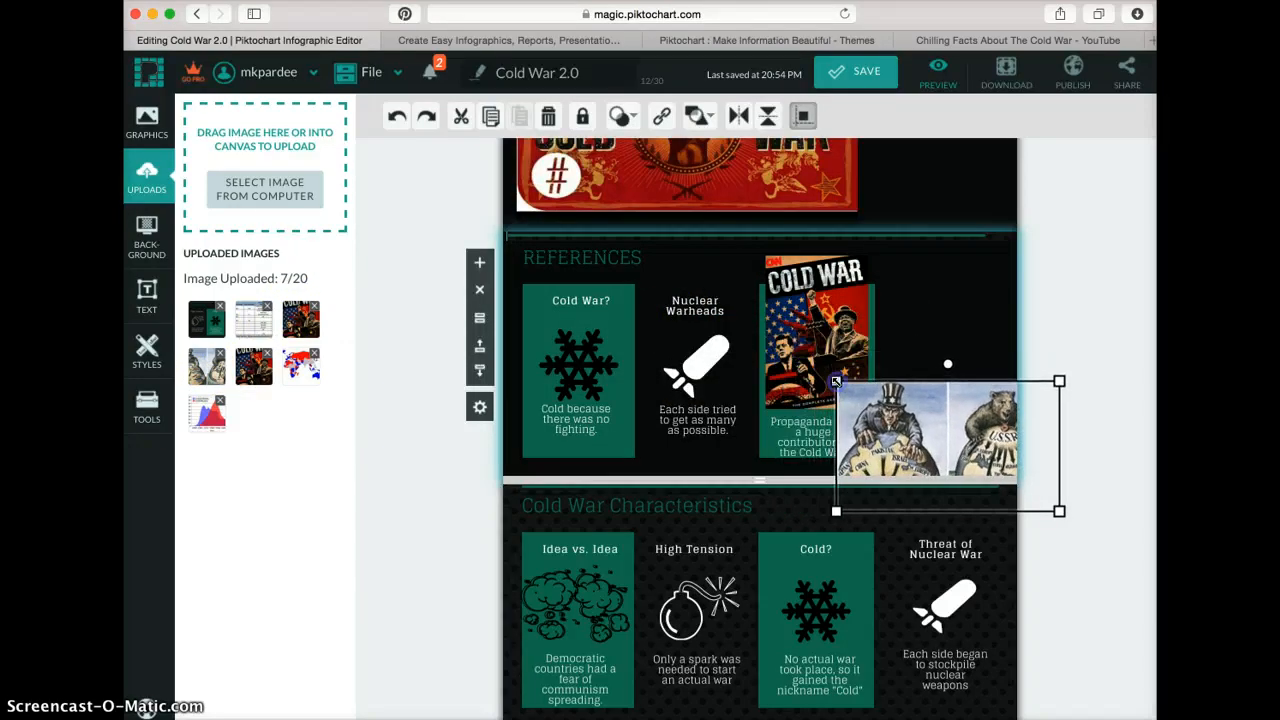
{"action": "left_click_drag", "start_coordinate": [968, 423], "coordinate": [925, 329]}
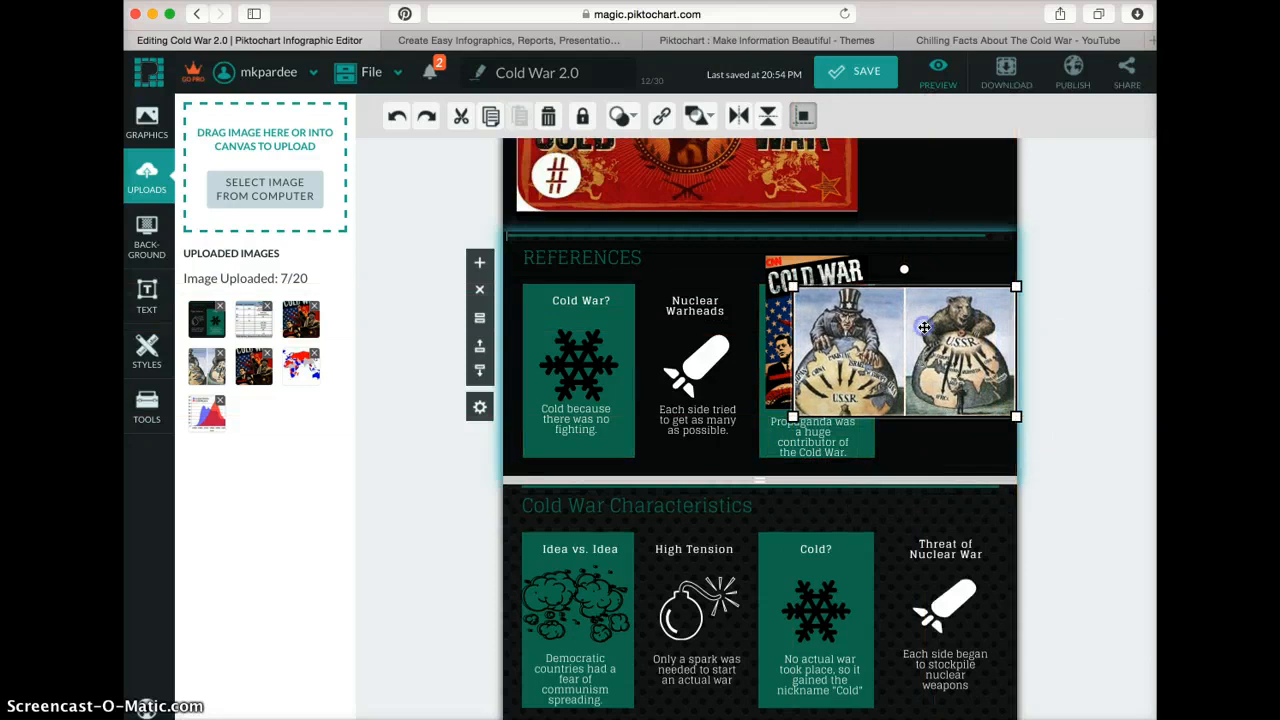
{"action": "left_click_drag", "start_coordinate": [793, 288], "coordinate": [892, 342]}
{"action": "left_click_drag", "start_coordinate": [960, 380], "coordinate": [948, 348]}
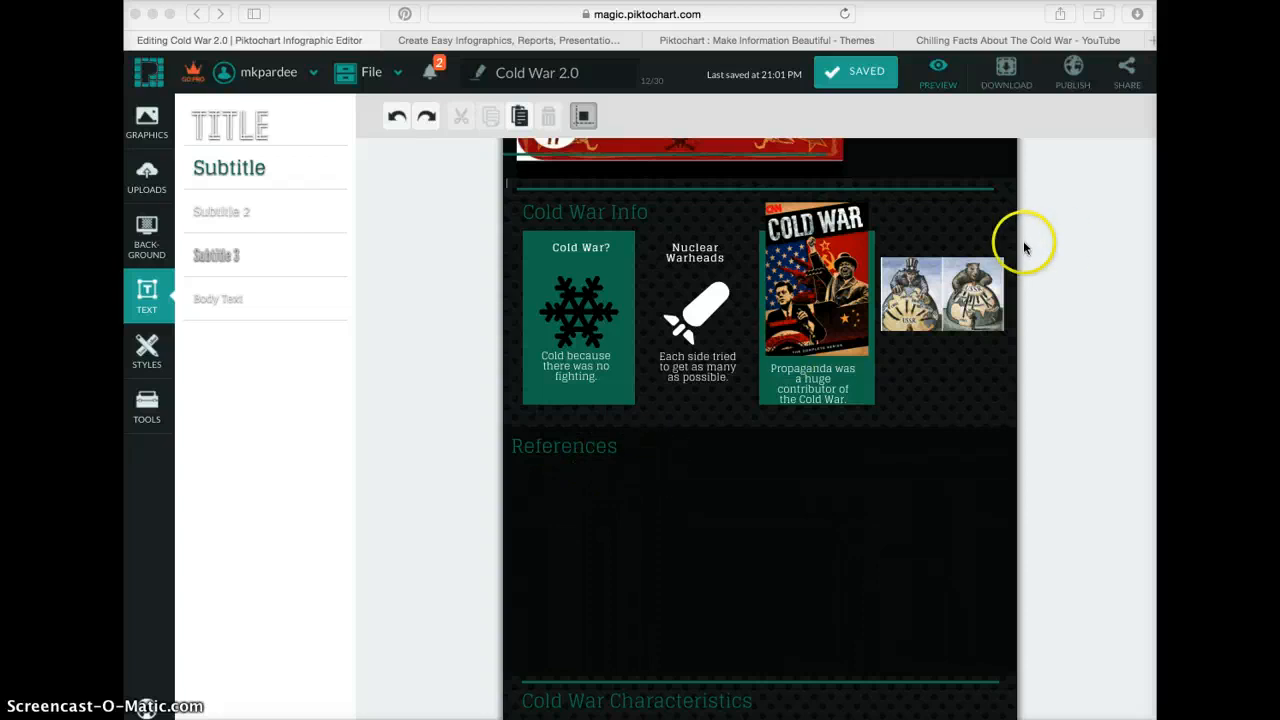
Add a body text box to the empty References block and place it directly beneath the "References" heading.
{"action": "scroll", "coordinate": [1070, 267], "scroll_direction": "up", "scroll_amount": 3}
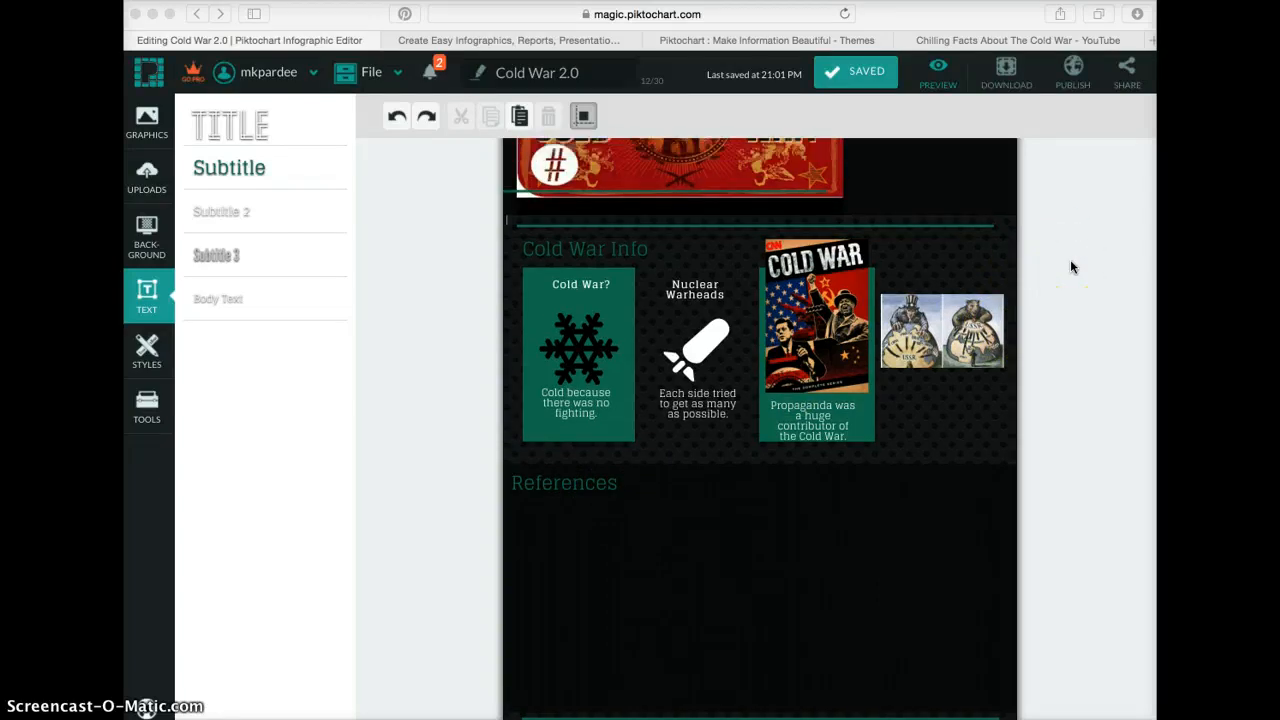
{"action": "scroll", "coordinate": [1070, 267], "scroll_direction": "down", "scroll_amount": 5}
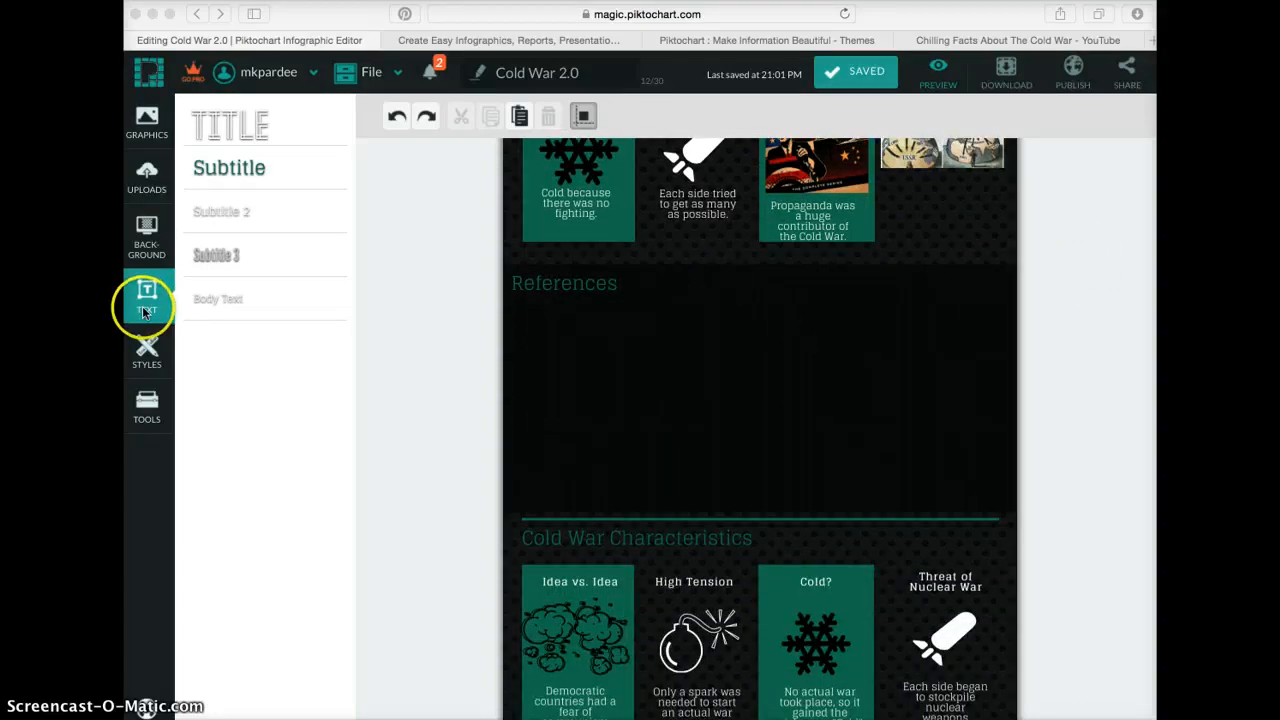
{"action": "left_click", "coordinate": [204, 308]}
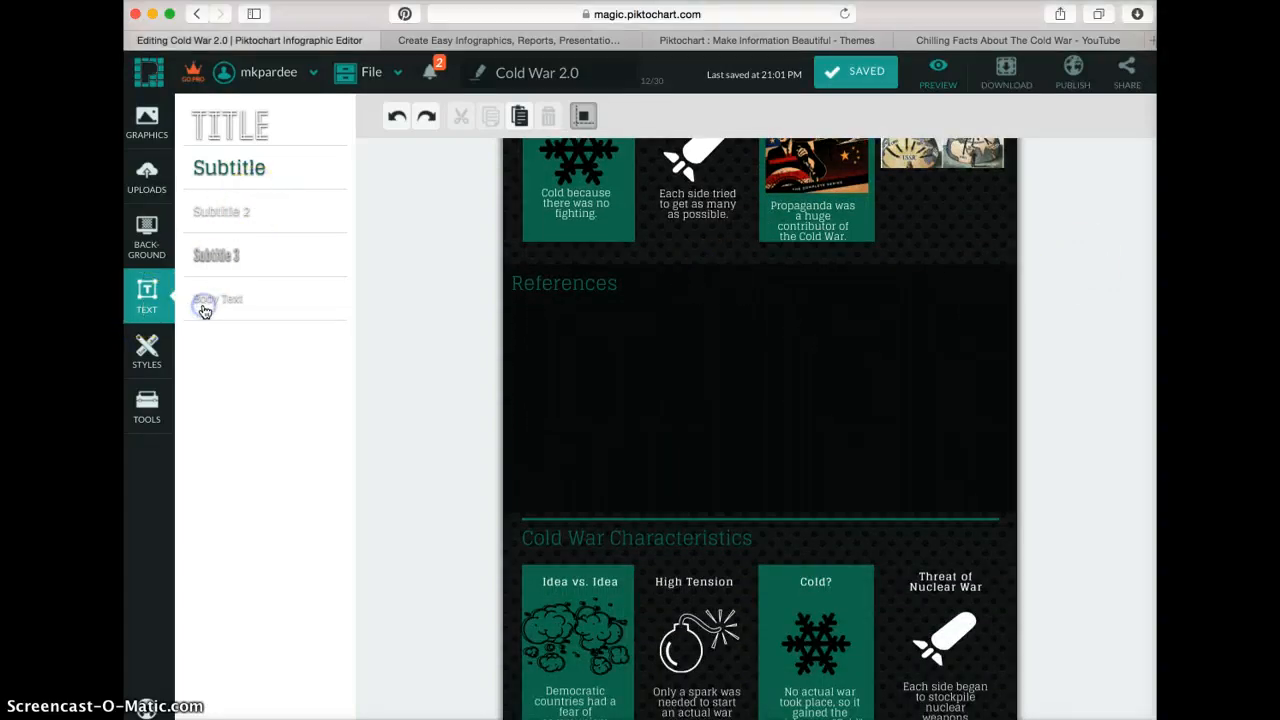
{"action": "left_click", "coordinate": [551, 356]}
{"action": "left_click", "coordinate": [229, 296]}
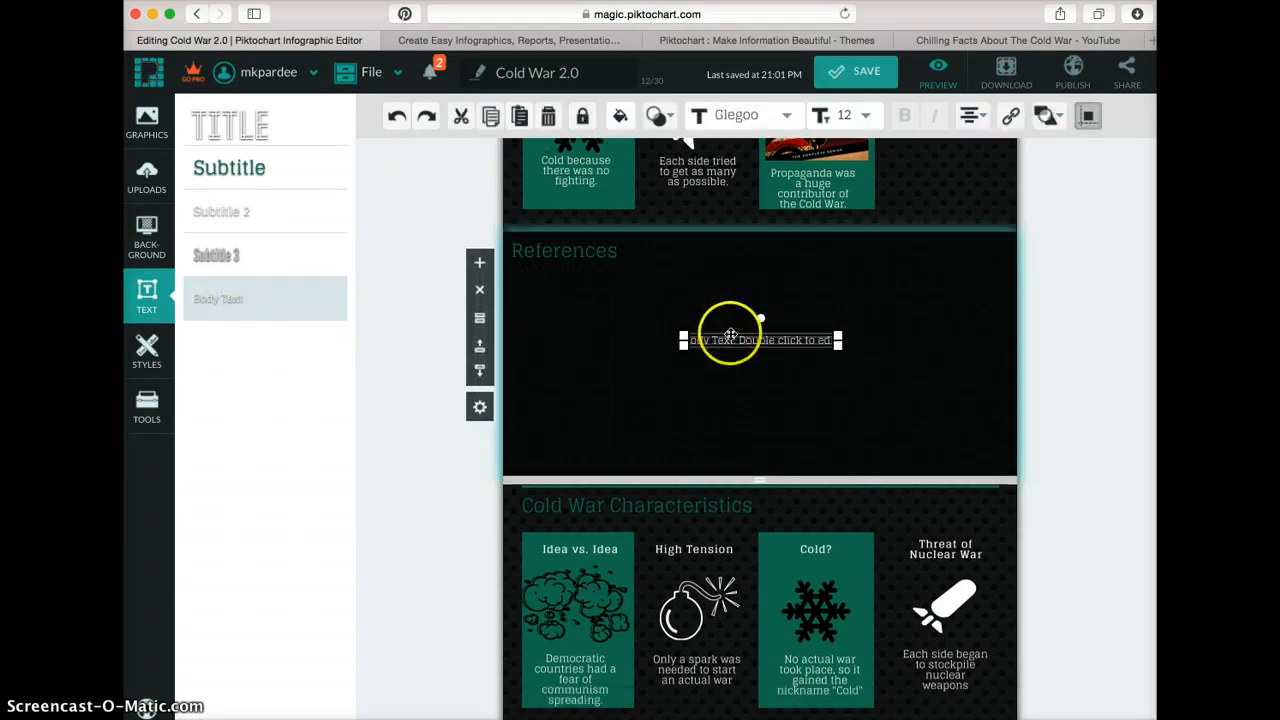
{"action": "left_click_drag", "start_coordinate": [722, 349], "coordinate": [557, 281]}
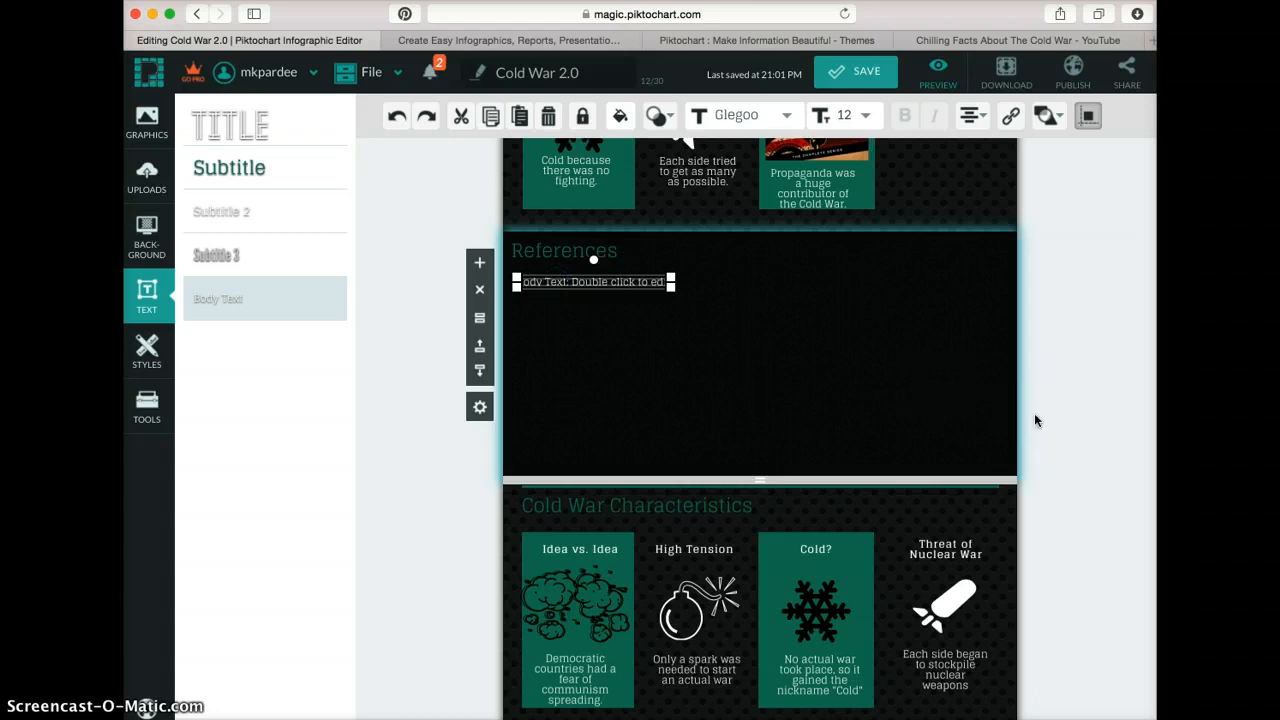
Save the infographic and open its publish-to-web options with the share link and embed code.
{"action": "scroll", "coordinate": [1034, 415], "scroll_direction": "up", "scroll_amount": 10}
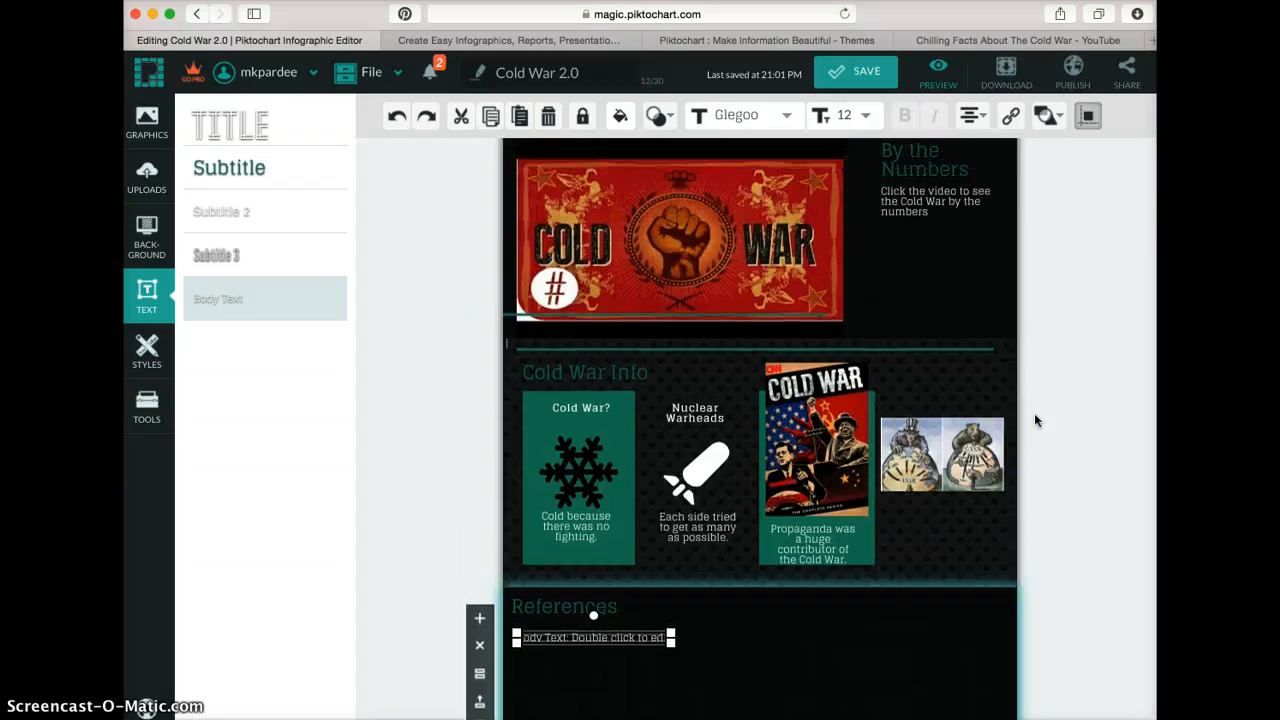
{"action": "scroll", "coordinate": [1035, 418], "scroll_direction": "up", "scroll_amount": 5}
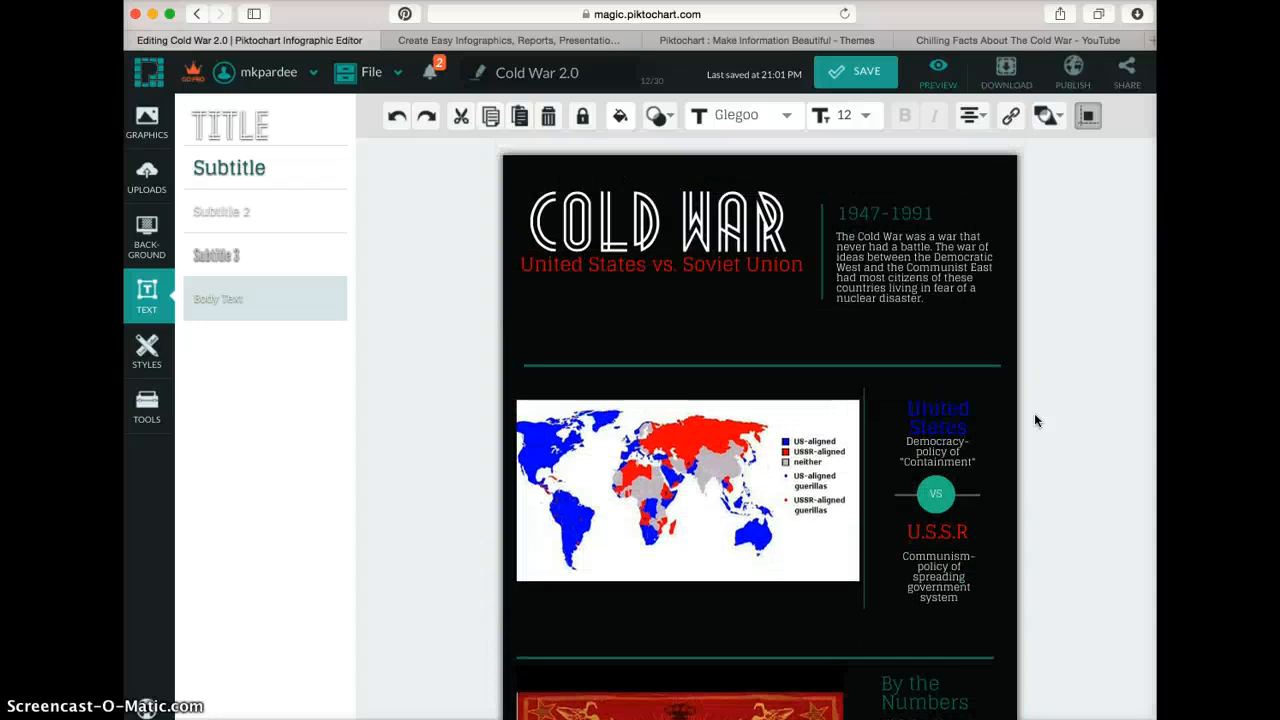
{"action": "left_click", "coordinate": [862, 78]}
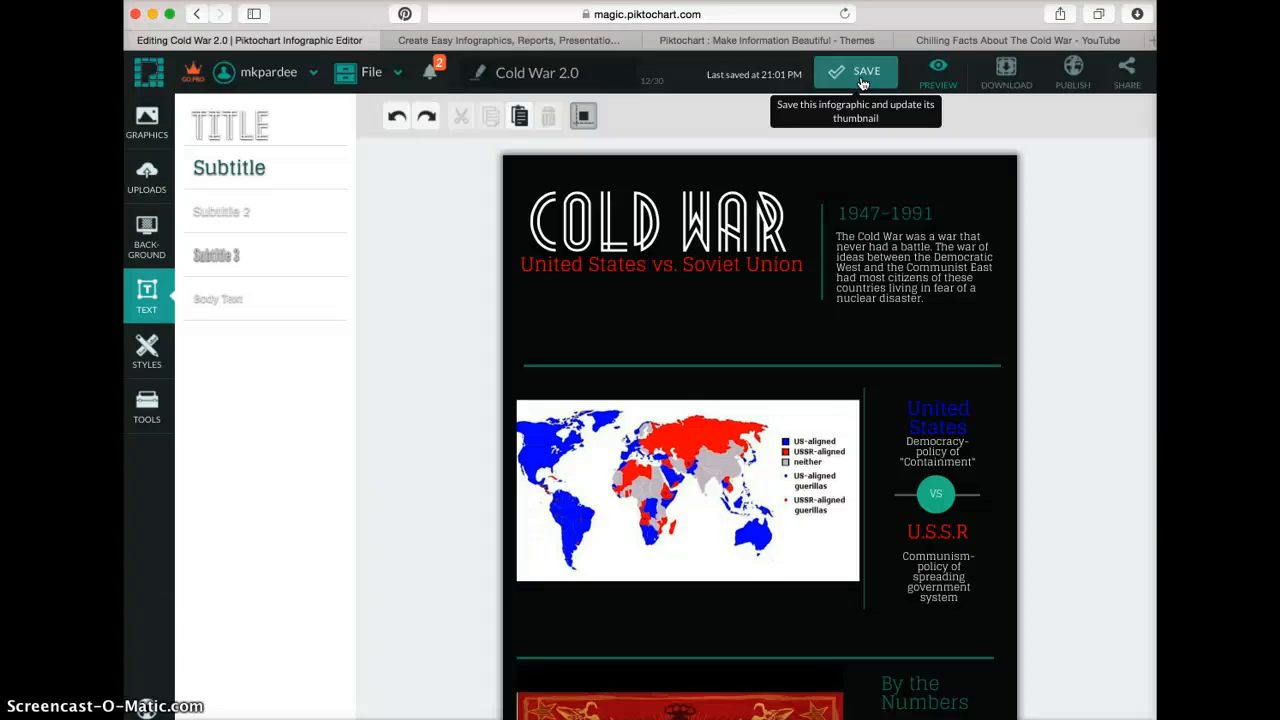
{"action": "left_click", "coordinate": [862, 80]}
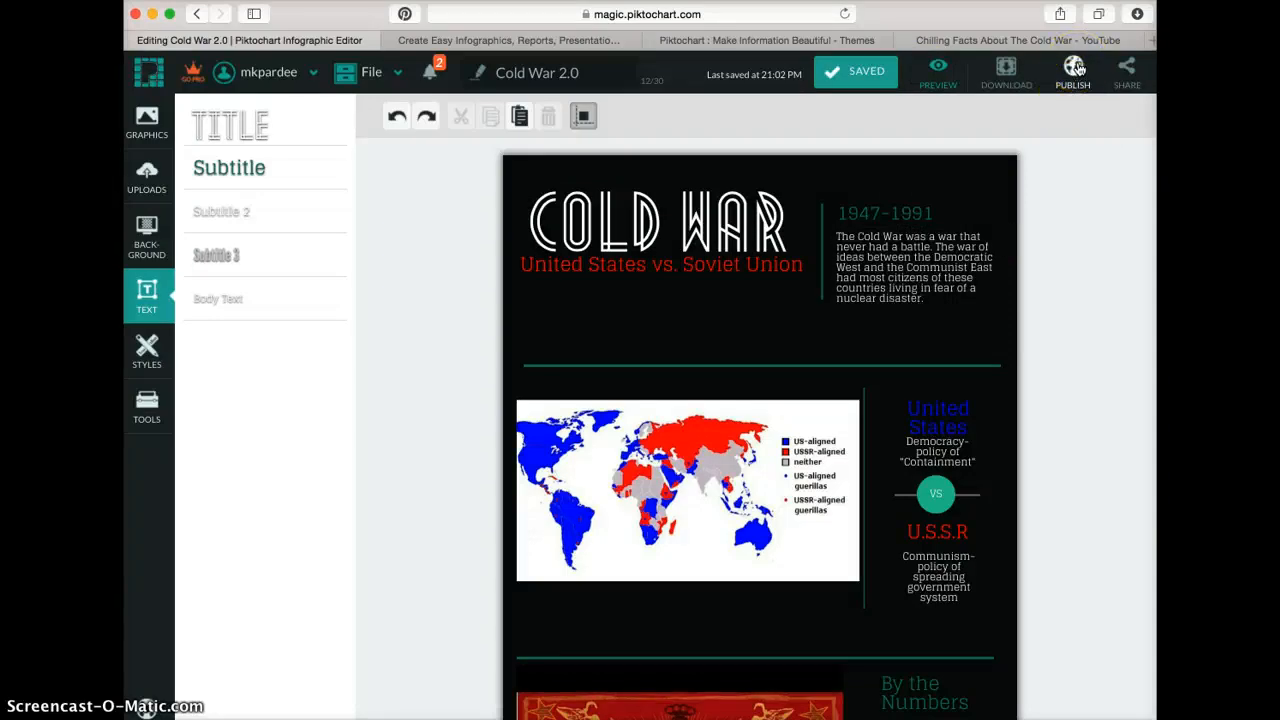
{"action": "left_click", "coordinate": [1076, 67]}
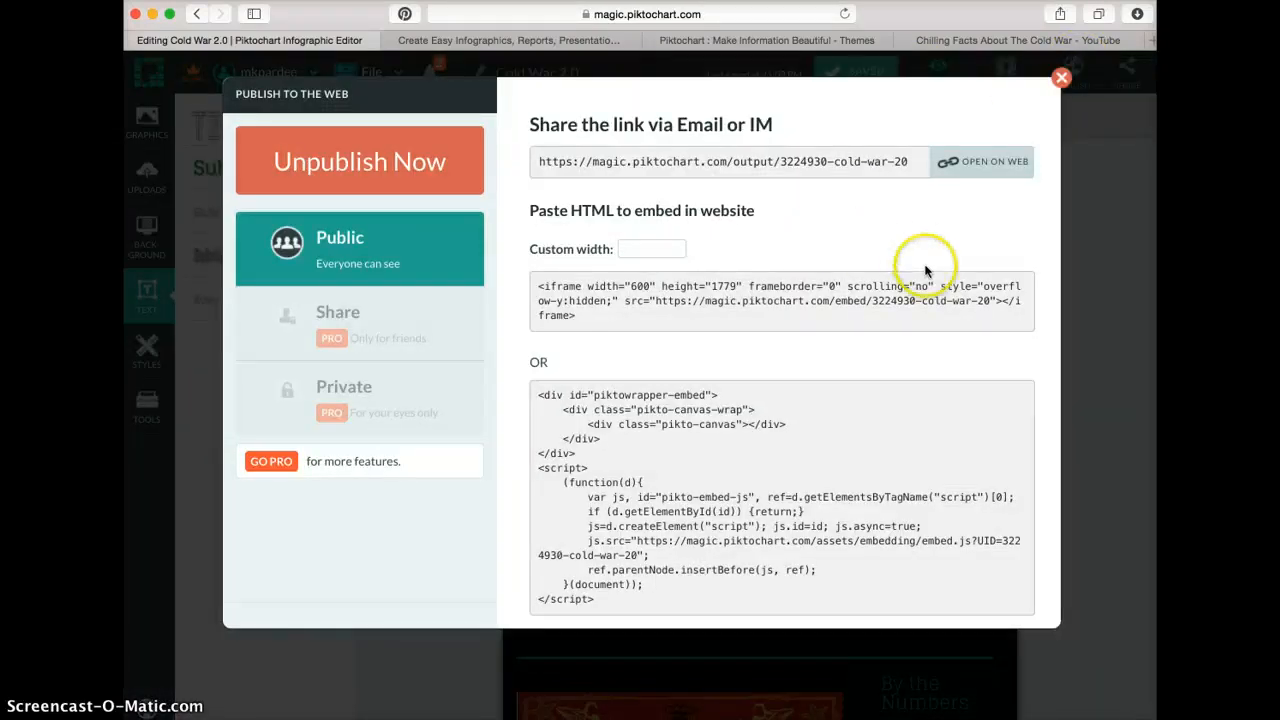